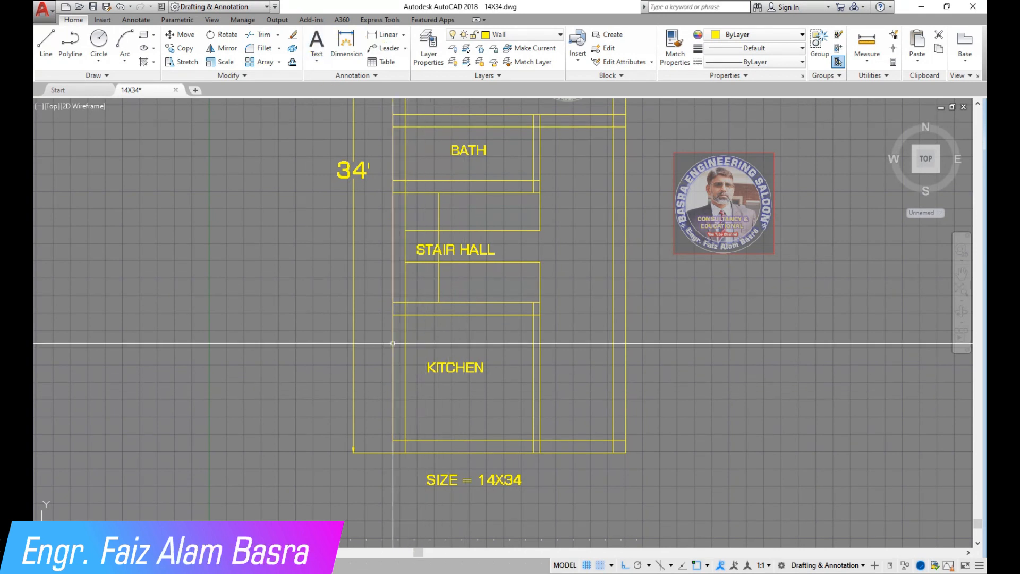
Add a linear dimension across the partition wall's thickness at the kitchen's upper corner, outside the stair hall
{"action": "scroll", "coordinate": [543, 343], "scroll_direction": "up", "scroll_amount": 4}
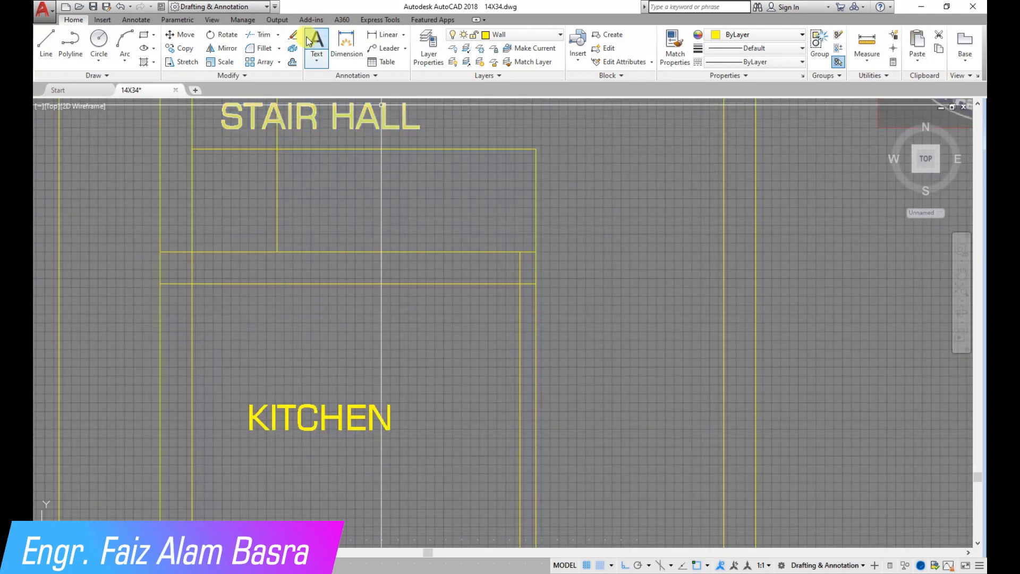
{"action": "left_click", "coordinate": [385, 36]}
{"action": "left_click", "coordinate": [536, 283]}
{"action": "left_click", "coordinate": [520, 284]}
{"action": "left_click", "coordinate": [565, 259]}
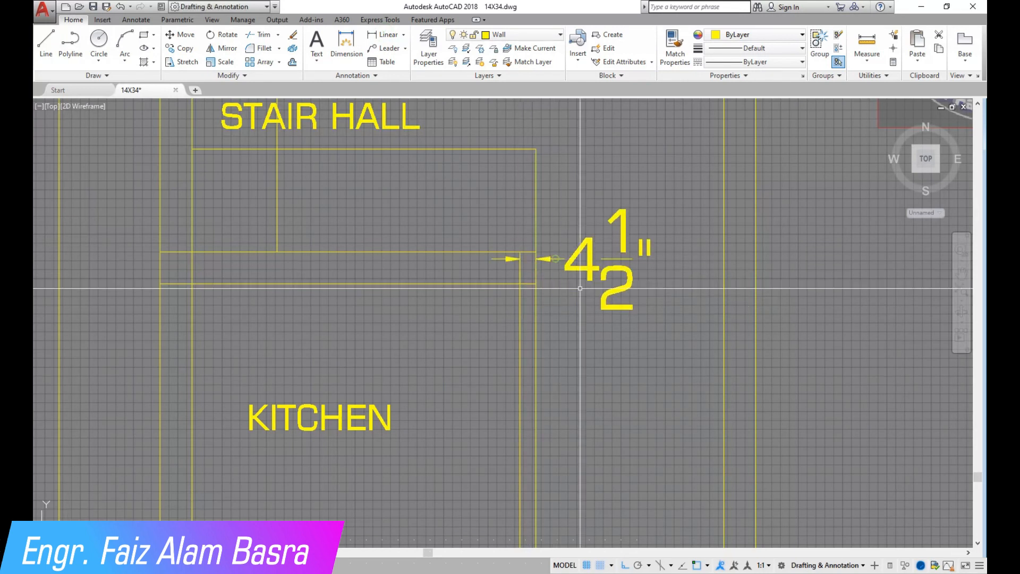
Add a linear dimension across the thickness of the partition wall beside the bath
{"action": "scroll", "coordinate": [570, 348], "scroll_direction": "down", "scroll_amount": 6}
{"action": "scroll", "coordinate": [488, 184], "scroll_direction": "up", "scroll_amount": 5}
{"action": "left_click", "coordinate": [403, 37]}
{"action": "left_click", "coordinate": [490, 170]}
{"action": "left_click", "coordinate": [475, 181]}
{"action": "scroll", "coordinate": [423, 205], "scroll_direction": "down", "scroll_amount": 2}
{"action": "scroll", "coordinate": [420, 202], "scroll_direction": "down", "scroll_amount": 2}
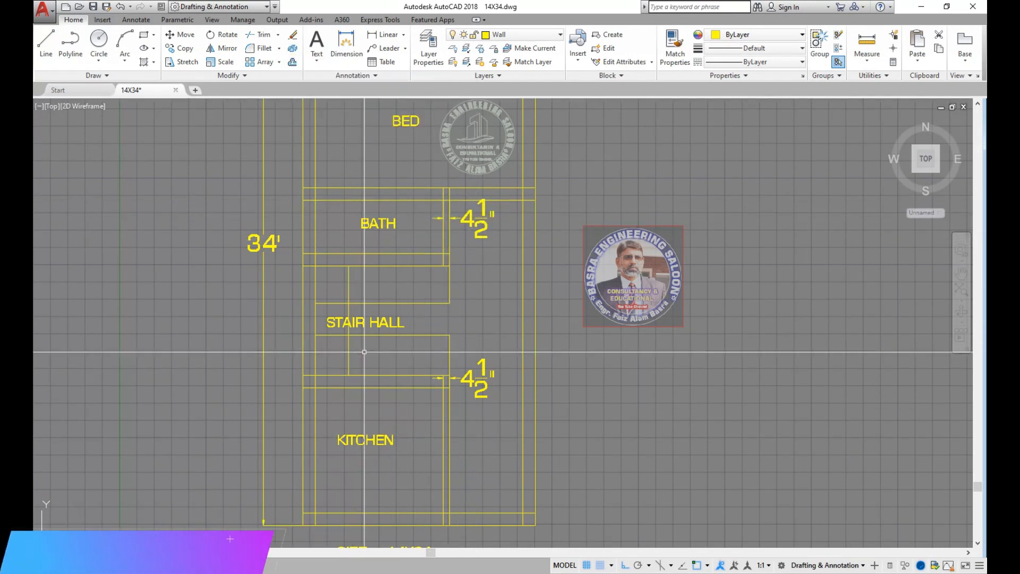
Delete the overall 14' and 34' dimensions, the 9" wall dimension and both 4 1/2" partition dimensions from the plan
{"action": "scroll", "coordinate": [356, 367], "scroll_direction": "down", "scroll_amount": 2}
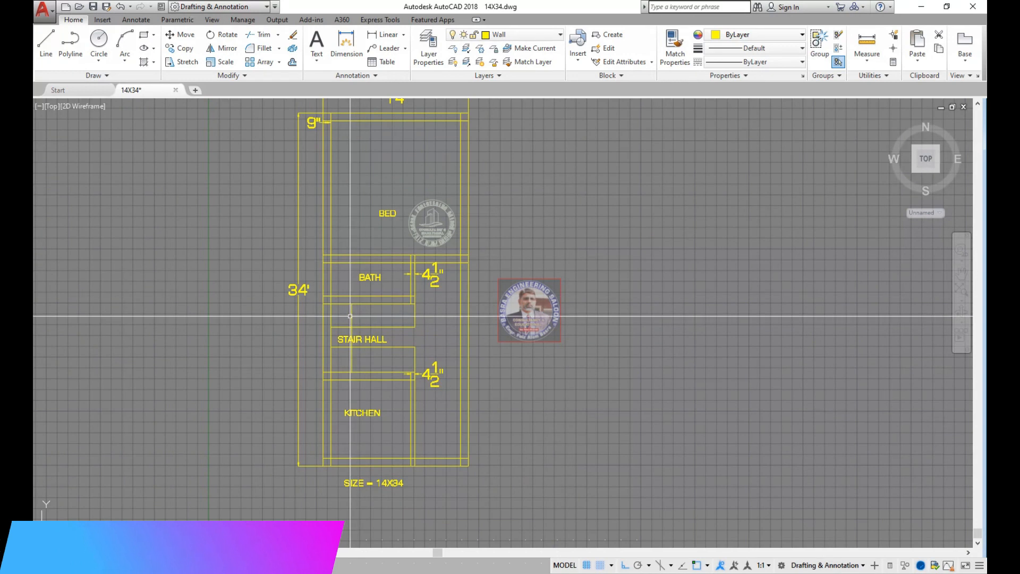
{"action": "left_click_drag", "start_coordinate": [441, 398], "coordinate": [427, 271]}
{"action": "left_click", "coordinate": [301, 315]}
{"action": "left_click", "coordinate": [246, 103]}
{"action": "scroll", "coordinate": [324, 467], "scroll_direction": "down", "scroll_amount": 1}
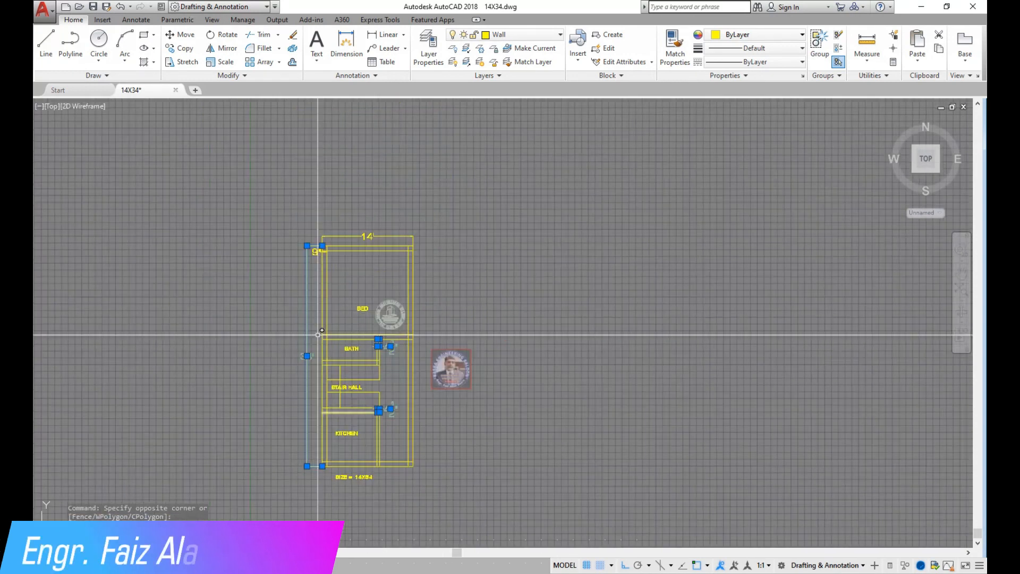
{"action": "scroll", "coordinate": [327, 257], "scroll_direction": "up", "scroll_amount": 4}
{"action": "left_click", "coordinate": [305, 225]}
{"action": "left_click", "coordinate": [250, 193]}
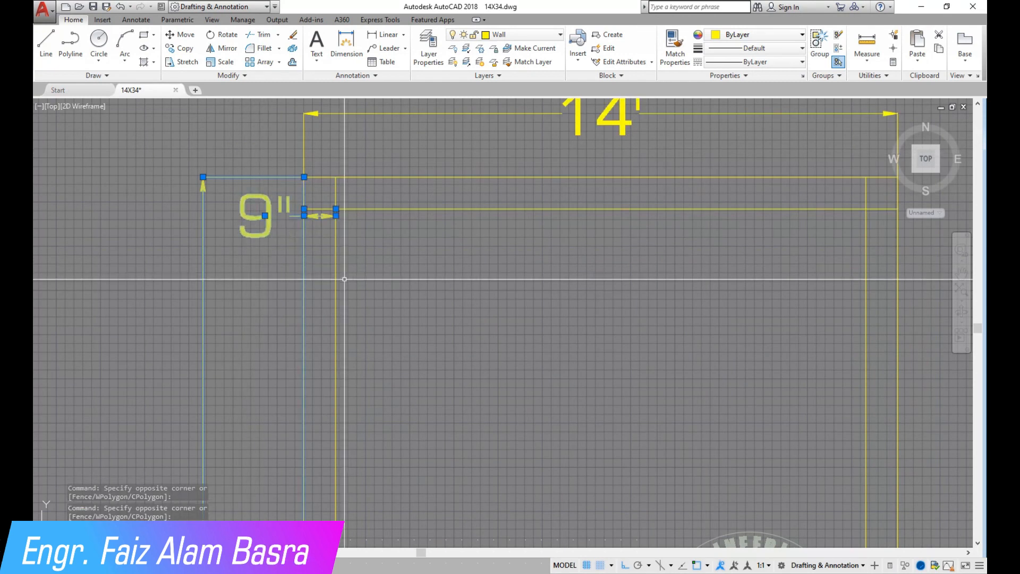
{"action": "scroll", "coordinate": [339, 132], "scroll_direction": "down", "scroll_amount": 5}
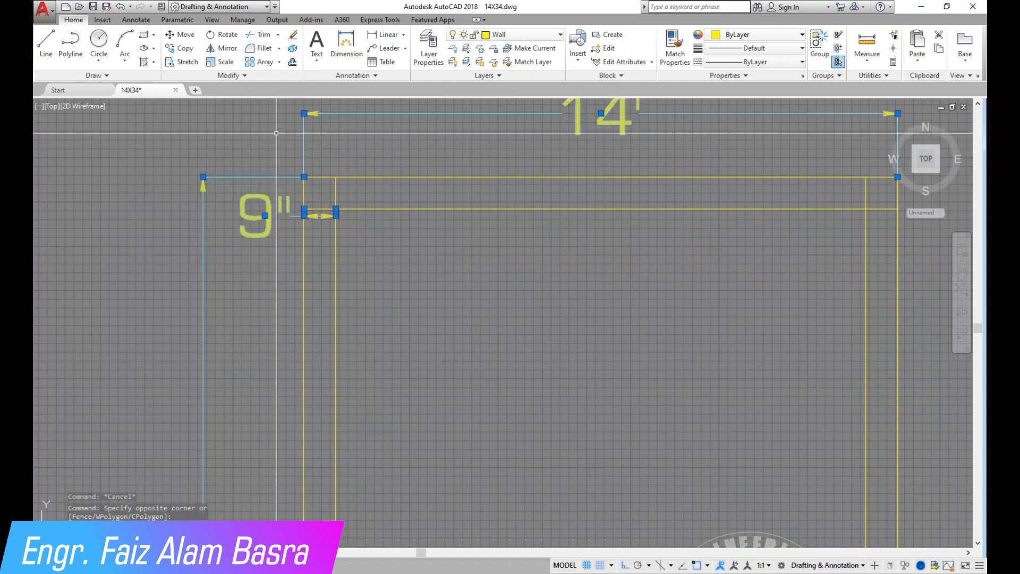
{"action": "scroll", "coordinate": [463, 371], "scroll_direction": "up", "scroll_amount": 5}
{"action": "left_click", "coordinate": [465, 419]}
{"action": "scroll", "coordinate": [458, 377], "scroll_direction": "down", "scroll_amount": 5}
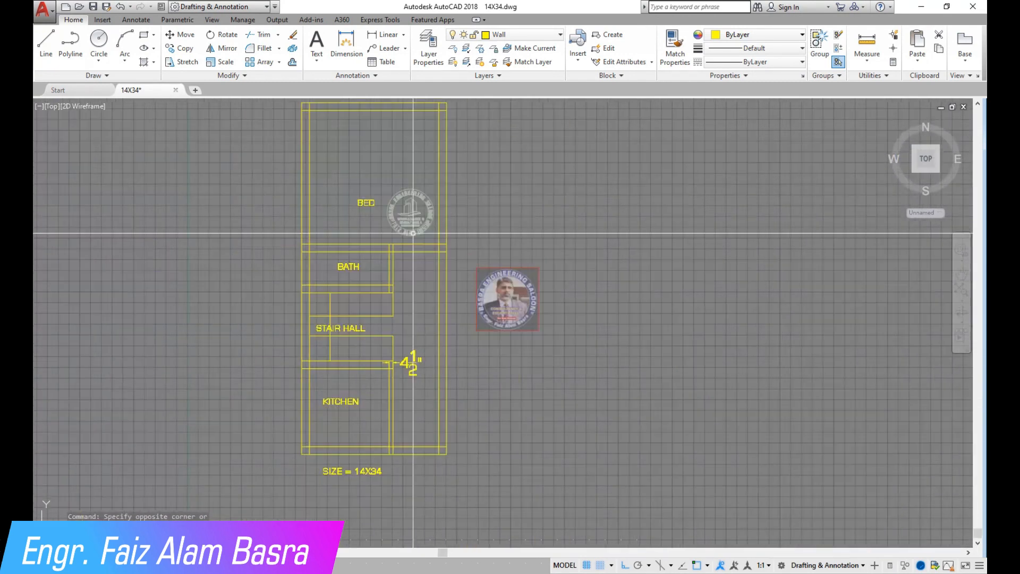
{"action": "scroll", "coordinate": [331, 113], "scroll_direction": "up", "scroll_amount": 2}
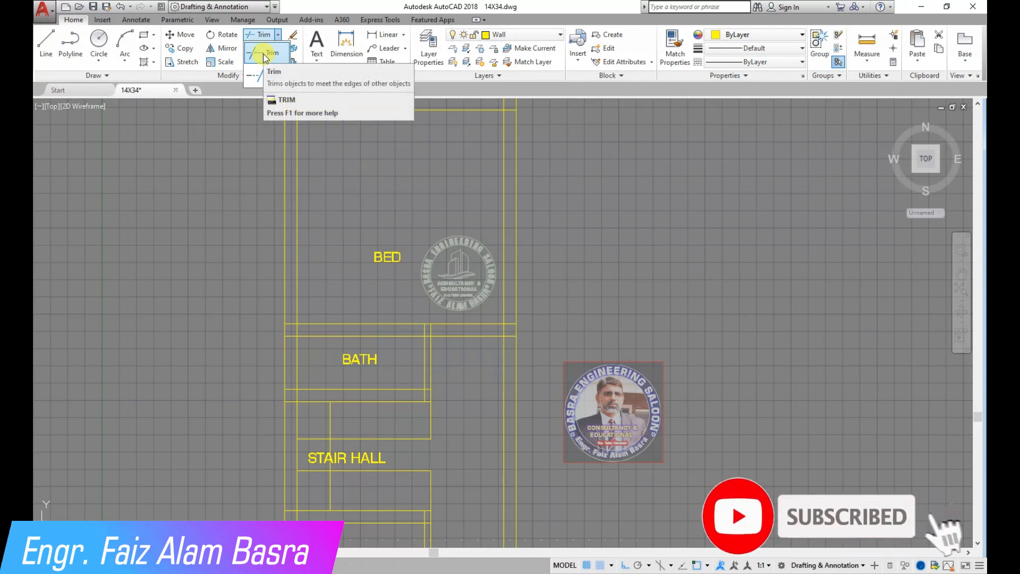
Trim the crossing wall lines at the upper-left corner of the outer wall, using all objects as cutting edges
{"action": "left_click", "coordinate": [264, 53]}
{"action": "scroll", "coordinate": [313, 139], "scroll_direction": "down", "scroll_amount": 2}
{"action": "scroll", "coordinate": [274, 139], "scroll_direction": "up", "scroll_amount": 6}
{"action": "key", "text": "Return"}
{"action": "scroll", "coordinate": [272, 145], "scroll_direction": "up", "scroll_amount": 5}
{"action": "left_click", "coordinate": [271, 154]}
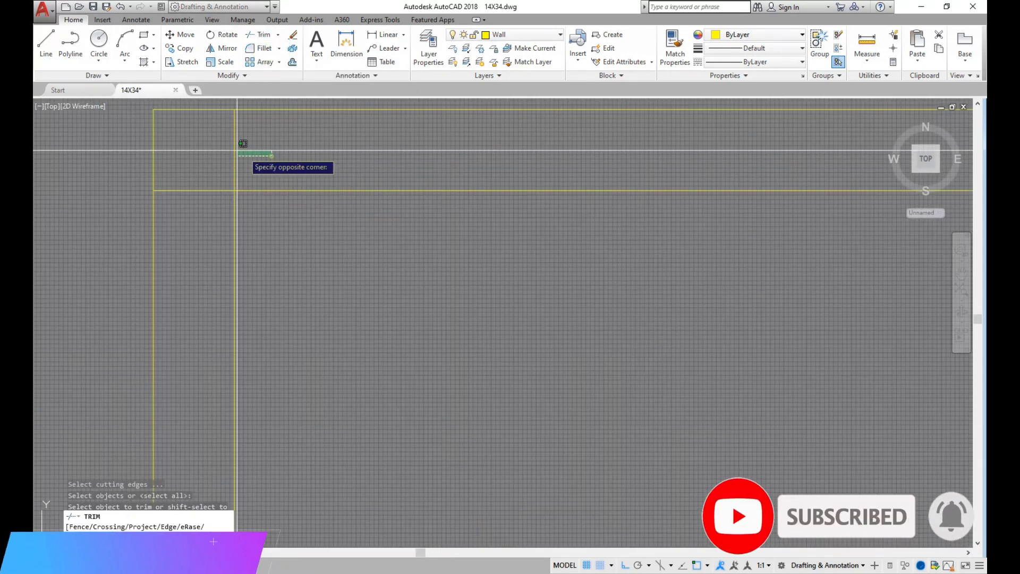
{"action": "left_click", "coordinate": [234, 146]}
{"action": "left_click", "coordinate": [212, 224]}
{"action": "left_click", "coordinate": [198, 165]}
Trim the crossing wall lines at the bedroom's upper-right corner
{"action": "scroll", "coordinate": [155, 200], "scroll_direction": "down", "scroll_amount": 5}
{"action": "scroll", "coordinate": [752, 192], "scroll_direction": "up", "scroll_amount": 5}
{"action": "left_click", "coordinate": [715, 223]}
{"action": "left_click", "coordinate": [694, 172]}
{"action": "left_click", "coordinate": [693, 166]}
{"action": "left_click", "coordinate": [654, 158]}
{"action": "scroll", "coordinate": [653, 157], "scroll_direction": "down", "scroll_amount": 4}
Trim the overlapping lines where the kitchen's upper wall meets the partition wall
{"action": "scroll", "coordinate": [662, 418], "scroll_direction": "up", "scroll_amount": 3}
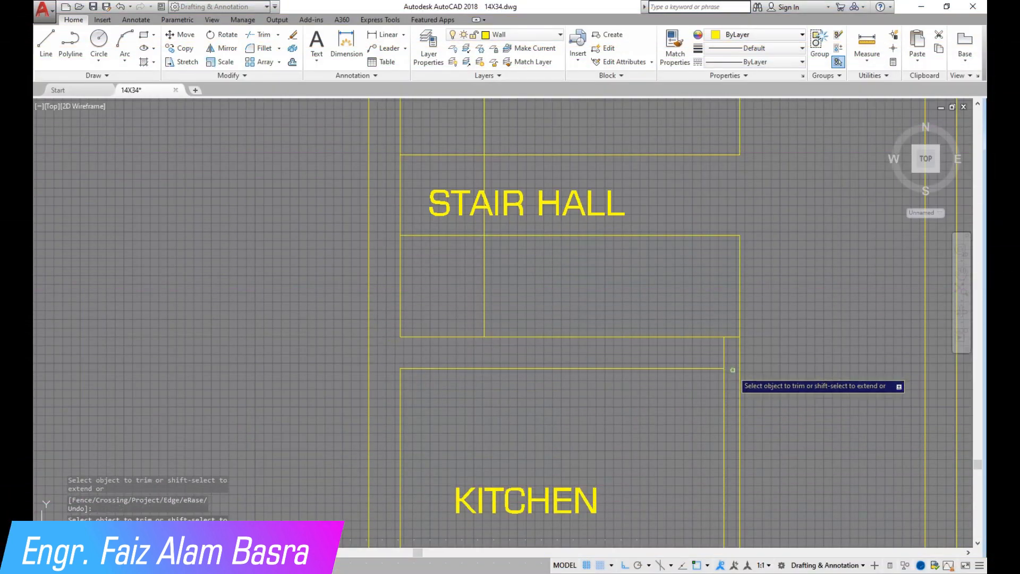
{"action": "left_click", "coordinate": [733, 370]}
{"action": "left_click", "coordinate": [601, 346]}
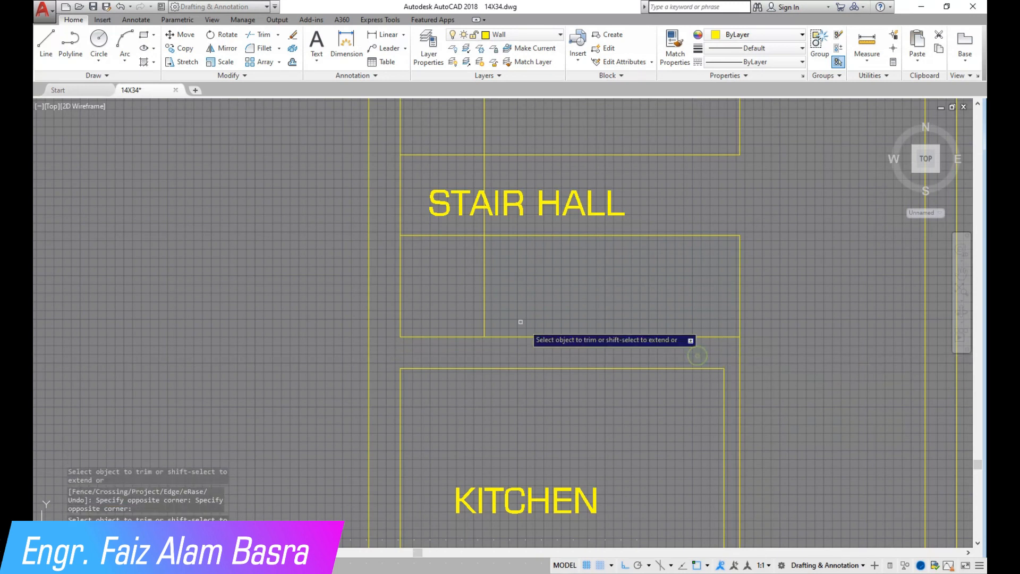
{"action": "scroll", "coordinate": [399, 226], "scroll_direction": "down", "scroll_amount": 1}
Trim the overlapping wall lines at the kitchen's lower-left corner and at the foot of the partition wall
{"action": "scroll", "coordinate": [402, 502], "scroll_direction": "up", "scroll_amount": 3}
{"action": "left_click", "coordinate": [405, 507]}
{"action": "left_click", "coordinate": [351, 446]}
{"action": "scroll", "coordinate": [312, 272], "scroll_direction": "down", "scroll_amount": 4}
{"action": "scroll", "coordinate": [692, 363], "scroll_direction": "up", "scroll_amount": 6}
{"action": "left_click", "coordinate": [626, 385]}
{"action": "left_click", "coordinate": [574, 372]}
{"action": "left_click", "coordinate": [642, 353]}
{"action": "left_click", "coordinate": [642, 271]}
Trim the leftover line ends at the plan's lower-right corner and between the kitchen and the passage
{"action": "scroll", "coordinate": [494, 341], "scroll_direction": "down", "scroll_amount": 4}
{"action": "left_click", "coordinate": [884, 356]}
{"action": "left_click", "coordinate": [886, 321]}
{"action": "left_click", "coordinate": [877, 357]}
{"action": "left_click", "coordinate": [806, 357]}
{"action": "left_click", "coordinate": [590, 355]}
{"action": "left_click", "coordinate": [542, 357]}
{"action": "scroll", "coordinate": [416, 389], "scroll_direction": "down", "scroll_amount": 4}
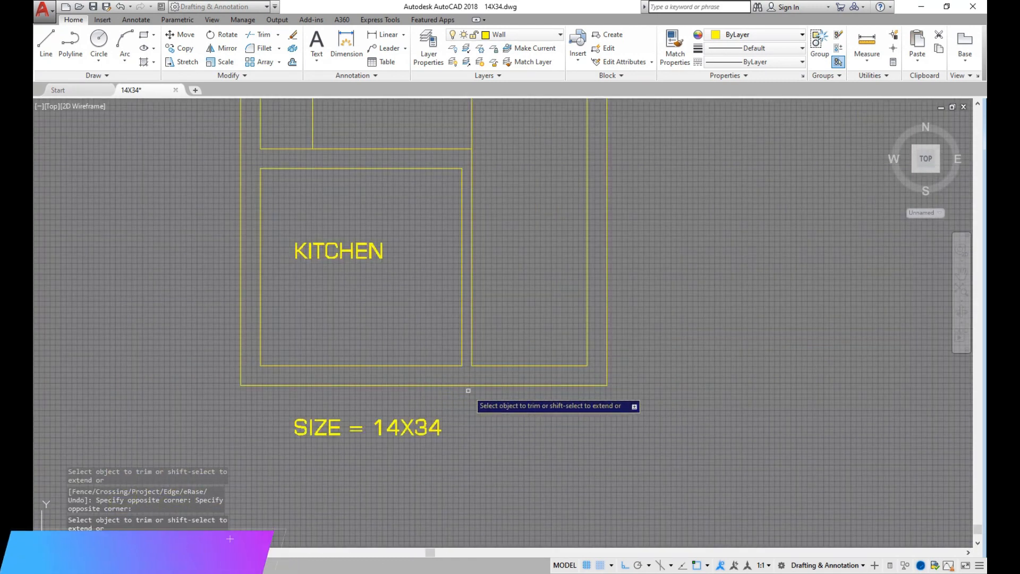
Finish trimming and save the drawing
{"action": "scroll", "coordinate": [468, 407], "scroll_direction": "down", "scroll_amount": 6}
{"action": "scroll", "coordinate": [435, 213], "scroll_direction": "up", "scroll_amount": 4}
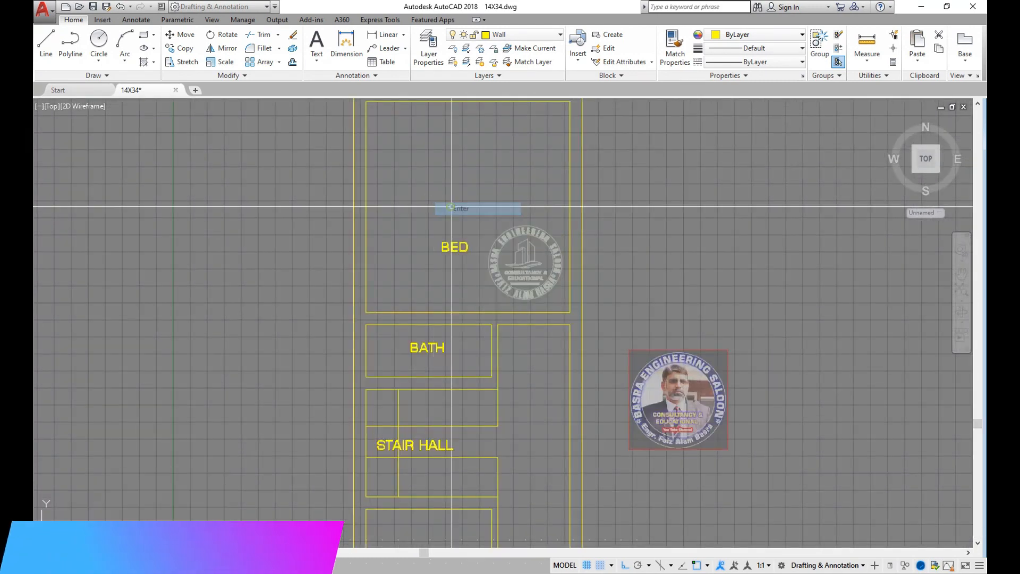
{"action": "key", "text": "ctrl+s"}
{"action": "right_click", "coordinate": [276, 172]}
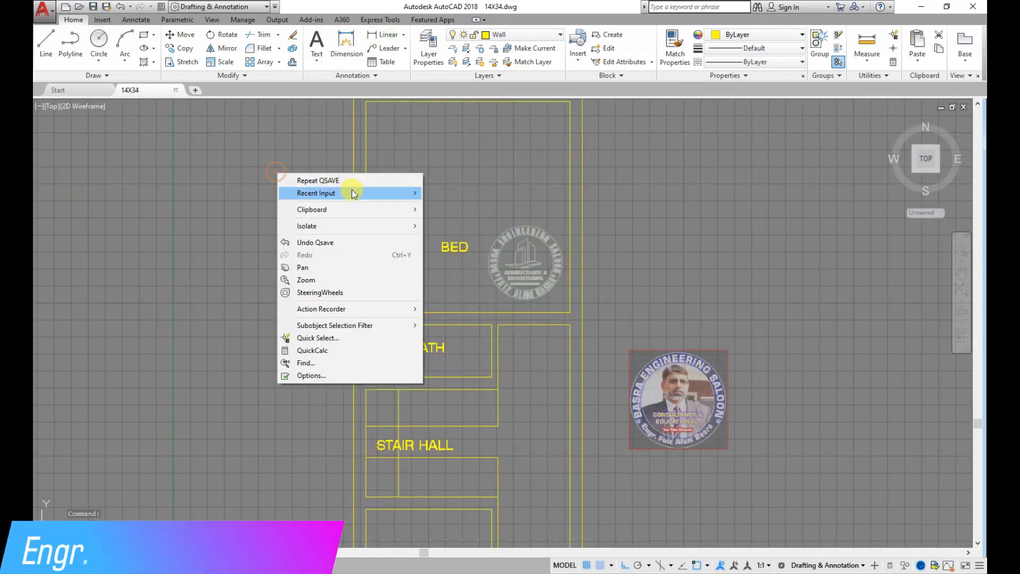
Add vertical linear dimensions for the bedroom's length and the bath's depth
{"action": "left_click", "coordinate": [388, 36]}
{"action": "left_click", "coordinate": [366, 189]}
{"action": "scroll", "coordinate": [397, 340], "scroll_direction": "up", "scroll_amount": 2}
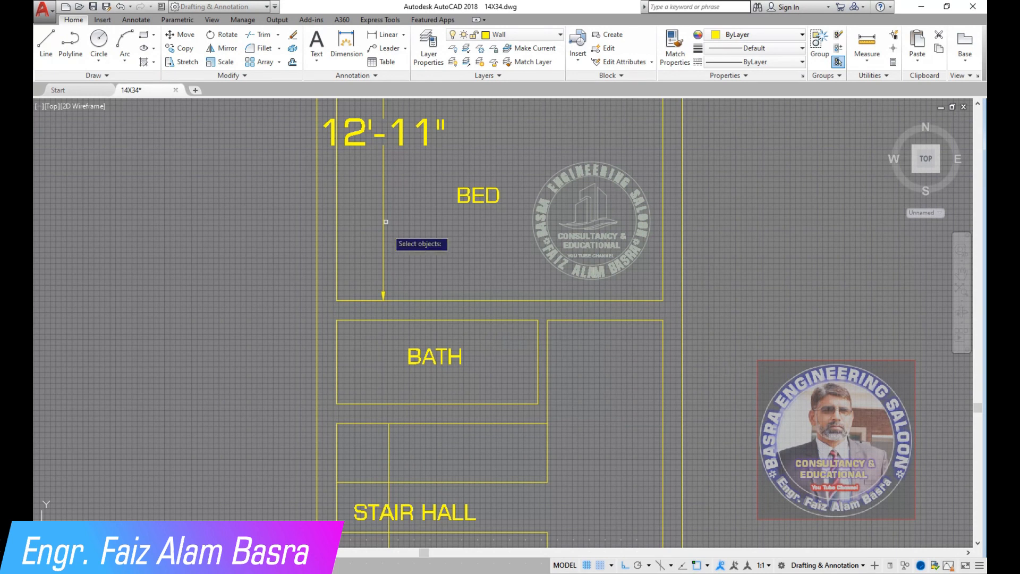
{"action": "left_click", "coordinate": [388, 36]}
{"action": "left_click", "coordinate": [338, 366]}
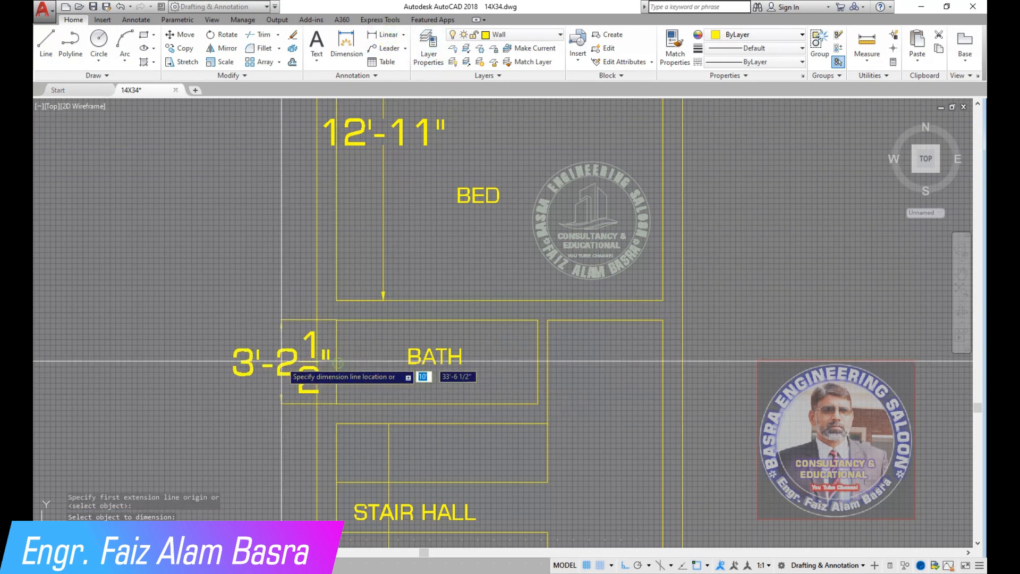
Stretch the wall between the bedroom and the bath 11" toward the bedroom, including the adjoining dimensions
{"action": "left_click", "coordinate": [723, 346]}
{"action": "left_click", "coordinate": [228, 246]}
{"action": "key", "text": "Return"}
{"action": "left_click", "coordinate": [264, 292]}
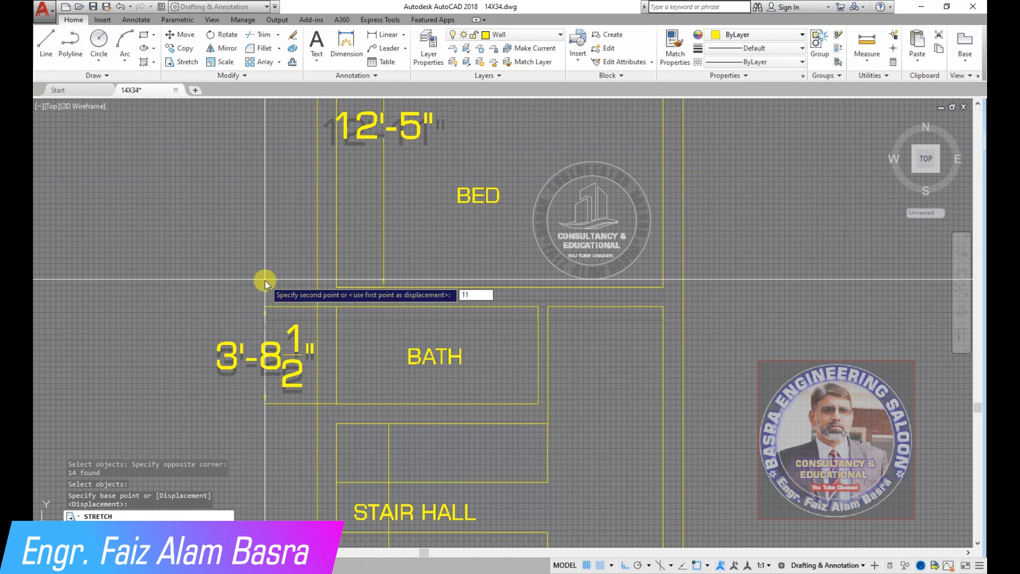
{"action": "type", "text": "11"}
{"action": "key", "text": "Return"}
{"action": "scroll", "coordinate": [443, 333], "scroll_direction": "down", "scroll_amount": 5}
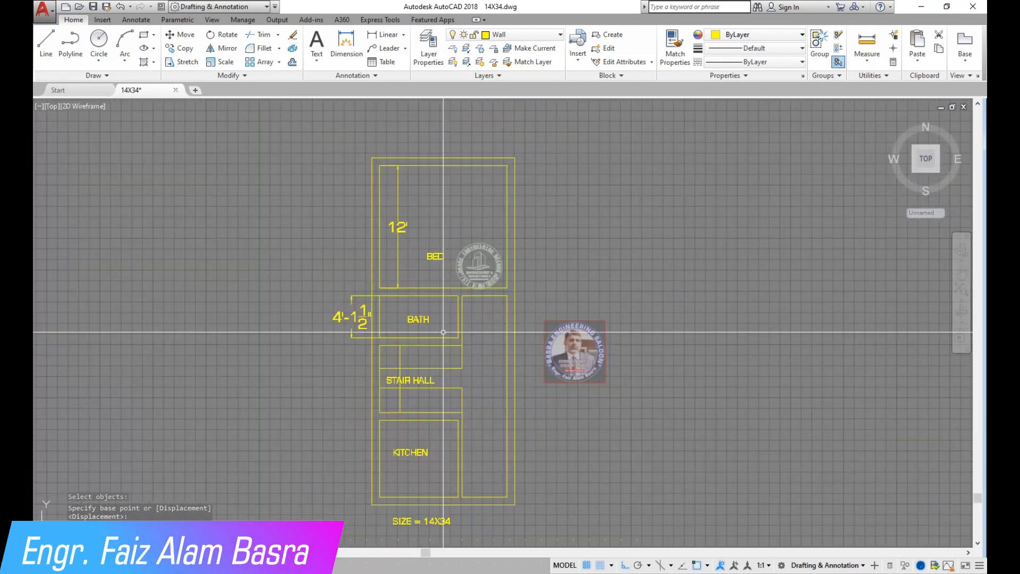
{"action": "scroll", "coordinate": [439, 337], "scroll_direction": "up", "scroll_amount": 2}
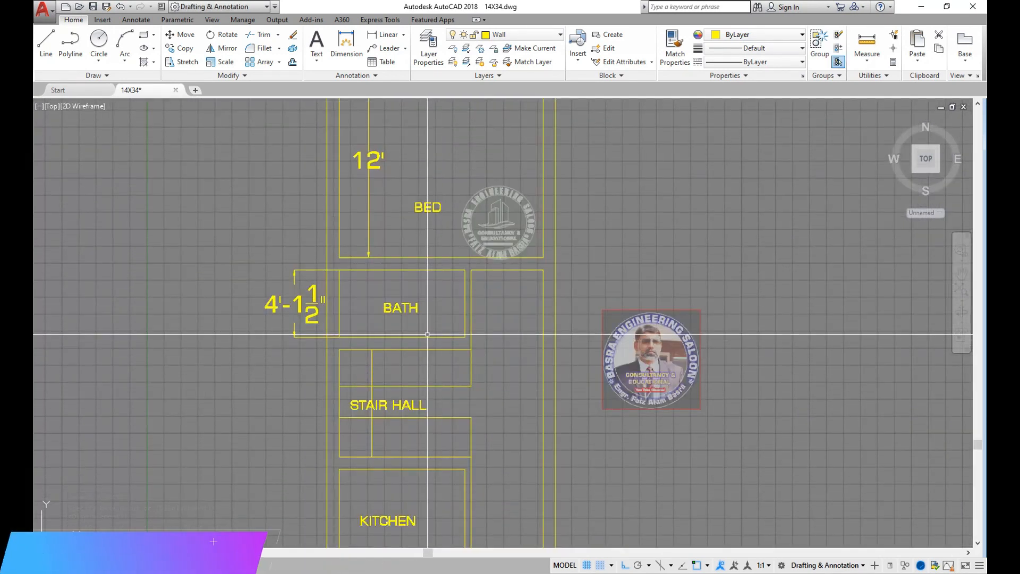
Measure the width of the upper stair flight in the stair hall with a linear dimension
{"action": "scroll", "coordinate": [406, 288], "scroll_direction": "down", "scroll_amount": 2}
{"action": "scroll", "coordinate": [386, 276], "scroll_direction": "up", "scroll_amount": 2}
{"action": "scroll", "coordinate": [377, 276], "scroll_direction": "down", "scroll_amount": 4}
{"action": "scroll", "coordinate": [340, 277], "scroll_direction": "up", "scroll_amount": 7}
{"action": "left_click", "coordinate": [384, 36]}
{"action": "left_click", "coordinate": [363, 296]}
{"action": "left_click", "coordinate": [363, 202]}
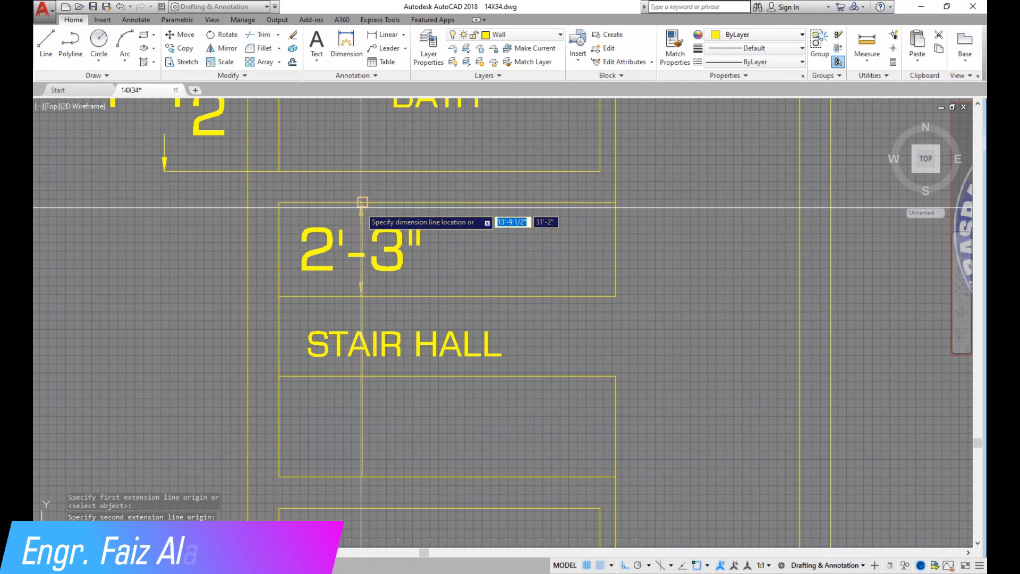
{"action": "scroll", "coordinate": [424, 272], "scroll_direction": "down", "scroll_amount": 4}
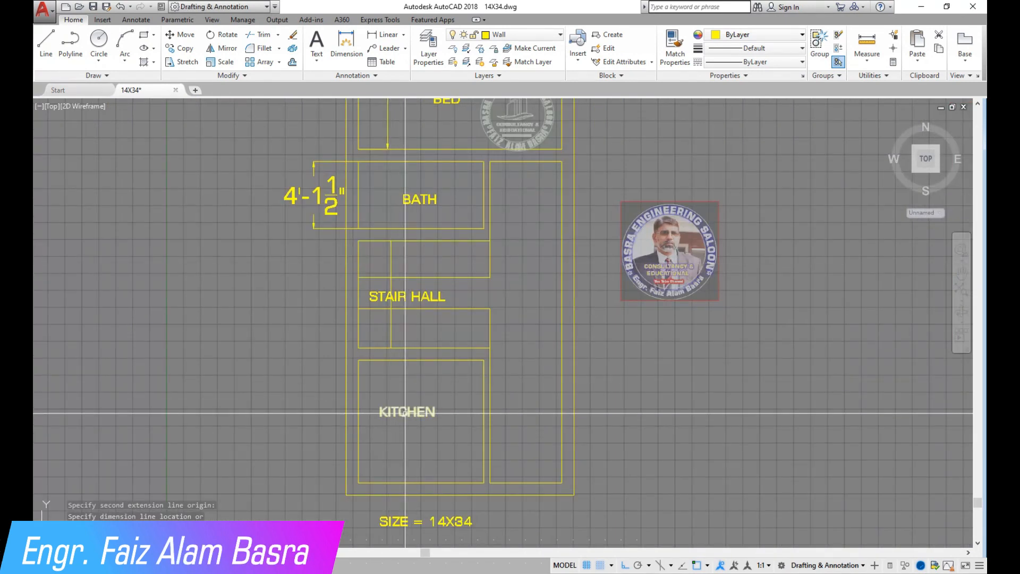
Add a vertical linear dimension for the kitchen's depth, placed outside the side wall
{"action": "scroll", "coordinate": [406, 417], "scroll_direction": "up", "scroll_amount": 3}
{"action": "scroll", "coordinate": [405, 416], "scroll_direction": "down", "scroll_amount": 3}
{"action": "scroll", "coordinate": [409, 294], "scroll_direction": "up", "scroll_amount": 3}
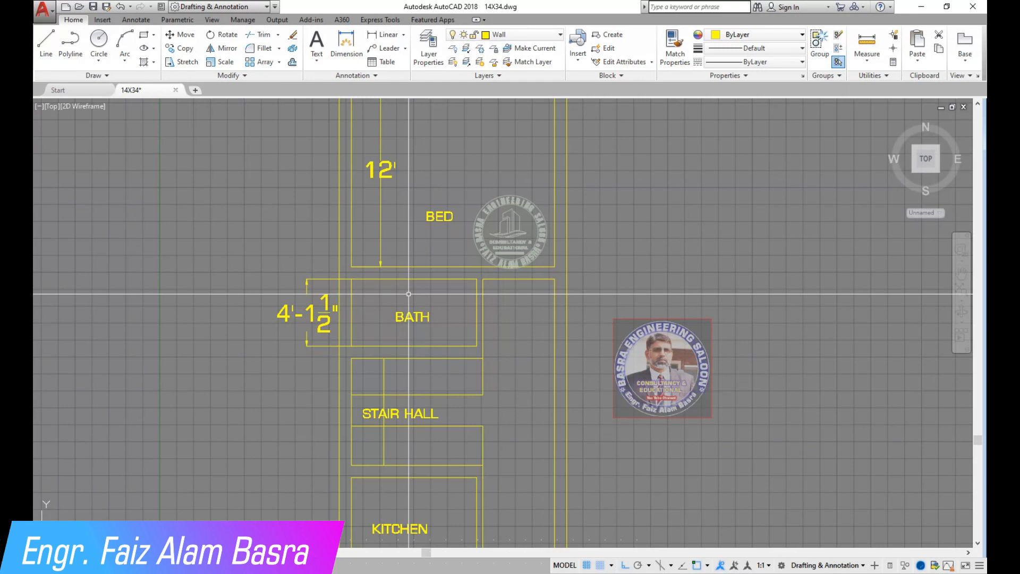
{"action": "scroll", "coordinate": [408, 293], "scroll_direction": "down", "scroll_amount": 3}
{"action": "left_click", "coordinate": [383, 36]}
{"action": "scroll", "coordinate": [415, 378], "scroll_direction": "up", "scroll_amount": 3}
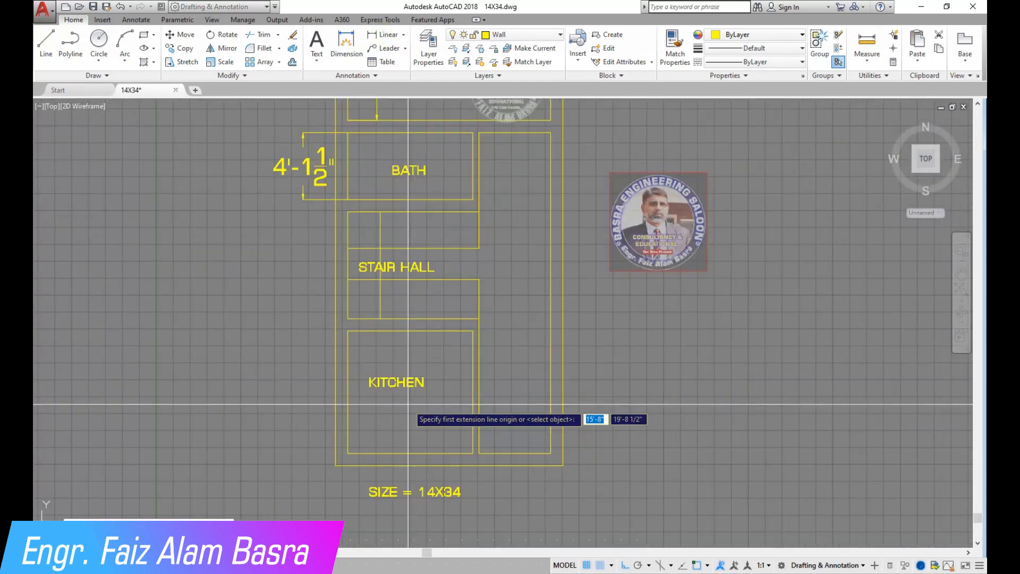
{"action": "left_click", "coordinate": [348, 453]}
{"action": "left_click", "coordinate": [347, 331]}
{"action": "left_click", "coordinate": [281, 407]}
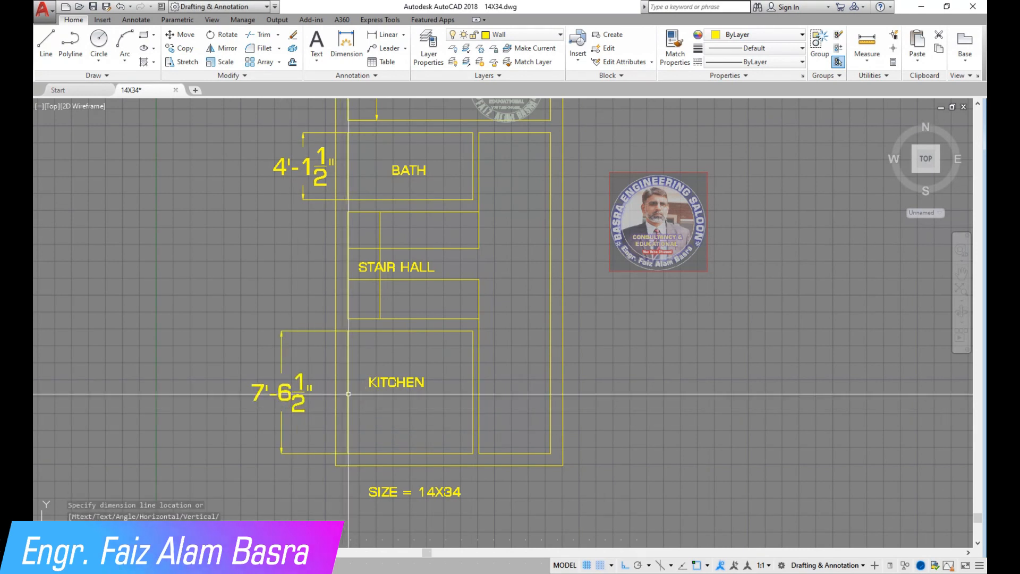
Stretch the stair hall with its upper and lower walls 0.5" toward the kitchen
{"action": "left_click", "coordinate": [502, 358]}
{"action": "left_click", "coordinate": [201, 184]}
{"action": "key", "text": "Return"}
{"action": "left_click", "coordinate": [201, 195]}
{"action": "type", "text": ".5"}
{"action": "key", "text": "Return"}
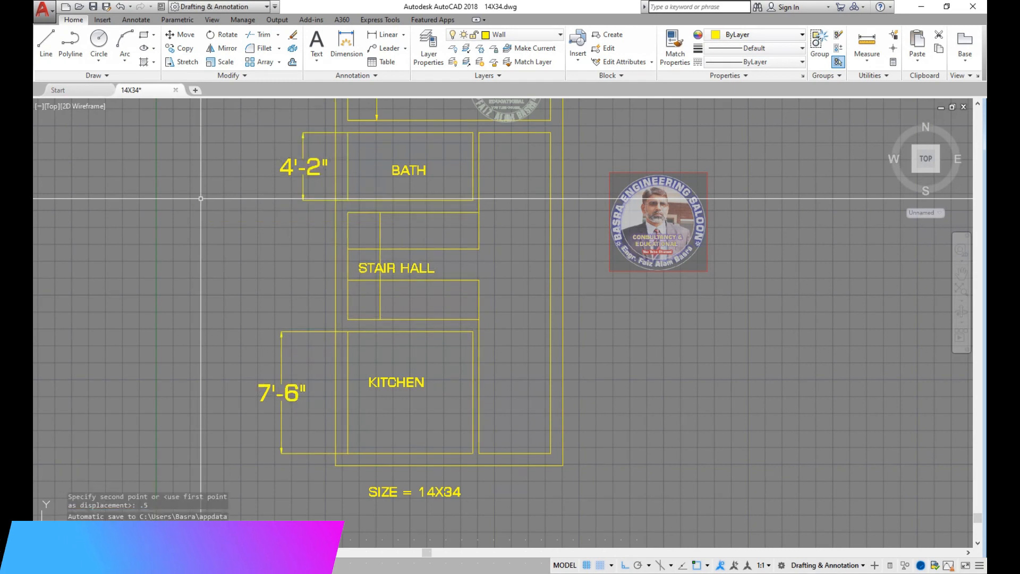
Delete the bath and kitchen depth dimensions and dimension the width of the passage beside the bath
{"action": "left_click", "coordinate": [282, 372]}
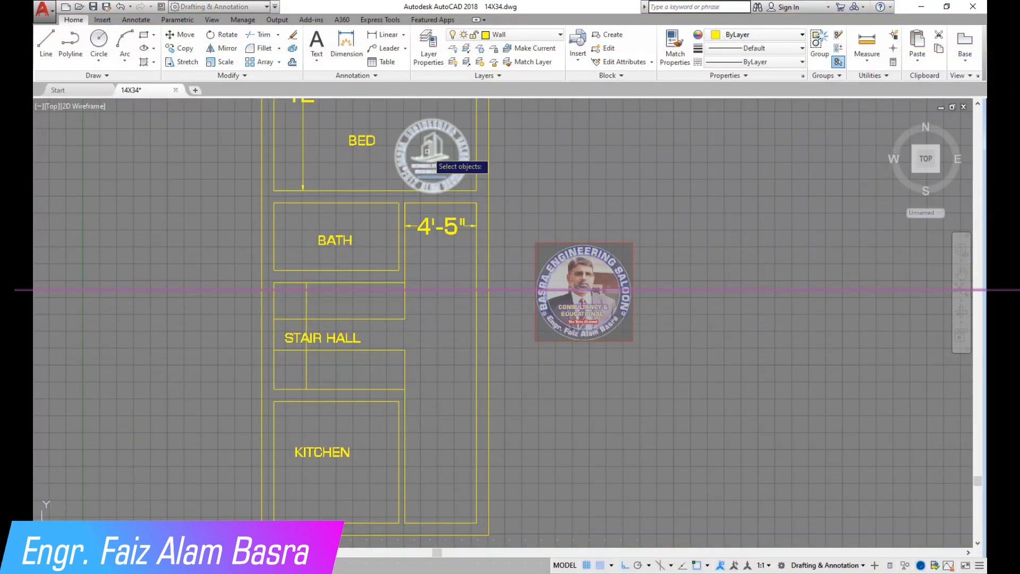
{"action": "key", "text": "Return"}
{"action": "scroll", "coordinate": [417, 244], "scroll_direction": "up", "scroll_amount": 4}
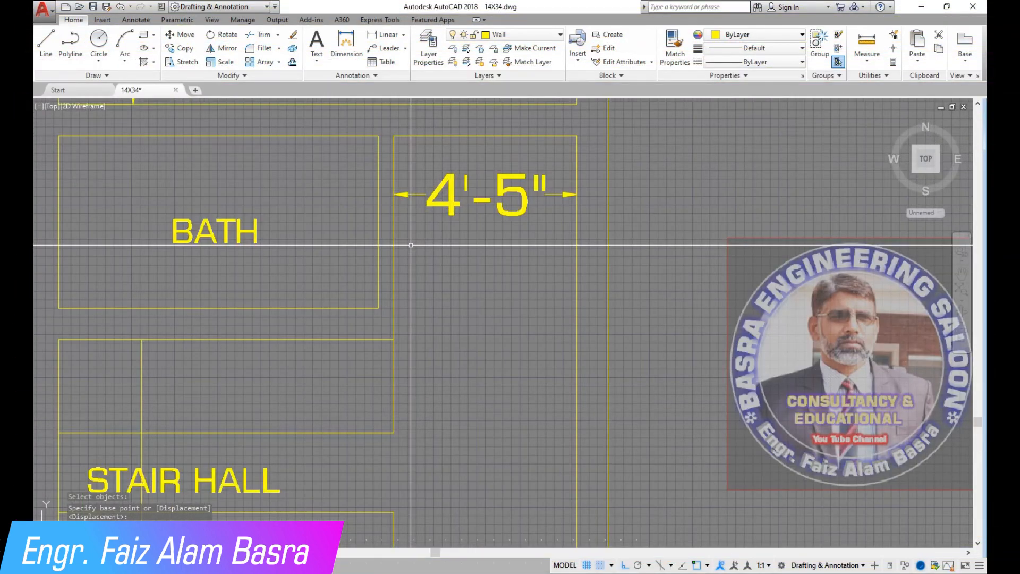
{"action": "scroll", "coordinate": [366, 280], "scroll_direction": "down", "scroll_amount": 4}
{"action": "scroll", "coordinate": [347, 328], "scroll_direction": "down", "scroll_amount": 2}
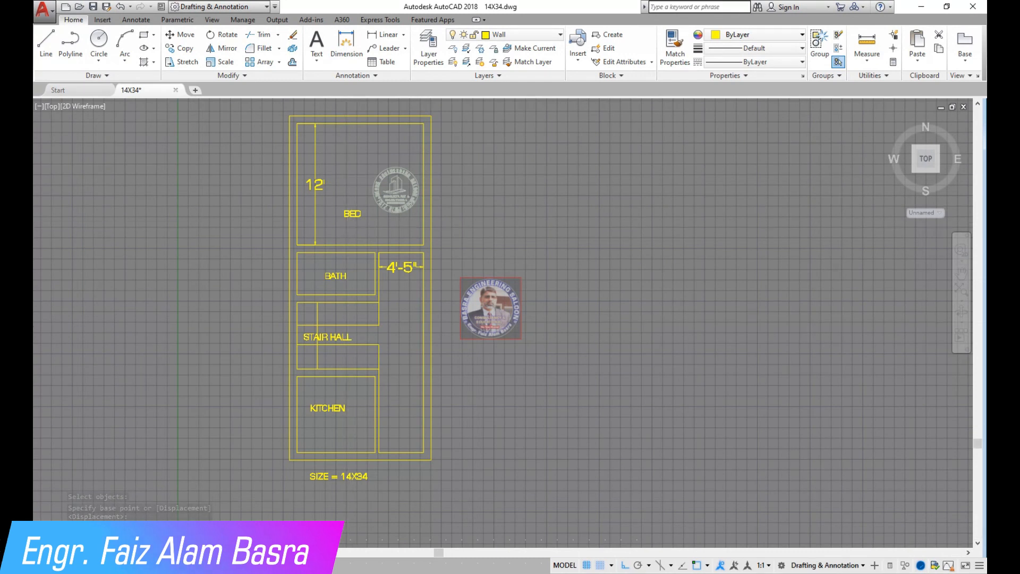
Offset the bedroom's inner side wall line beside the round logo and the bath's upper and lower wall lines into their rooms
{"action": "scroll", "coordinate": [352, 217], "scroll_direction": "up", "scroll_amount": 2}
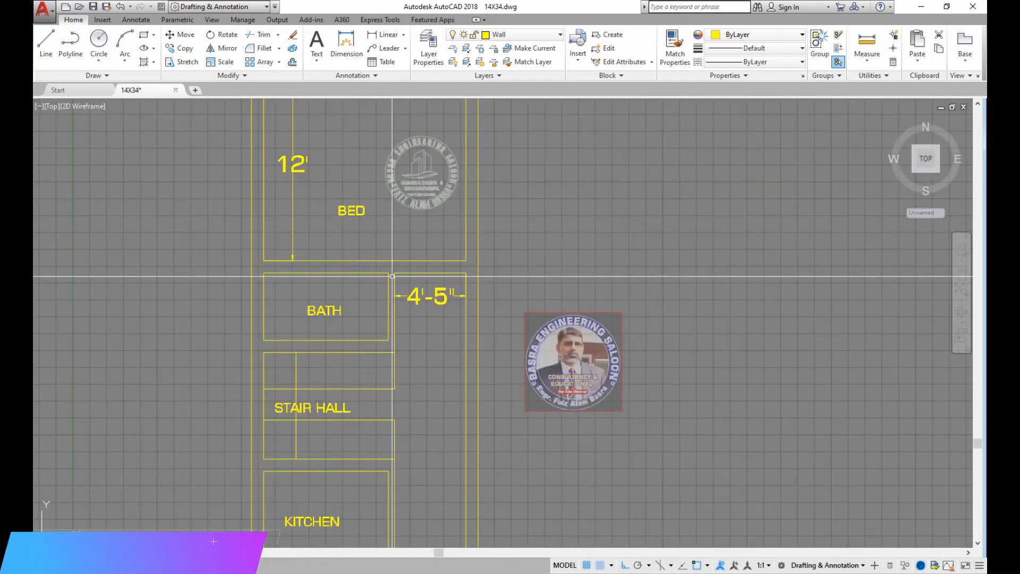
{"action": "scroll", "coordinate": [455, 274], "scroll_direction": "up", "scroll_amount": 2}
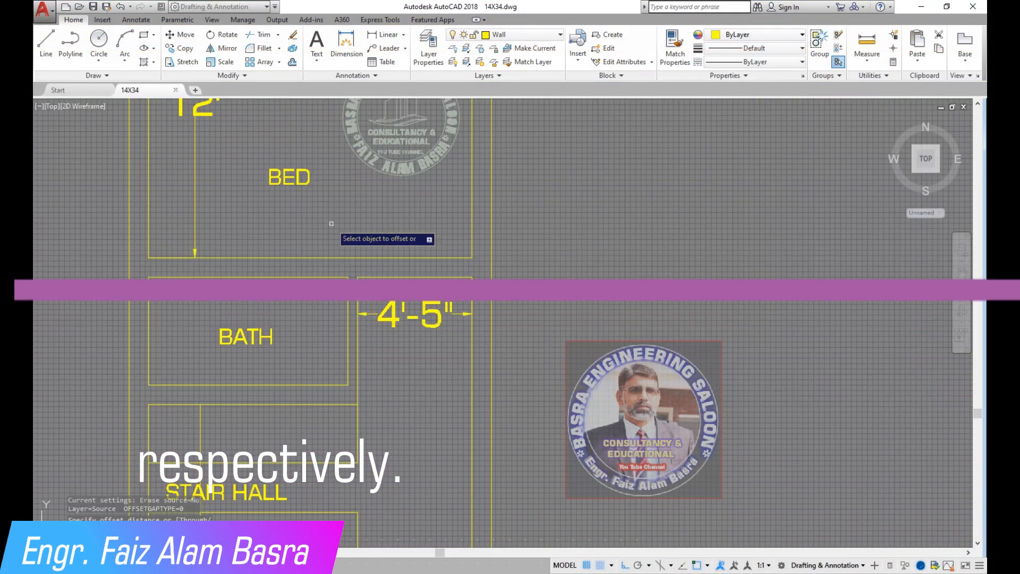
{"action": "left_click", "coordinate": [472, 240]}
{"action": "left_click", "coordinate": [416, 234]}
{"action": "left_click", "coordinate": [310, 277]}
{"action": "left_click", "coordinate": [333, 333]}
{"action": "scroll", "coordinate": [314, 329], "scroll_direction": "down", "scroll_amount": 2}
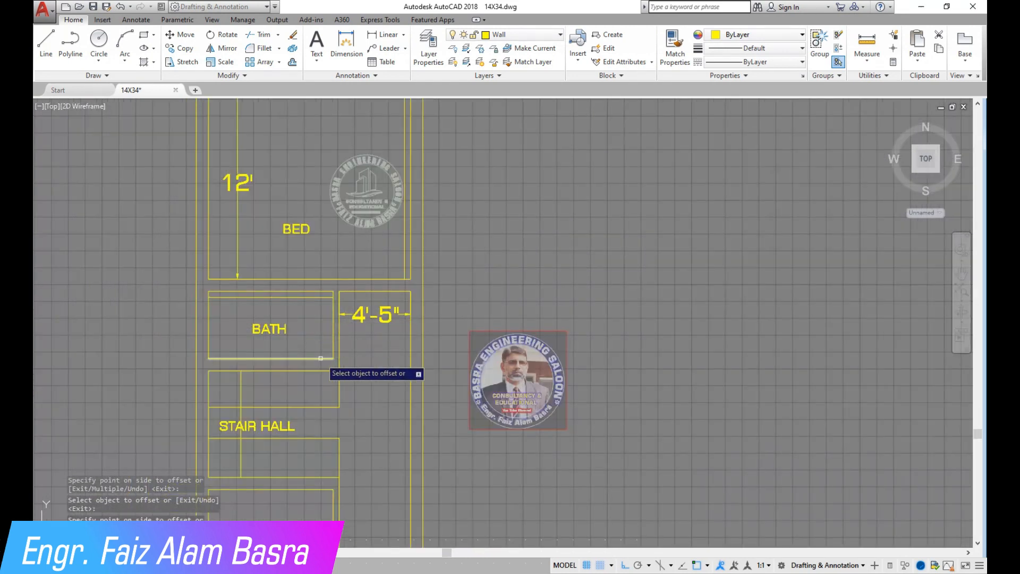
{"action": "scroll", "coordinate": [323, 358], "scroll_direction": "up", "scroll_amount": 4}
{"action": "left_click", "coordinate": [323, 359]}
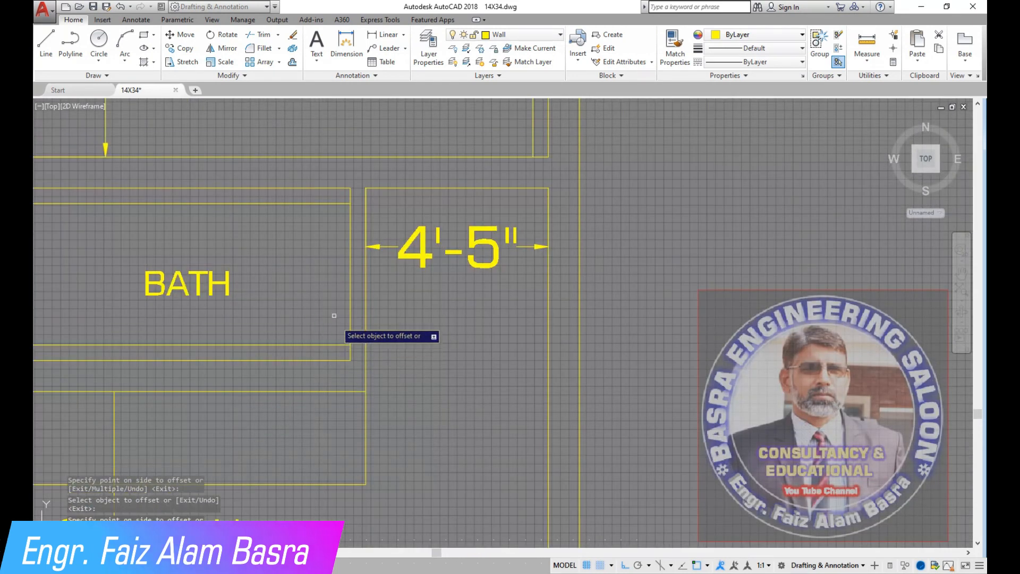
Offset the passage's outer side wall line and the kitchen's upper wall line inward into their spaces
{"action": "scroll", "coordinate": [338, 290], "scroll_direction": "down", "scroll_amount": 2}
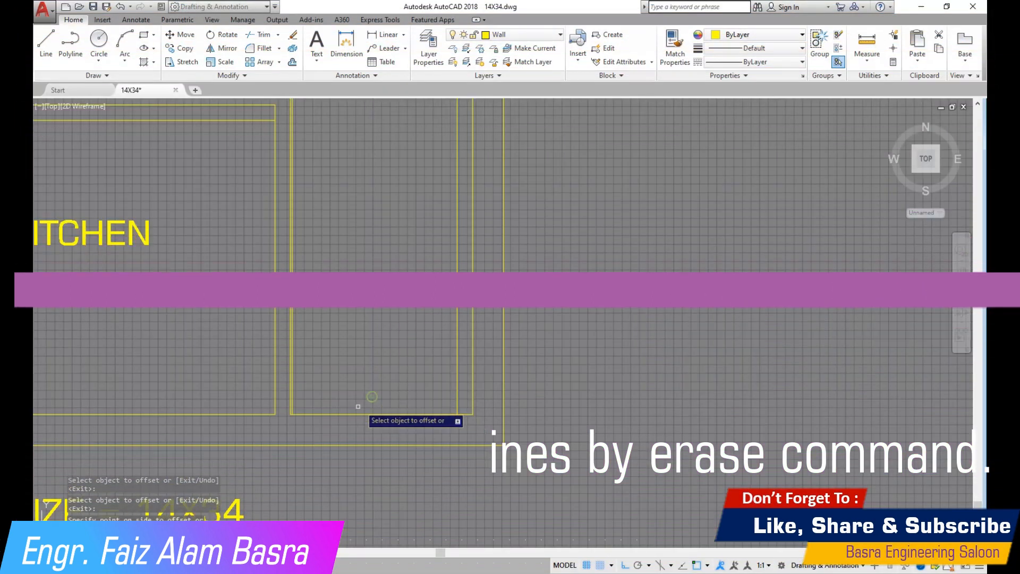
{"action": "scroll", "coordinate": [291, 420], "scroll_direction": "up", "scroll_amount": 4}
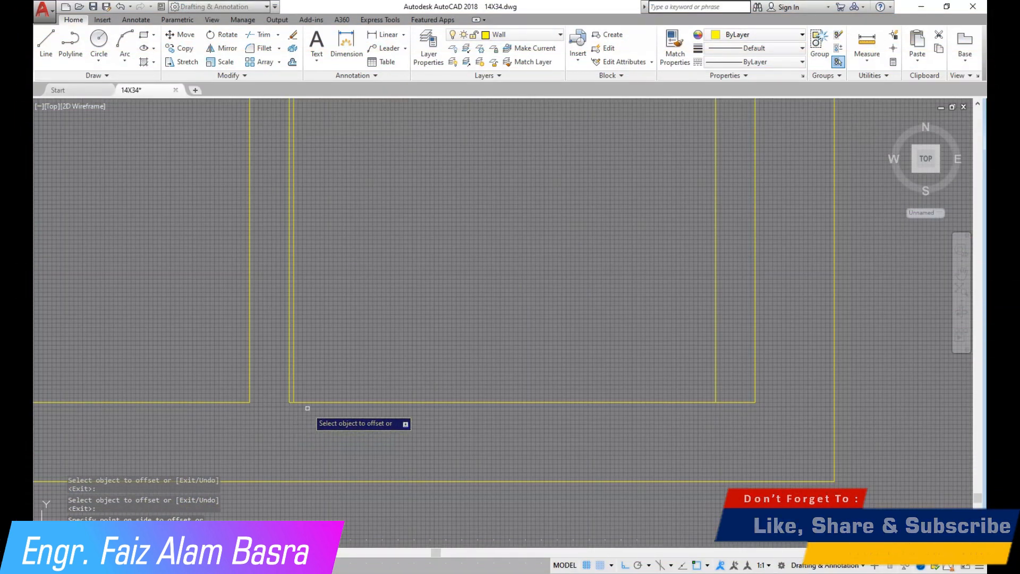
{"action": "scroll", "coordinate": [326, 456], "scroll_direction": "down", "scroll_amount": 4}
{"action": "scroll", "coordinate": [335, 469], "scroll_direction": "down", "scroll_amount": 4}
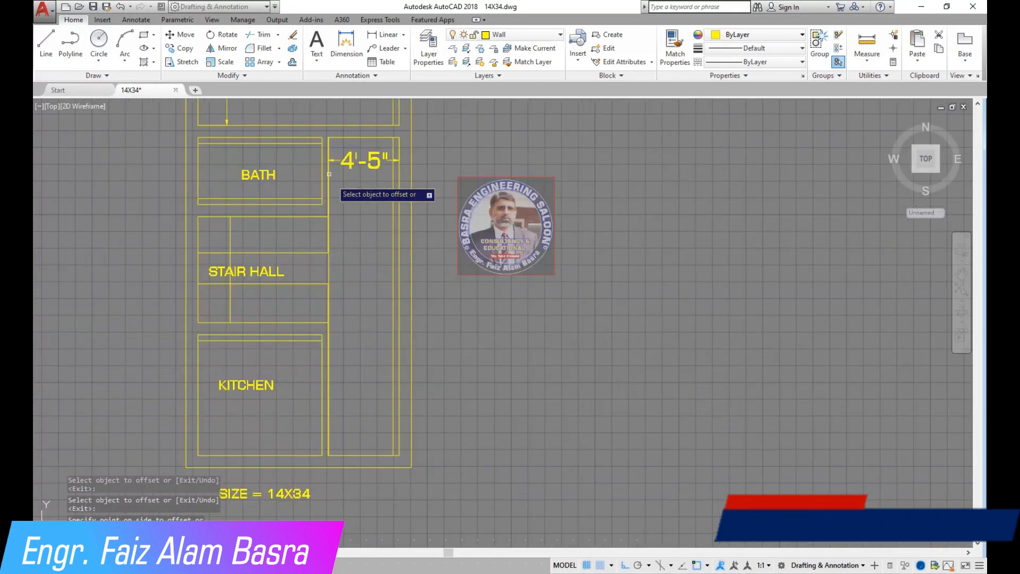
{"action": "scroll", "coordinate": [349, 140], "scroll_direction": "up", "scroll_amount": 6}
{"action": "scroll", "coordinate": [360, 318], "scroll_direction": "down", "scroll_amount": 8}
{"action": "scroll", "coordinate": [360, 217], "scroll_direction": "up", "scroll_amount": 4}
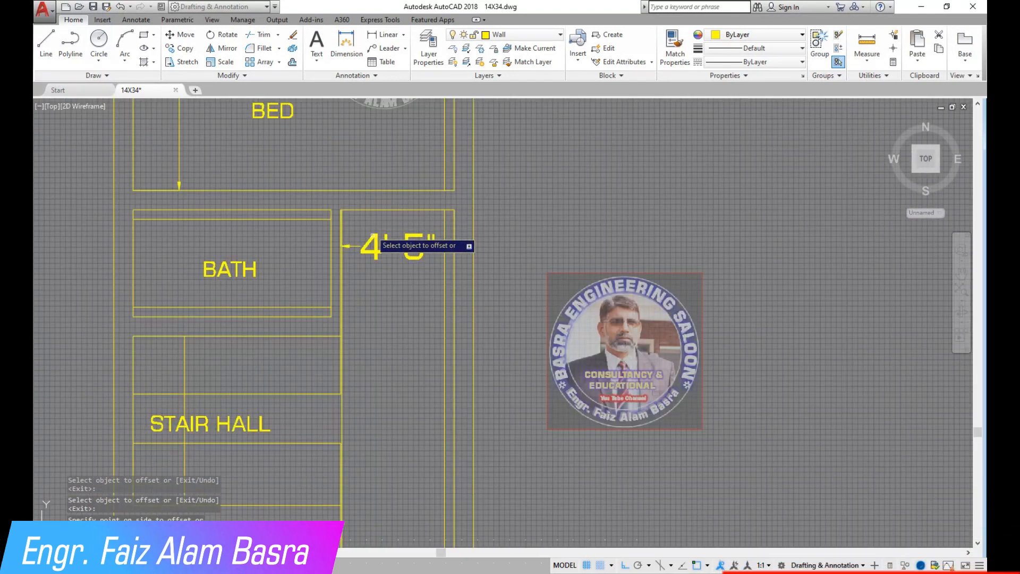
Offset the bedroom's inner offset line beside the side wall 42" farther into the bedroom
{"action": "key", "text": "Return"}
{"action": "key", "text": "Return"}
{"action": "type", "text": "42"}
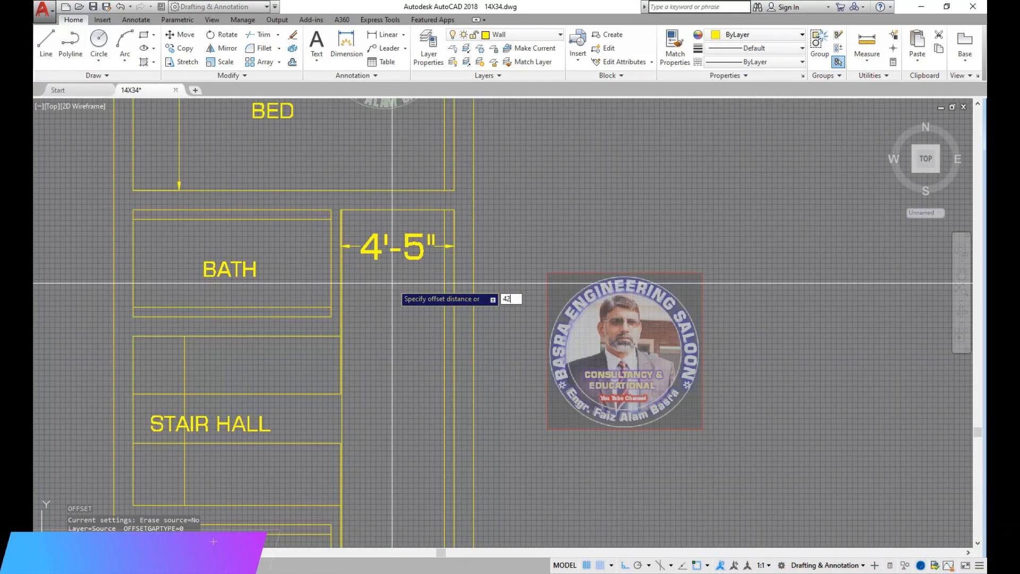
{"action": "key", "text": "Return"}
{"action": "left_click", "coordinate": [445, 178]}
{"action": "left_click", "coordinate": [380, 173]}
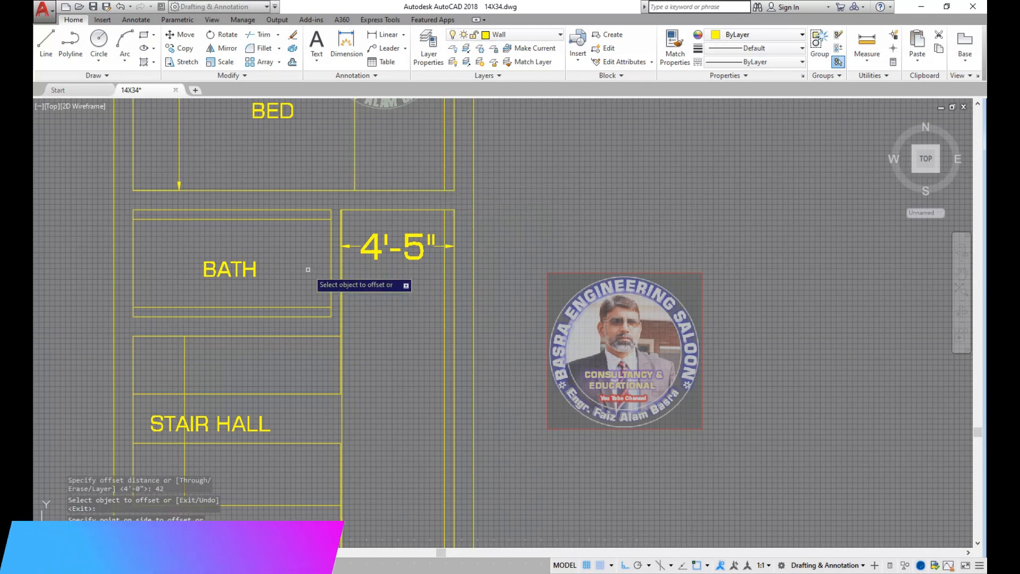
Offset the bath's upper inner line 30" into the bath
{"action": "key", "text": "Return"}
{"action": "key", "text": "Return"}
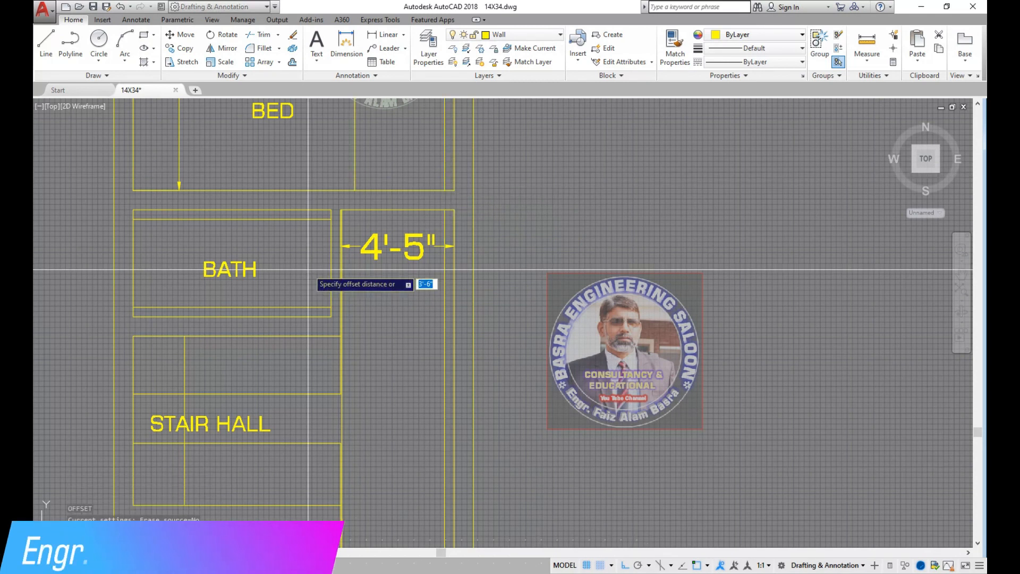
{"action": "key", "text": "Return"}
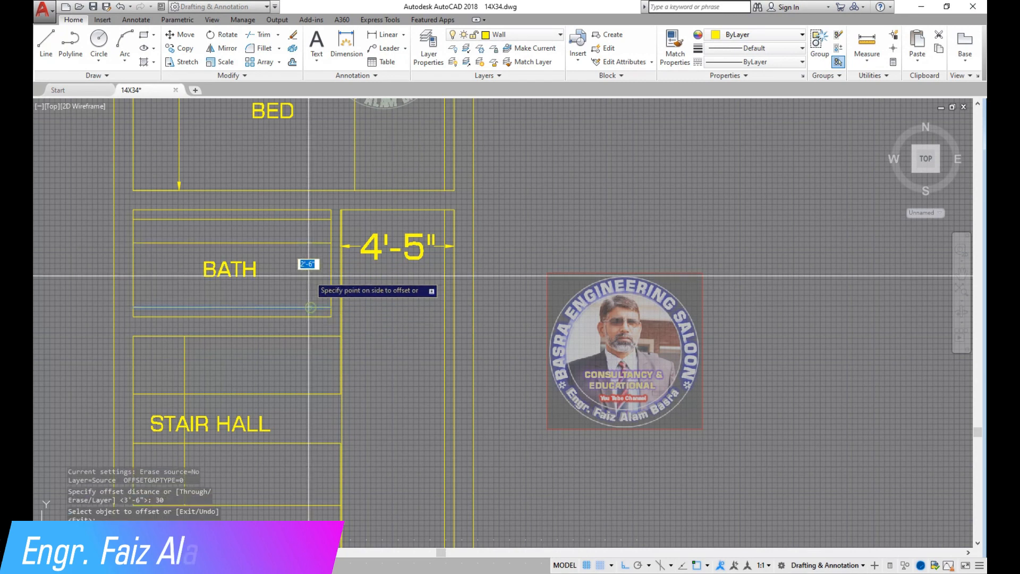
{"action": "scroll", "coordinate": [324, 253], "scroll_direction": "down", "scroll_amount": 2}
{"action": "scroll", "coordinate": [319, 439], "scroll_direction": "up", "scroll_amount": 4}
{"action": "scroll", "coordinate": [308, 308], "scroll_direction": "down", "scroll_amount": 2}
{"action": "key", "text": "Return"}
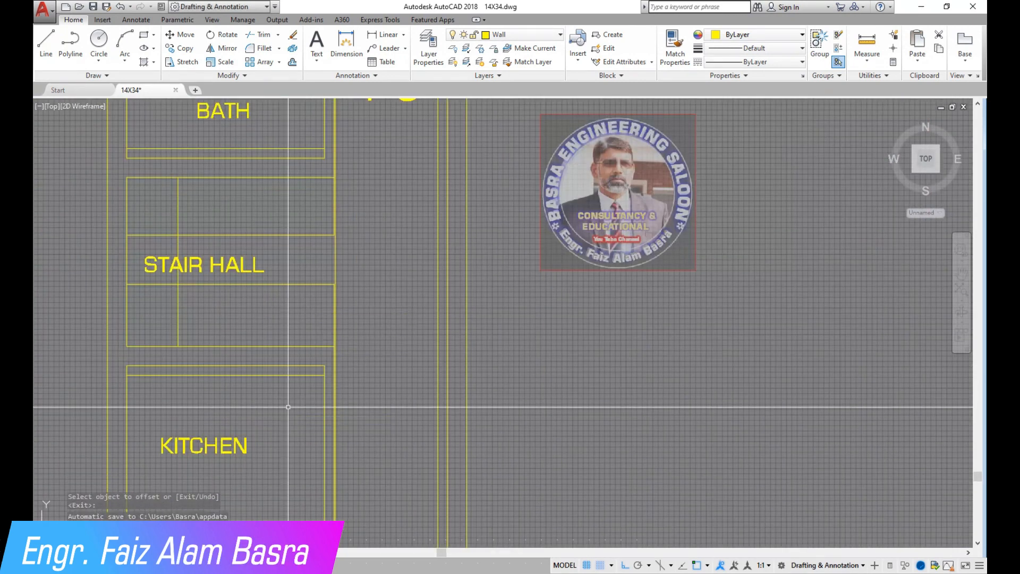
Offset the kitchen's upper inner line 36" into the kitchen
{"action": "left_click", "coordinate": [293, 378]}
{"action": "left_click", "coordinate": [300, 405]}
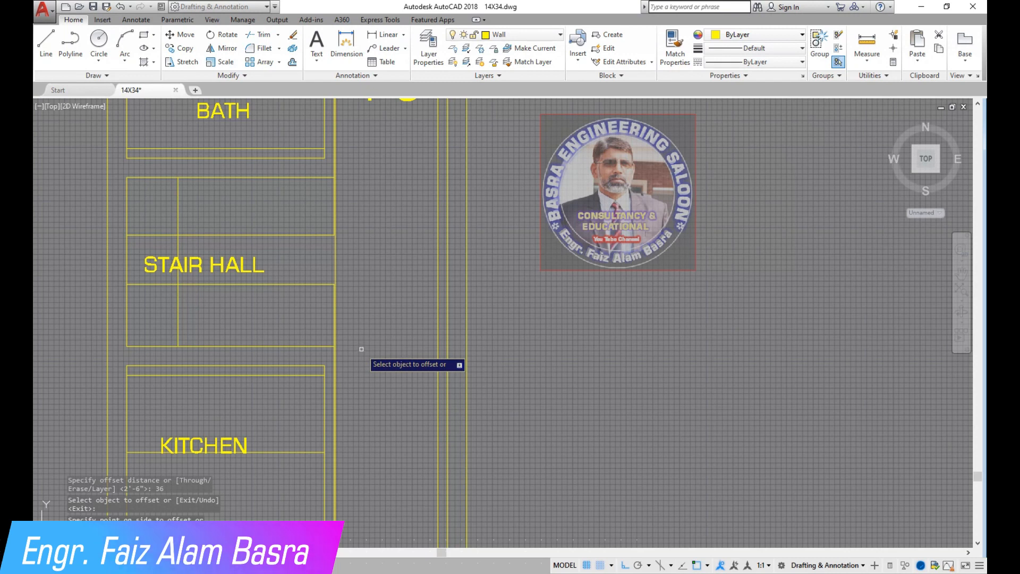
{"action": "scroll", "coordinate": [356, 348], "scroll_direction": "down", "scroll_amount": 2}
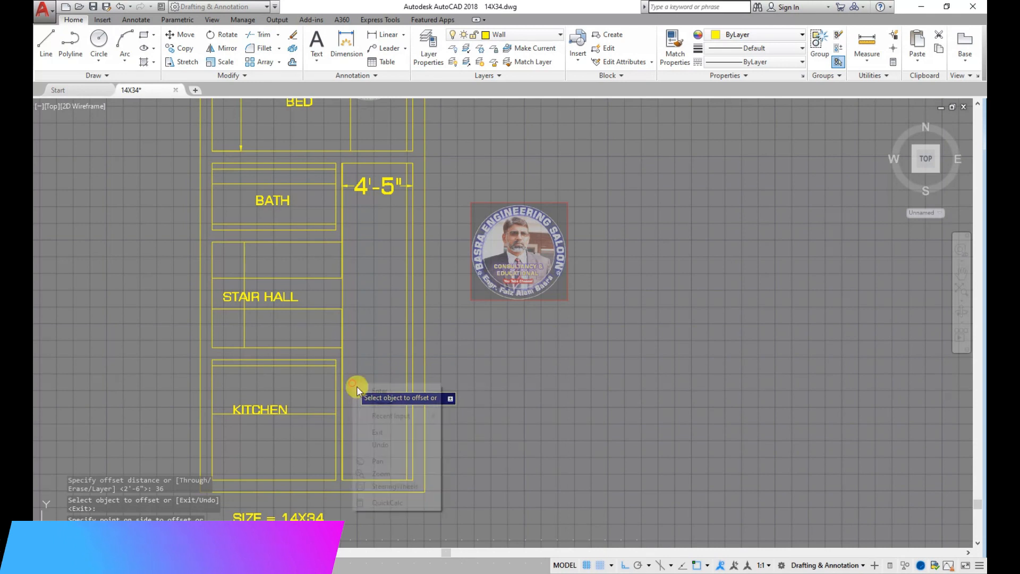
{"action": "scroll", "coordinate": [356, 486], "scroll_direction": "up", "scroll_amount": 2}
{"action": "left_click", "coordinate": [361, 478]}
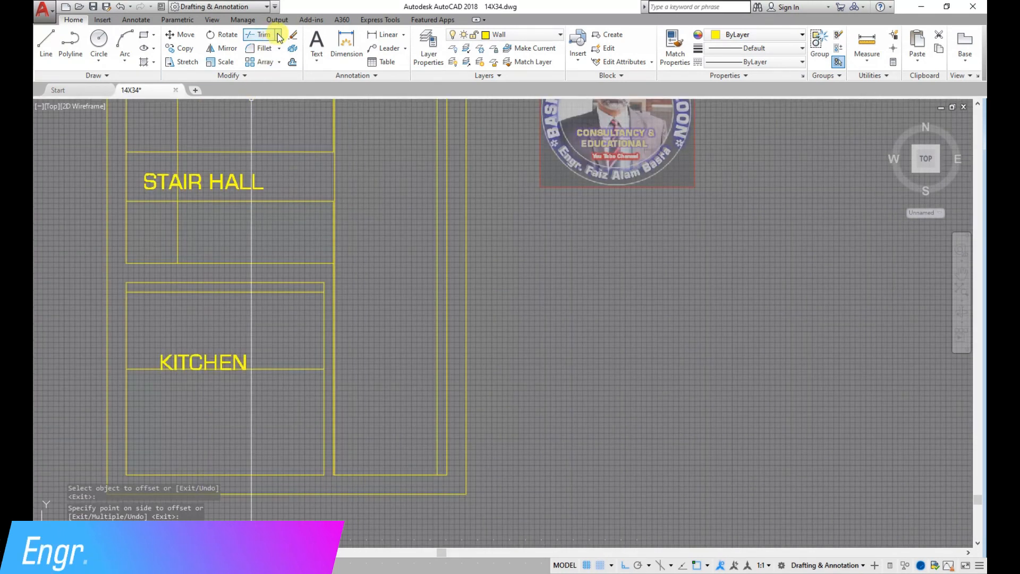
Extend the passage's side lines to the outer wall below and the kitchen's door lines to the passage wall
{"action": "left_click", "coordinate": [254, 78]}
{"action": "scroll", "coordinate": [333, 329], "scroll_direction": "up", "scroll_amount": 4}
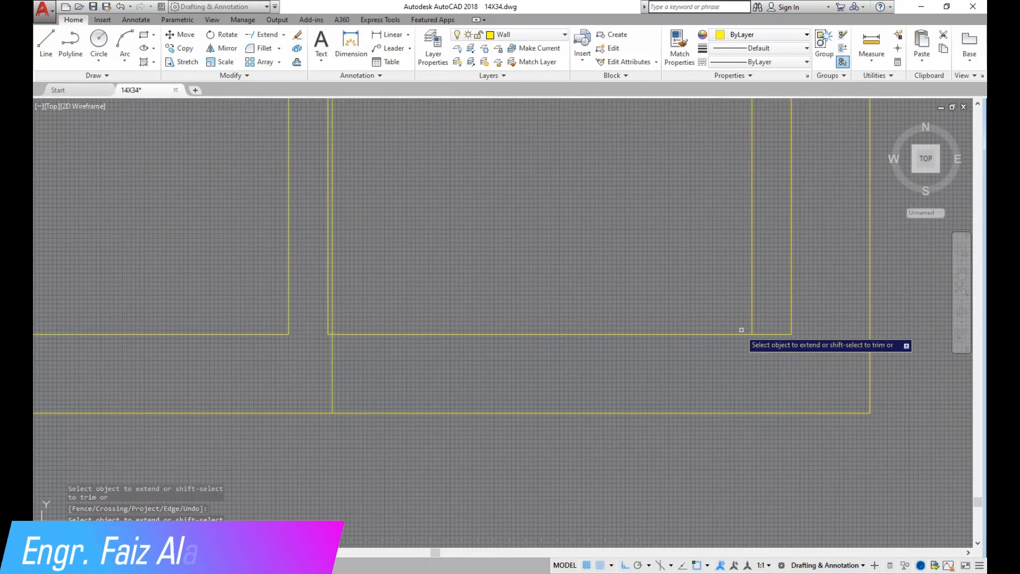
{"action": "scroll", "coordinate": [403, 458], "scroll_direction": "down", "scroll_amount": 3}
{"action": "left_click", "coordinate": [351, 346]}
{"action": "left_click", "coordinate": [337, 241]}
Extend the bath's two inner lines to the passage wall and the bedroom's door lines to the passage's upper wall line
{"action": "scroll", "coordinate": [345, 424], "scroll_direction": "down", "scroll_amount": 2}
{"action": "scroll", "coordinate": [324, 245], "scroll_direction": "up", "scroll_amount": 3}
{"action": "left_click", "coordinate": [424, 381]}
{"action": "left_click", "coordinate": [396, 264]}
{"action": "left_click", "coordinate": [623, 158]}
{"action": "left_click", "coordinate": [433, 141]}
{"action": "right_click", "coordinate": [506, 163]}
{"action": "left_click", "coordinate": [523, 173]}
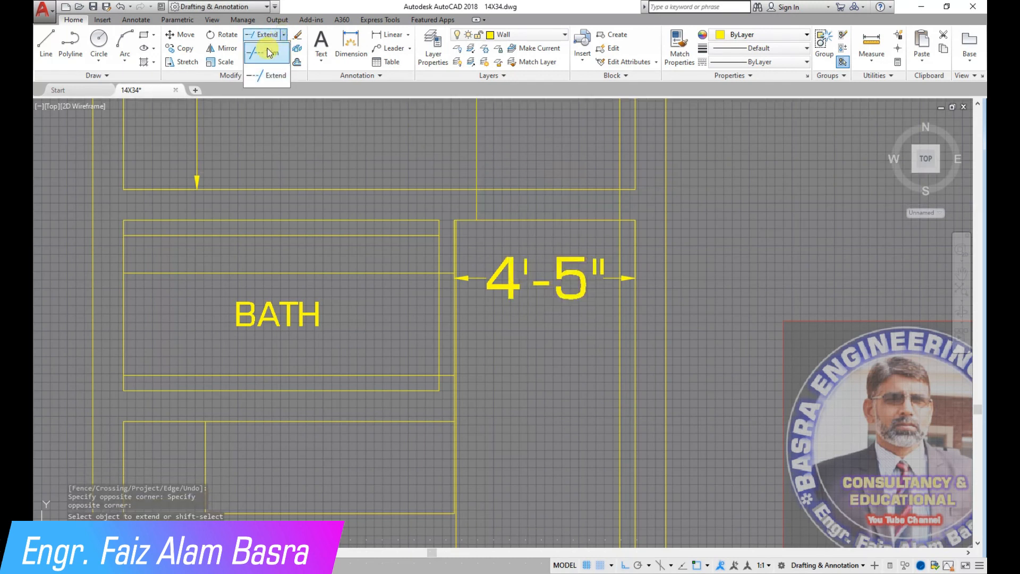
Trim the wall between bedroom and passage to open the bedroom doorway, including the leftover door lines inside the bedroom
{"action": "left_click", "coordinate": [270, 52]}
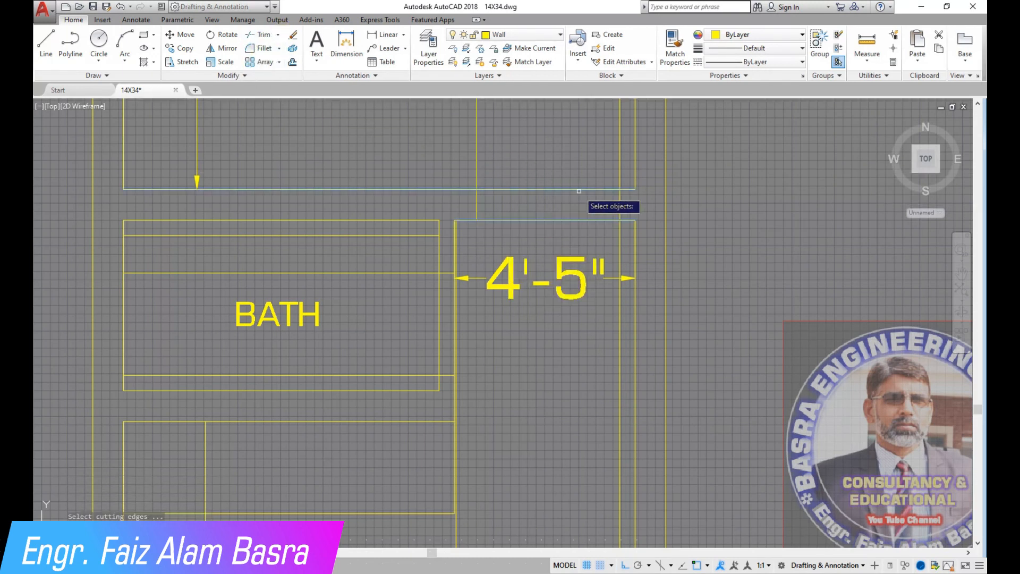
{"action": "right_click", "coordinate": [351, 160]}
{"action": "left_click", "coordinate": [538, 232]}
{"action": "left_click", "coordinate": [533, 143]}
{"action": "left_click", "coordinate": [631, 163]}
{"action": "left_click", "coordinate": [430, 119]}
Trim the outer wall below the passage to open the entrance, including the leftover jamb lines inside the passage
{"action": "scroll", "coordinate": [629, 248], "scroll_direction": "down", "scroll_amount": 5}
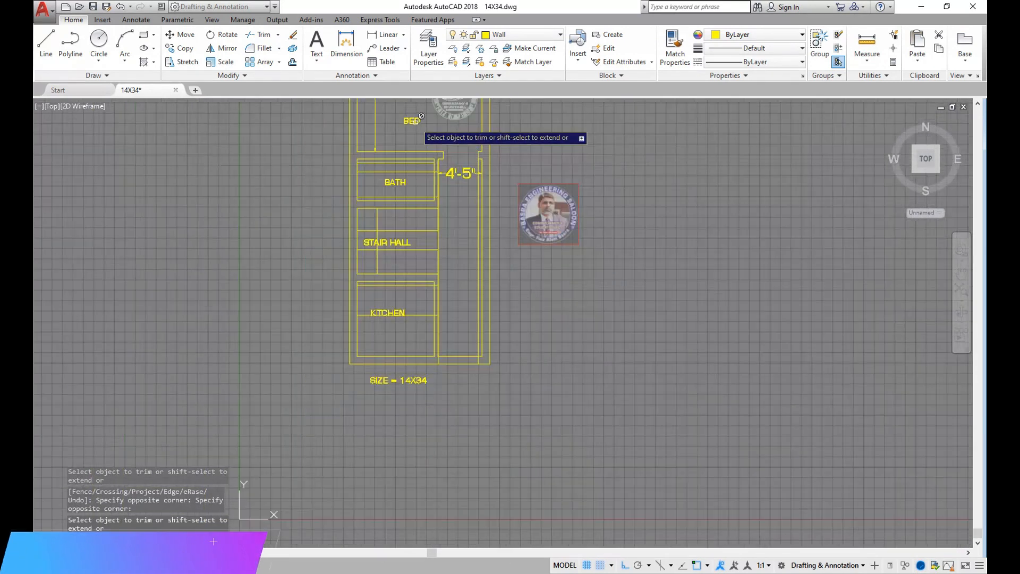
{"action": "scroll", "coordinate": [478, 296], "scroll_direction": "up", "scroll_amount": 10}
{"action": "left_click", "coordinate": [764, 303]}
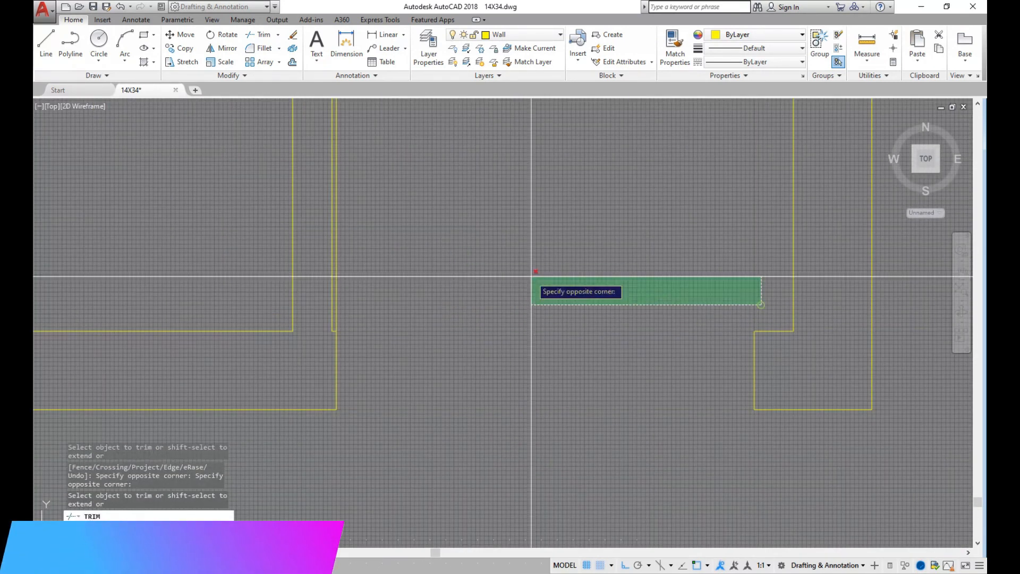
{"action": "left_click", "coordinate": [336, 239]}
{"action": "scroll", "coordinate": [462, 333], "scroll_direction": "down", "scroll_amount": 4}
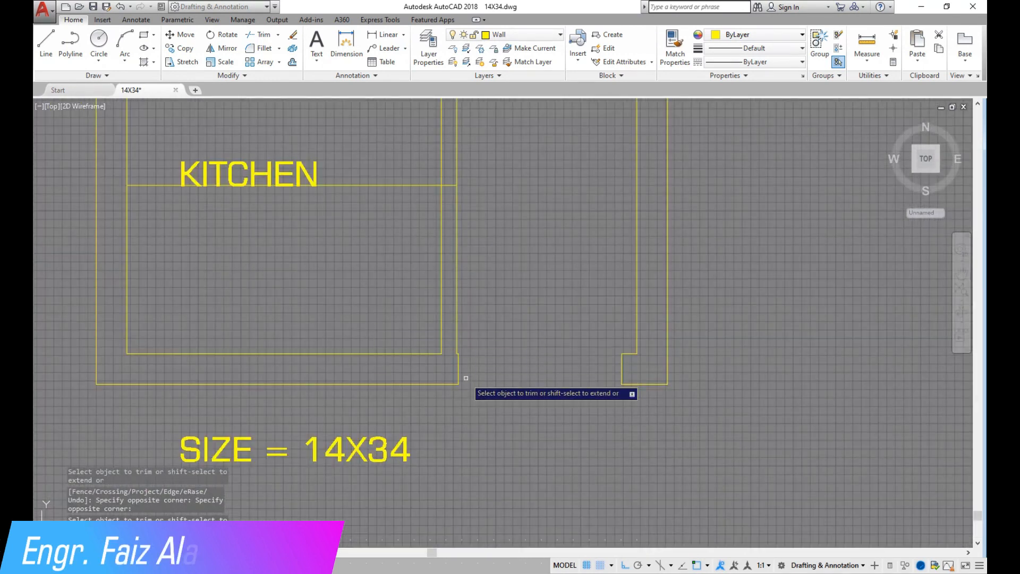
{"action": "right_click", "coordinate": [500, 329]}
{"action": "left_click", "coordinate": [526, 343]}
Add a linear dimension to the small wall jog on the kitchen side of the entrance
{"action": "scroll", "coordinate": [564, 353], "scroll_direction": "down", "scroll_amount": 2}
{"action": "scroll", "coordinate": [491, 356], "scroll_direction": "up", "scroll_amount": 10}
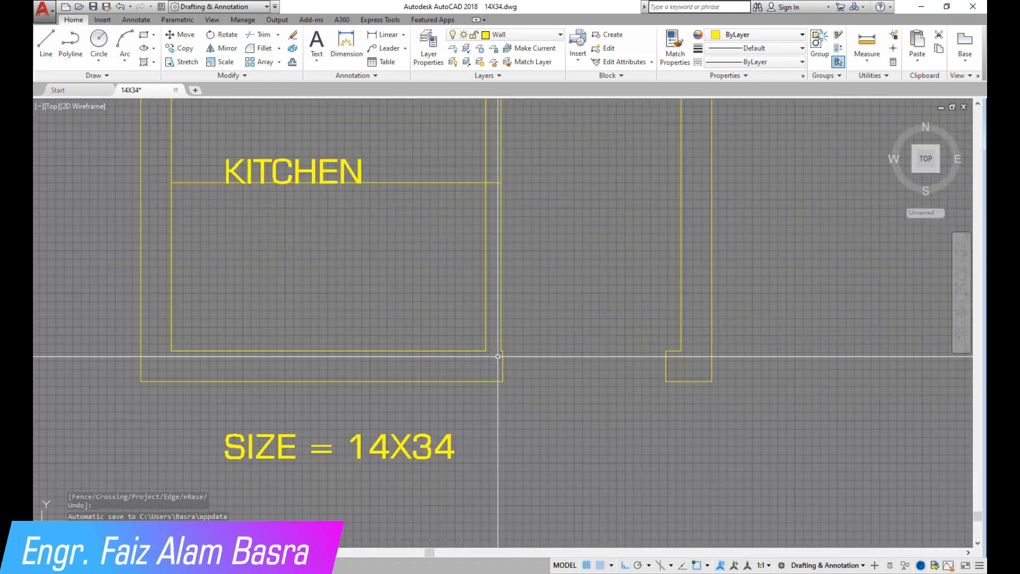
{"action": "scroll", "coordinate": [467, 359], "scroll_direction": "down", "scroll_amount": 4}
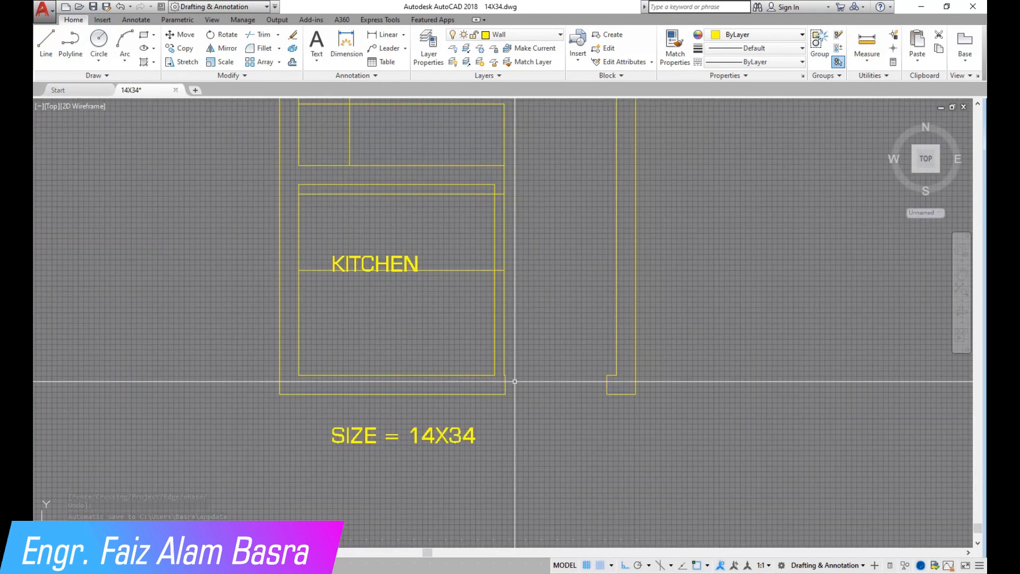
{"action": "scroll", "coordinate": [507, 370], "scroll_direction": "up", "scroll_amount": 5}
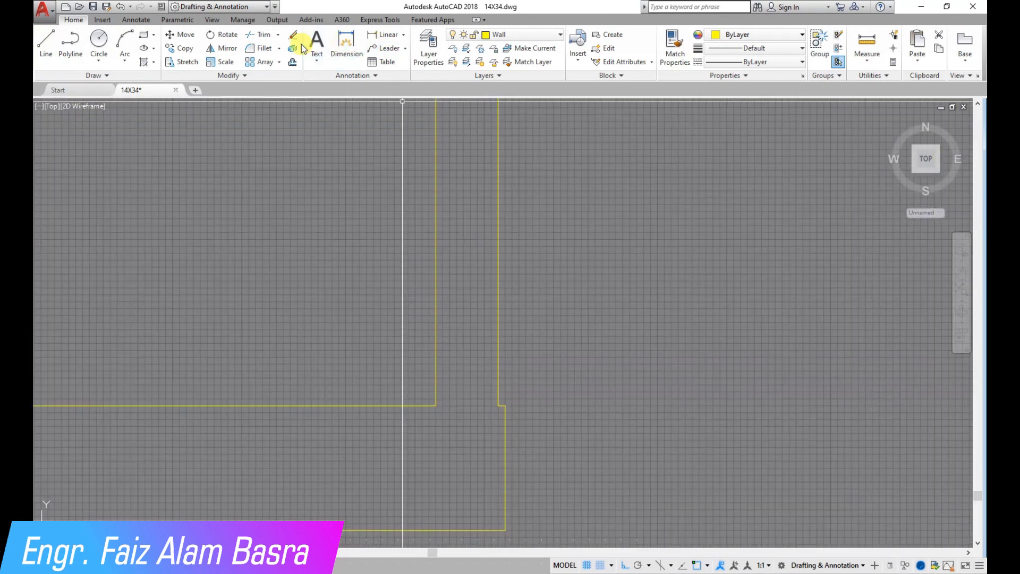
{"action": "left_click", "coordinate": [384, 35]}
{"action": "key", "text": "Return"}
{"action": "scroll", "coordinate": [485, 425], "scroll_direction": "up", "scroll_amount": 8}
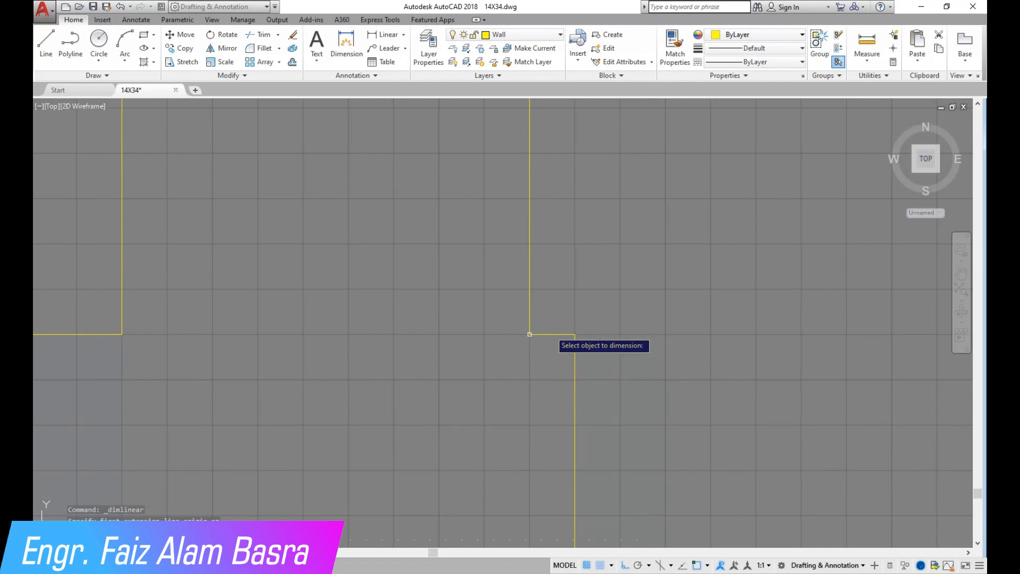
{"action": "key", "text": "Escape"}
{"action": "key", "text": "Return"}
{"action": "left_click", "coordinate": [575, 334]}
{"action": "left_click", "coordinate": [579, 336]}
{"action": "scroll", "coordinate": [579, 337], "scroll_direction": "down", "scroll_amount": 8}
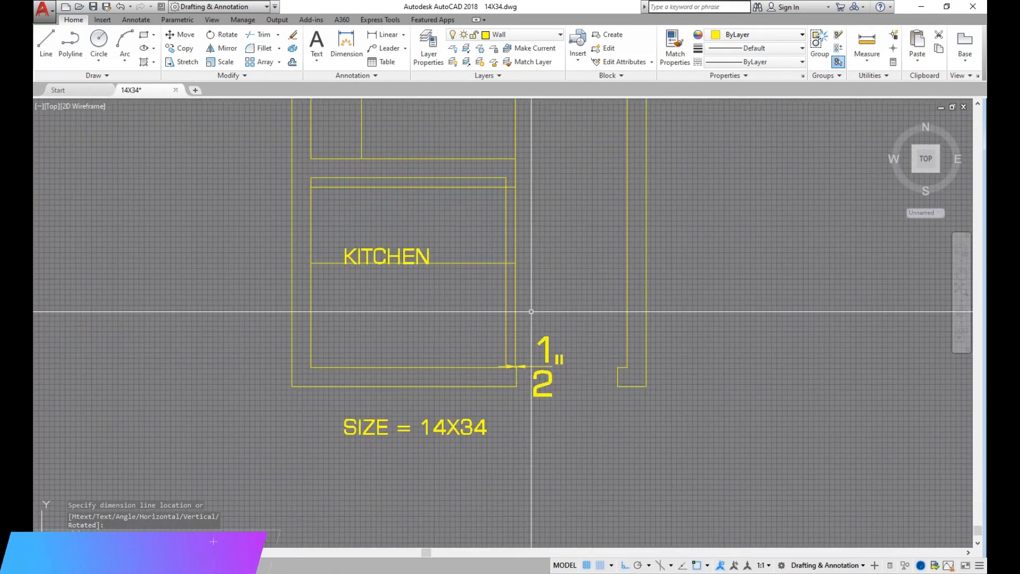
Stretch the passage-side walls of the kitchen and lower stair hall, including the entrance jamb, 4" away from the passage
{"action": "scroll", "coordinate": [501, 176], "scroll_direction": "up", "scroll_amount": 6}
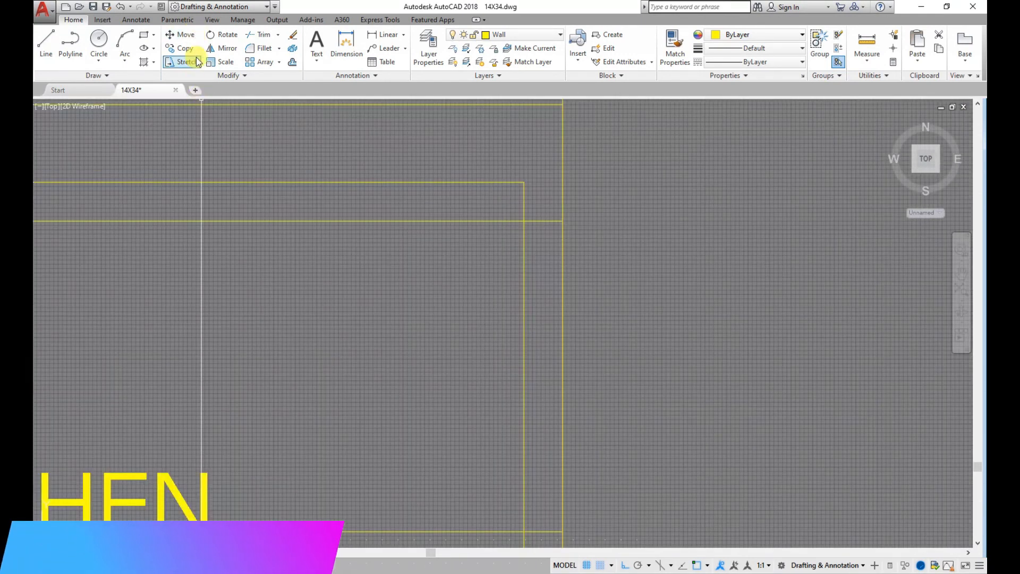
{"action": "scroll", "coordinate": [357, 155], "scroll_direction": "down", "scroll_amount": 4}
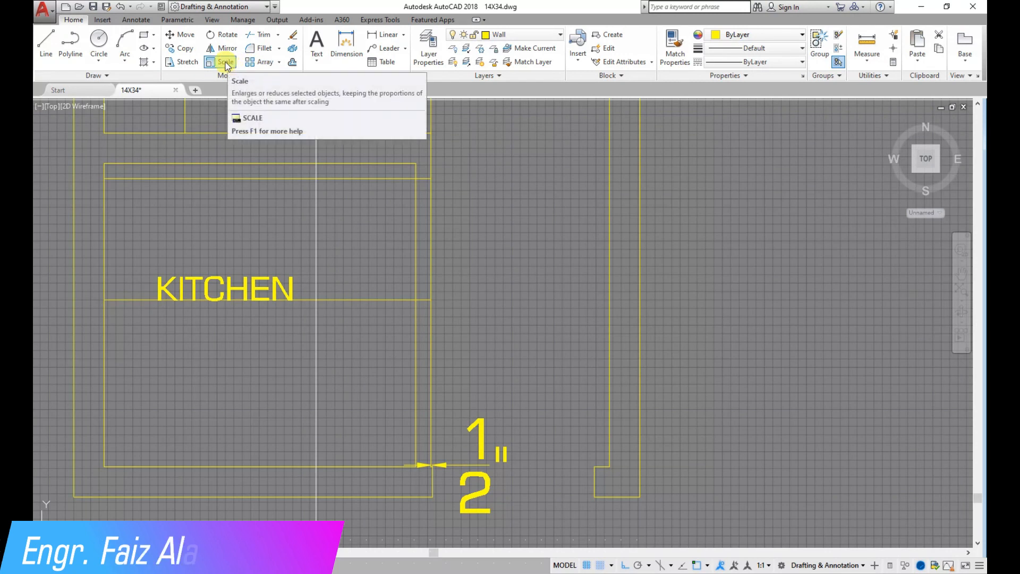
{"action": "left_click", "coordinate": [187, 62]}
{"action": "scroll", "coordinate": [482, 398], "scroll_direction": "down", "scroll_amount": 2}
{"action": "left_click", "coordinate": [511, 472]}
{"action": "left_click", "coordinate": [422, 170]}
{"action": "key", "text": "Return"}
{"action": "left_click", "coordinate": [518, 241]}
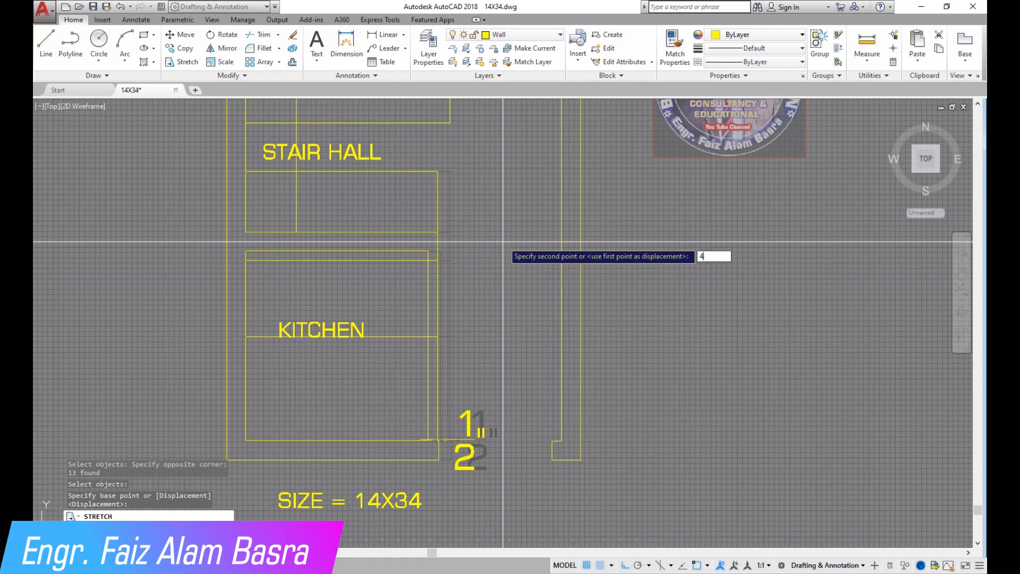
{"action": "key", "text": "Return"}
Delete the dimension at the entrance's wall jog
{"action": "scroll", "coordinate": [463, 469], "scroll_direction": "up", "scroll_amount": 8}
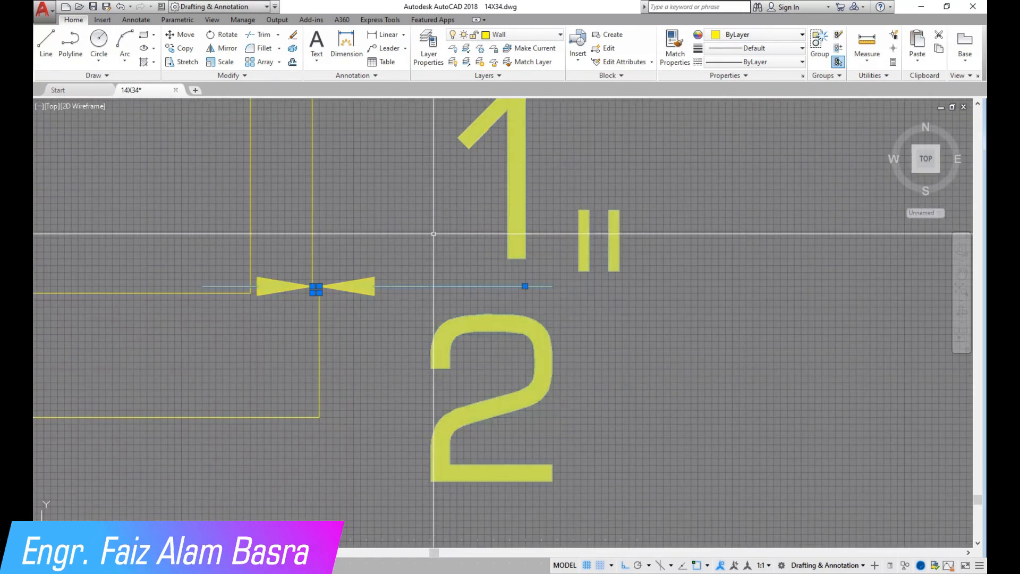
{"action": "key", "text": "Delete"}
{"action": "scroll", "coordinate": [303, 314], "scroll_direction": "down", "scroll_amount": 4}
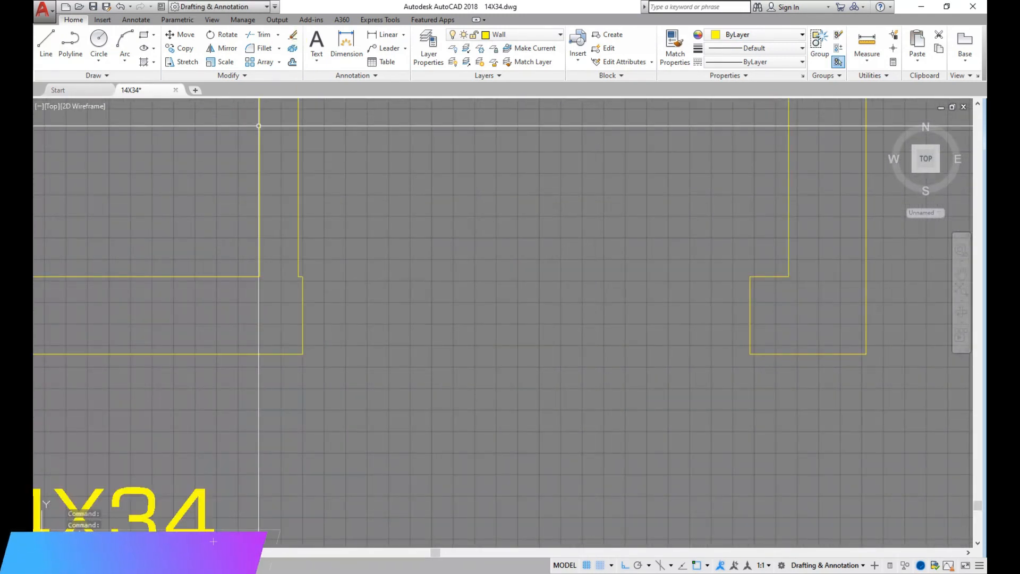
Offset the entrance jamb line at the outer side wall 48" toward the kitchen-side jamb
{"action": "left_click", "coordinate": [293, 63]}
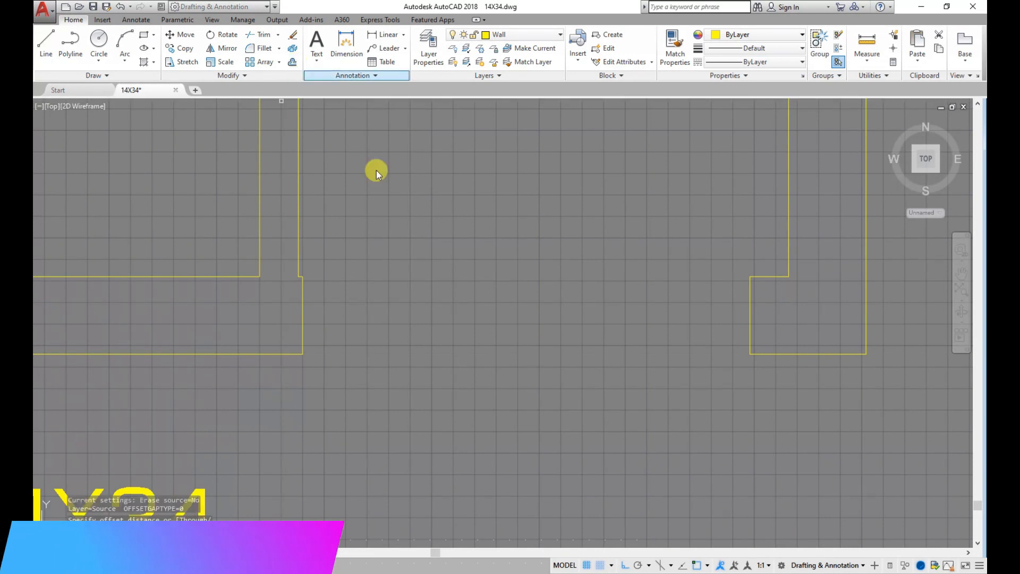
{"action": "left_click", "coordinate": [749, 320]}
{"action": "left_click", "coordinate": [640, 318]}
{"action": "right_click", "coordinate": [487, 313]}
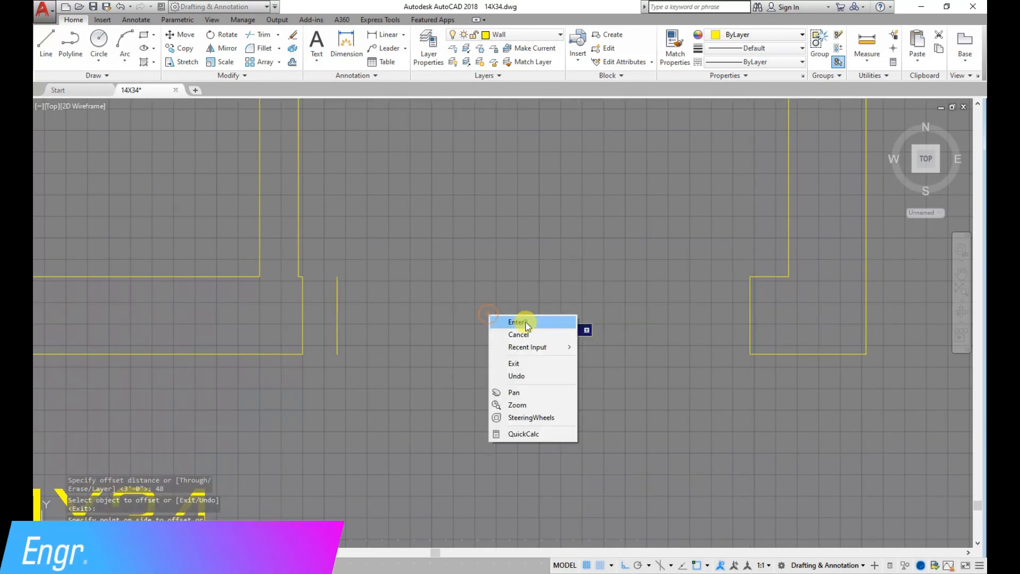
{"action": "left_click", "coordinate": [524, 322]}
Stretch the kitchen-side entrance jamb onto the offset line and erase the duplicate line
{"action": "scroll", "coordinate": [325, 323], "scroll_direction": "up", "scroll_amount": 2}
{"action": "left_click", "coordinate": [204, 60]}
{"action": "left_click", "coordinate": [314, 443]}
{"action": "left_click", "coordinate": [280, 209]}
{"action": "right_click", "coordinate": [265, 198]}
{"action": "left_click", "coordinate": [268, 204]}
{"action": "left_click", "coordinate": [355, 204]}
{"action": "scroll", "coordinate": [396, 249], "scroll_direction": "down", "scroll_amount": 2}
{"action": "scroll", "coordinate": [379, 249], "scroll_direction": "up", "scroll_amount": 1}
{"action": "left_click", "coordinate": [387, 253]}
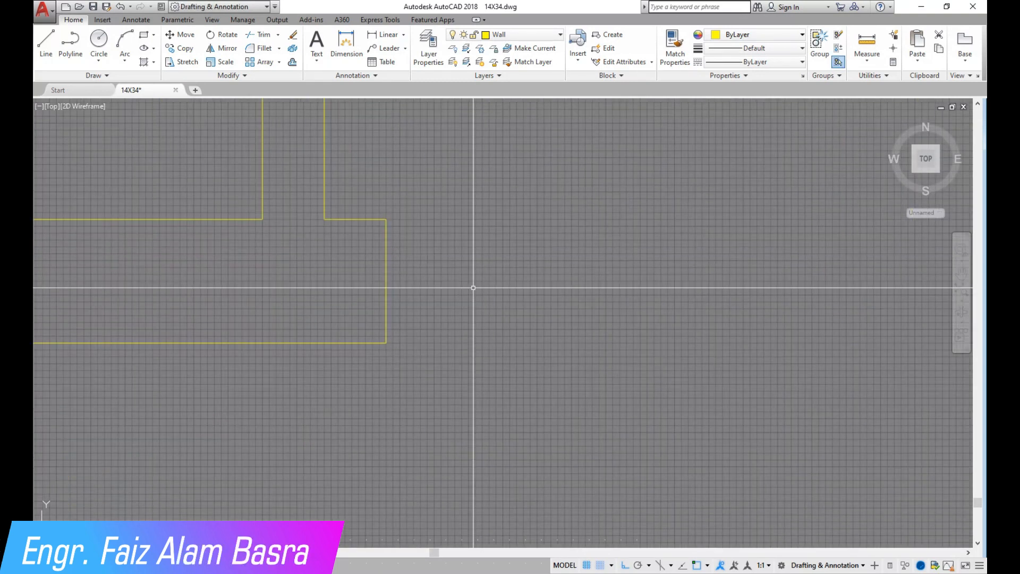
Trim both lines of the wall between kitchen and passage between the two door lines to open the kitchen doorway
{"action": "scroll", "coordinate": [438, 299], "scroll_direction": "down", "scroll_amount": 8}
{"action": "scroll", "coordinate": [476, 386], "scroll_direction": "down", "scroll_amount": 2}
{"action": "scroll", "coordinate": [409, 205], "scroll_direction": "up", "scroll_amount": 4}
{"action": "scroll", "coordinate": [465, 390], "scroll_direction": "down", "scroll_amount": 2}
{"action": "scroll", "coordinate": [467, 347], "scroll_direction": "up", "scroll_amount": 2}
{"action": "left_click", "coordinate": [419, 365]}
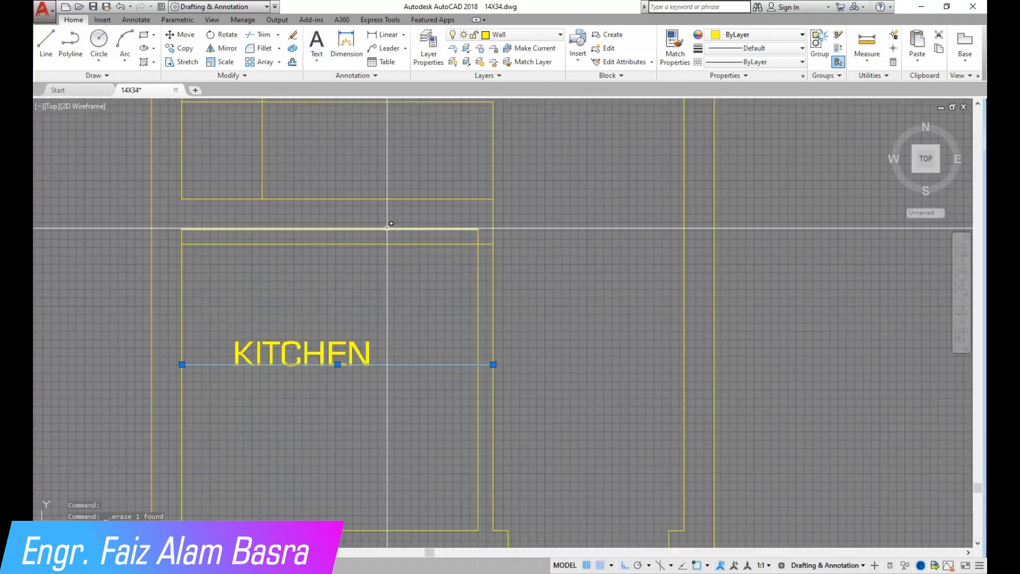
{"action": "left_click", "coordinate": [256, 35]}
{"action": "key", "text": "Return"}
{"action": "left_click", "coordinate": [526, 326]}
{"action": "left_click", "coordinate": [448, 292]}
Trim the upper door line inside the kitchen and the part of the lower door line beside the doorway
{"action": "left_click", "coordinate": [466, 383]}
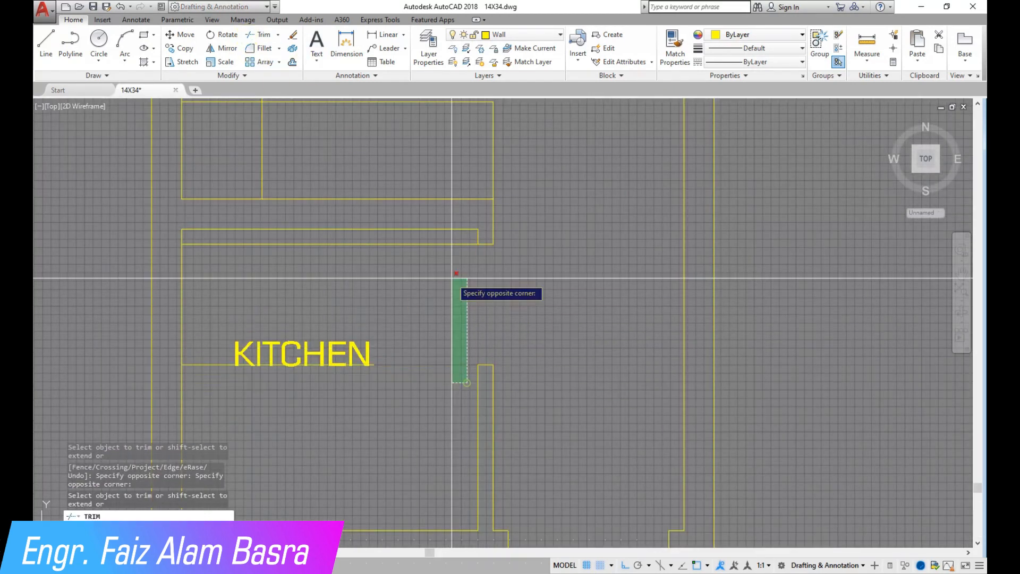
{"action": "left_click", "coordinate": [468, 346]}
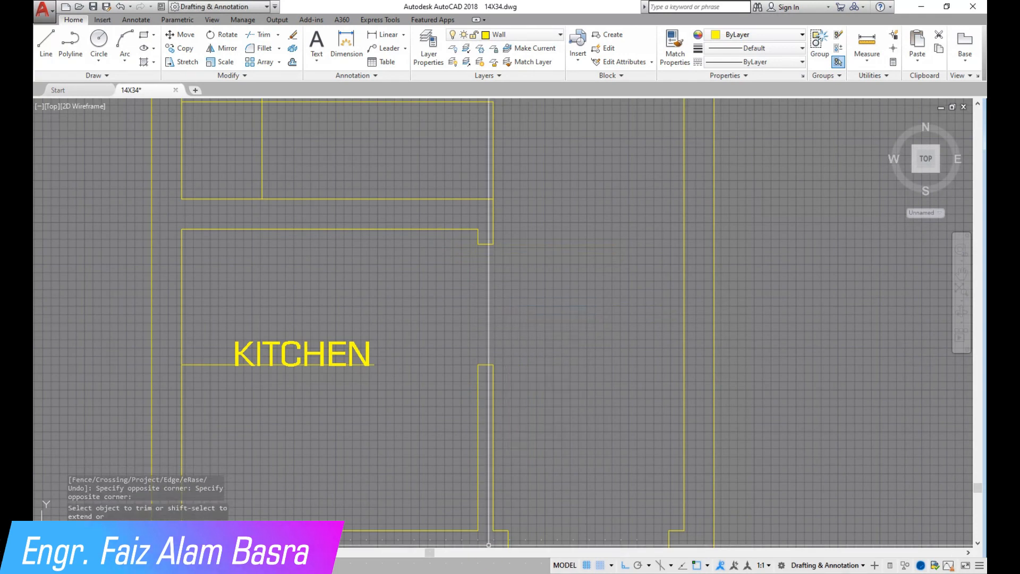
{"action": "mouse_move", "coordinate": [612, 545]}
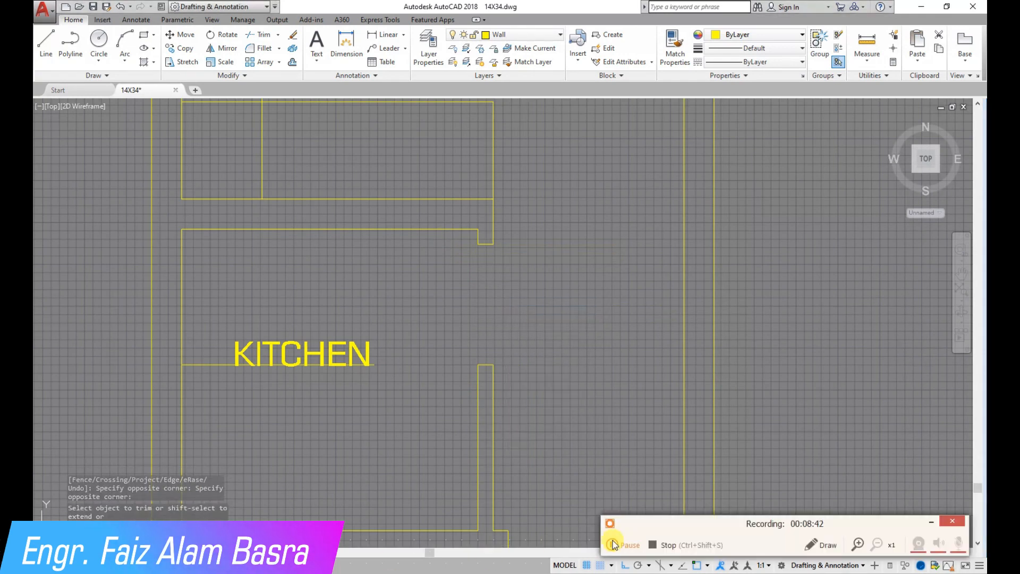
{"action": "left_click", "coordinate": [932, 523]}
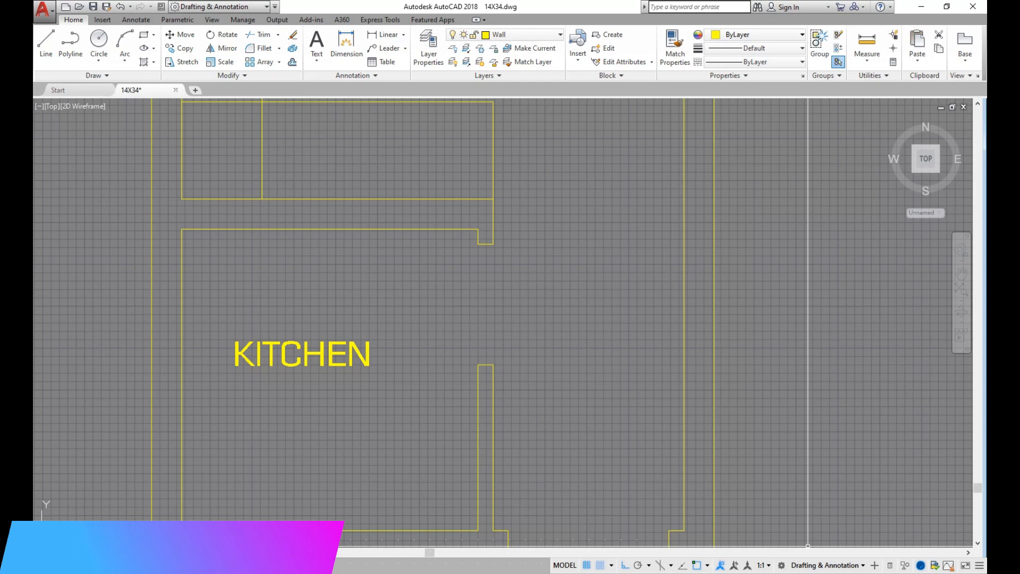
{"action": "mouse_move", "coordinate": [694, 557]}
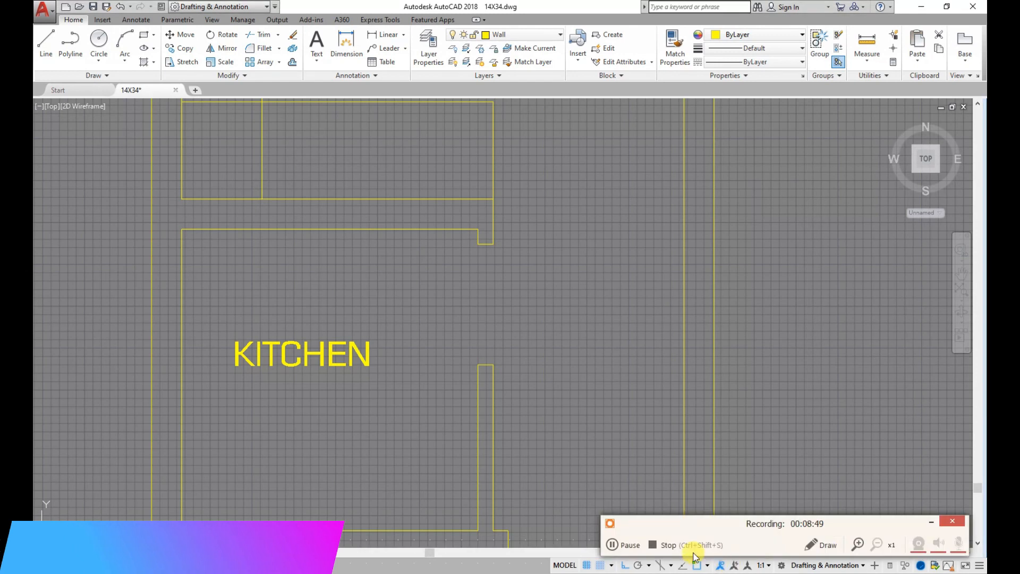
{"action": "left_click", "coordinate": [930, 524]}
{"action": "left_click", "coordinate": [415, 10]}
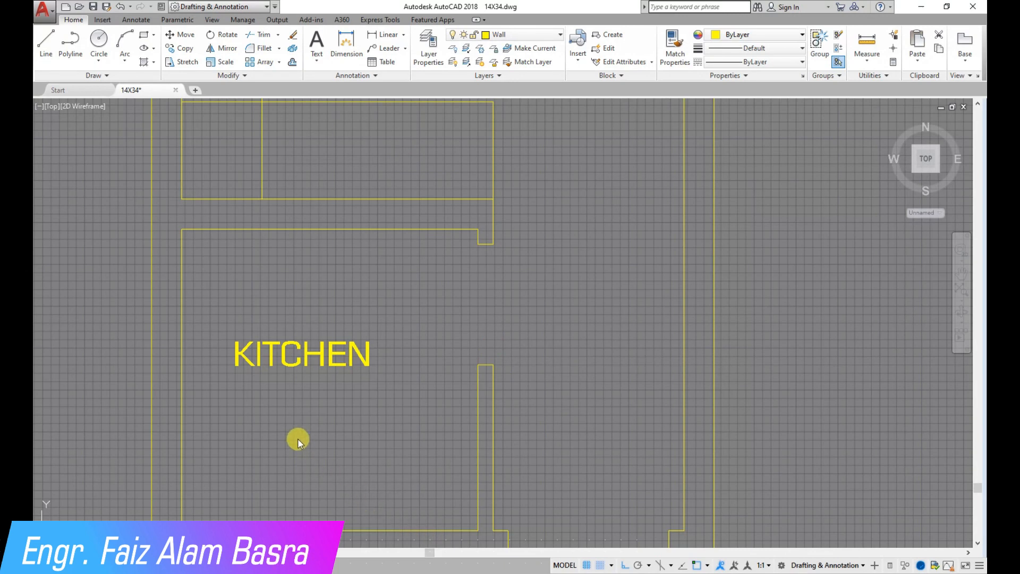
Erase the 12' dimension in the bedroom and the 4 1/2" dimension beside the bedroom doorway
{"action": "scroll", "coordinate": [325, 439], "scroll_direction": "down", "scroll_amount": 2}
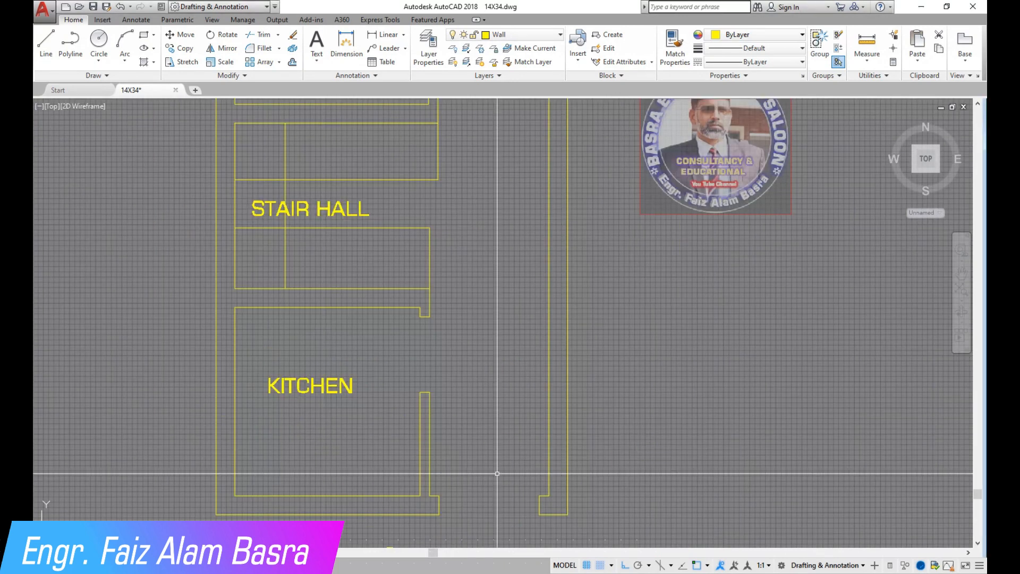
{"action": "scroll", "coordinate": [325, 414], "scroll_direction": "down", "scroll_amount": 3}
{"action": "scroll", "coordinate": [332, 271], "scroll_direction": "up", "scroll_amount": 3}
{"action": "left_click", "coordinate": [304, 271]}
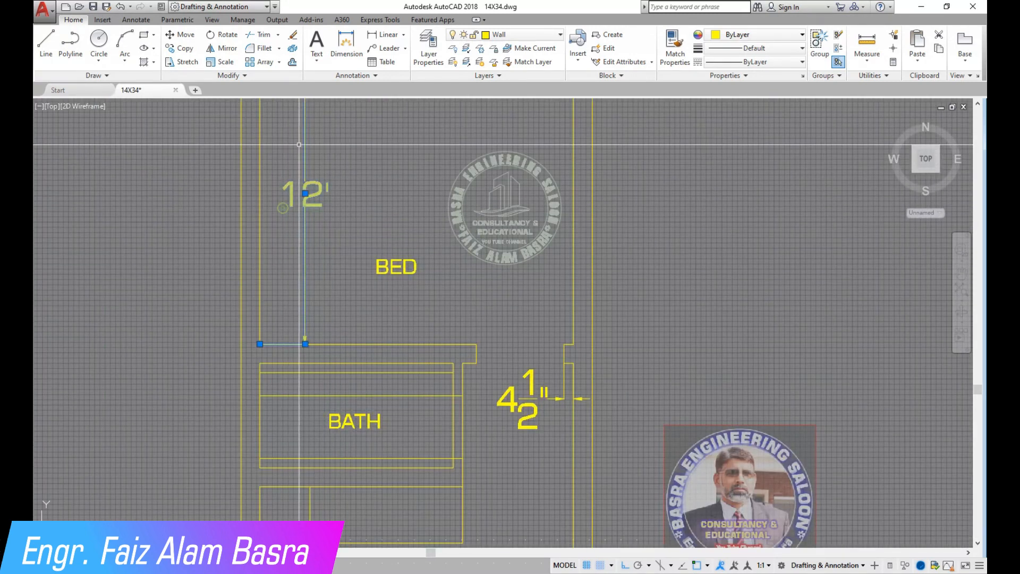
{"action": "left_click", "coordinate": [293, 35]}
{"action": "left_click", "coordinate": [531, 399]}
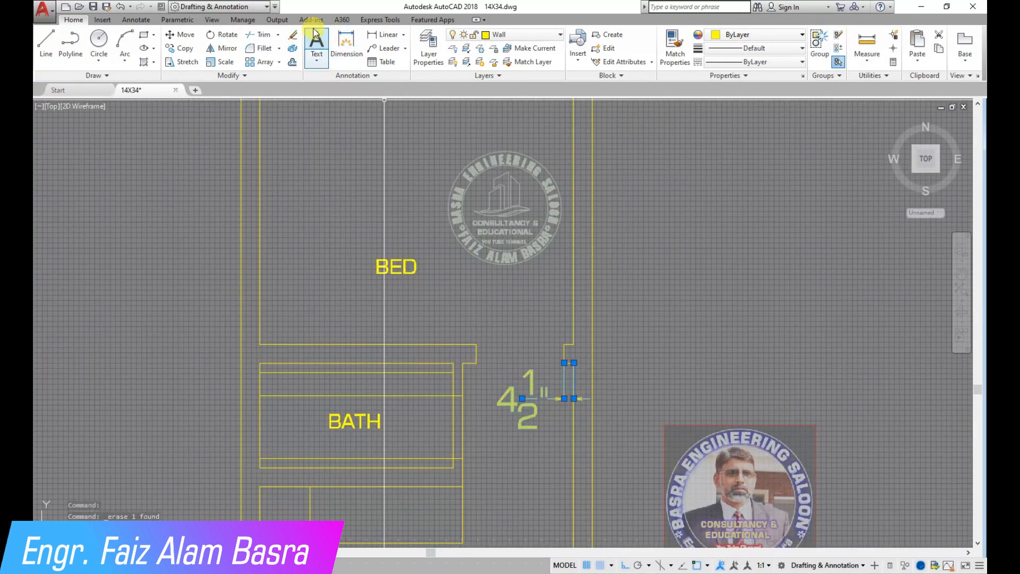
Trim the bath's passage-side wall and door lines to open the bath doorway, and erase the leftover line just below the bath's upper wall
{"action": "scroll", "coordinate": [451, 424], "scroll_direction": "up", "scroll_amount": 2}
{"action": "key", "text": "Return"}
{"action": "left_click", "coordinate": [503, 451]}
{"action": "left_click", "coordinate": [402, 404]}
{"action": "left_click", "coordinate": [436, 516]}
{"action": "left_click", "coordinate": [412, 314]}
{"action": "scroll", "coordinate": [498, 290], "scroll_direction": "down", "scroll_amount": 3}
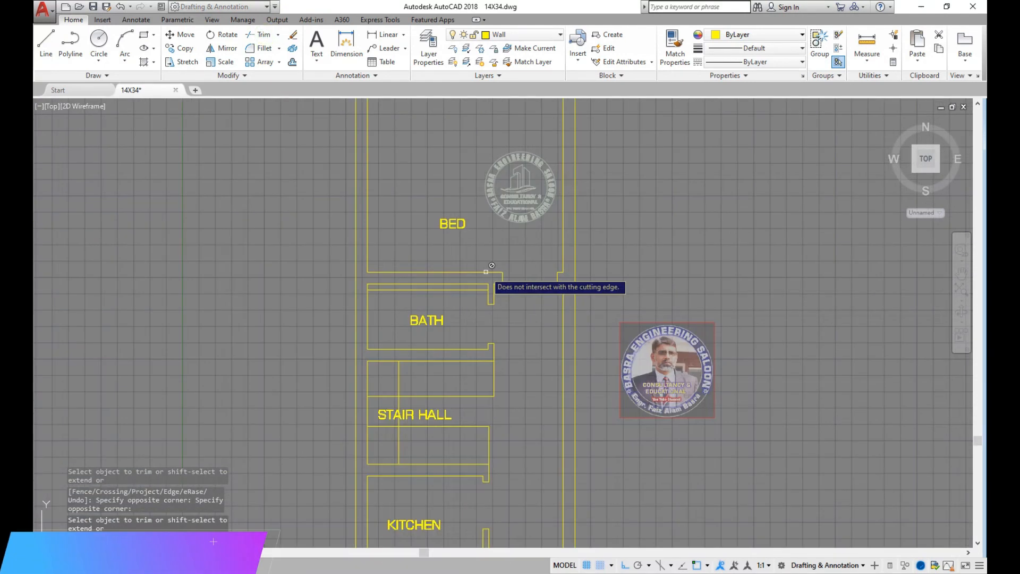
{"action": "scroll", "coordinate": [486, 272], "scroll_direction": "down", "scroll_amount": 1}
{"action": "scroll", "coordinate": [457, 342], "scroll_direction": "up", "scroll_amount": 3}
{"action": "right_click", "coordinate": [445, 197]}
{"action": "left_click", "coordinate": [468, 205]}
{"action": "left_click", "coordinate": [460, 127]}
{"action": "left_click", "coordinate": [294, 36]}
Draw a vertical line from the corner of the bath's passage-side wall up through the bedroom's lower wall into the bedroom
{"action": "scroll", "coordinate": [421, 279], "scroll_direction": "down", "scroll_amount": 3}
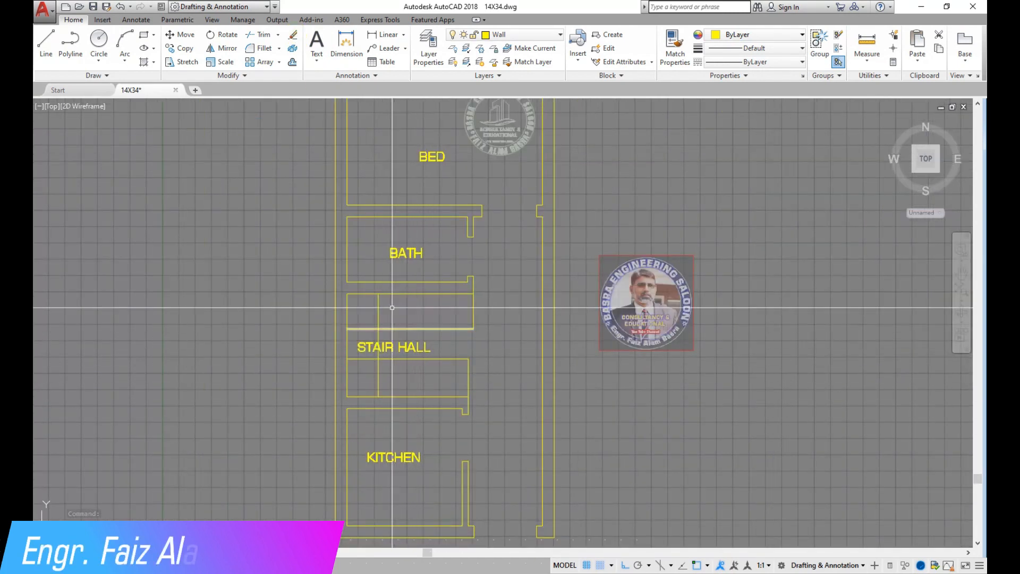
{"action": "scroll", "coordinate": [383, 275], "scroll_direction": "up", "scroll_amount": 2}
{"action": "scroll", "coordinate": [384, 275], "scroll_direction": "down", "scroll_amount": 2}
{"action": "scroll", "coordinate": [446, 175], "scroll_direction": "up", "scroll_amount": 3}
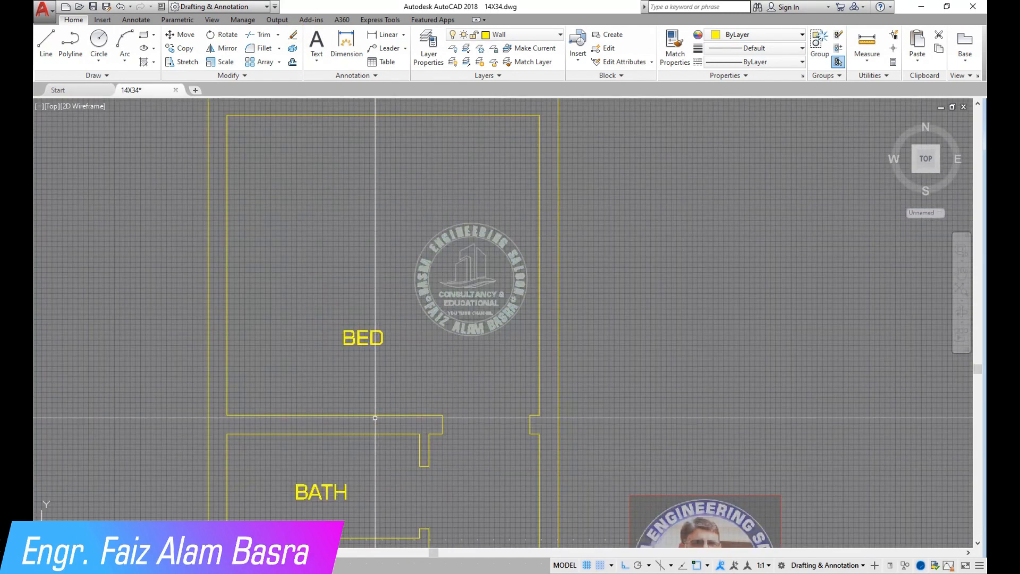
{"action": "scroll", "coordinate": [409, 425], "scroll_direction": "up", "scroll_amount": 2}
{"action": "left_click", "coordinate": [46, 42]}
{"action": "left_click", "coordinate": [462, 432]}
{"action": "left_click", "coordinate": [462, 307]}
{"action": "right_click", "coordinate": [462, 307]}
{"action": "left_click", "coordinate": [478, 312]}
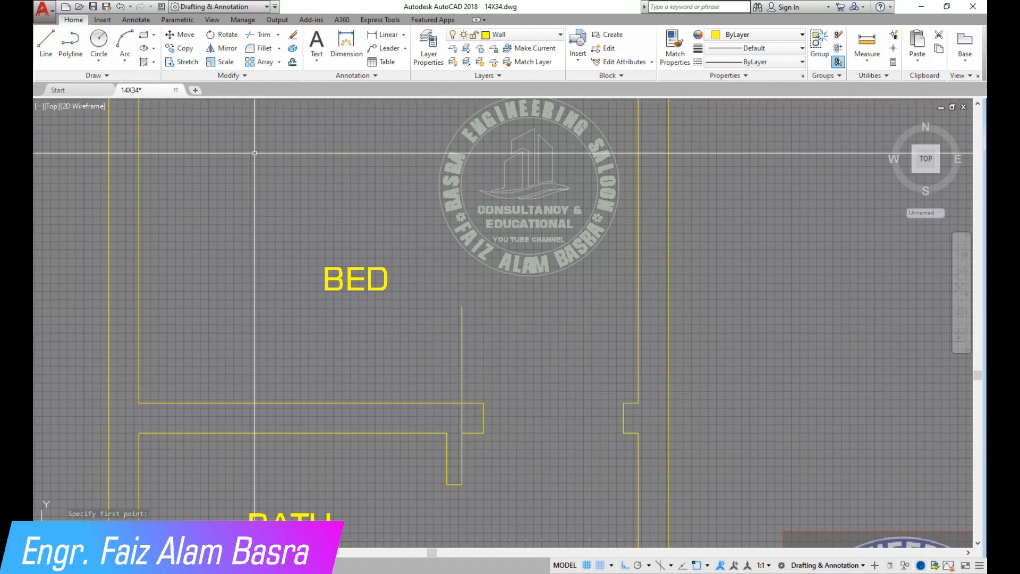
Offset the new vertical line 4.5" away from the passage to form the thin partition in the bedroom
{"action": "left_click", "coordinate": [292, 63]}
{"action": "type", "text": "4.5"}
{"action": "key", "text": "Return"}
{"action": "left_click", "coordinate": [462, 360]}
{"action": "left_click", "coordinate": [428, 357]}
{"action": "right_click", "coordinate": [480, 357]}
{"action": "left_click", "coordinate": [511, 360]}
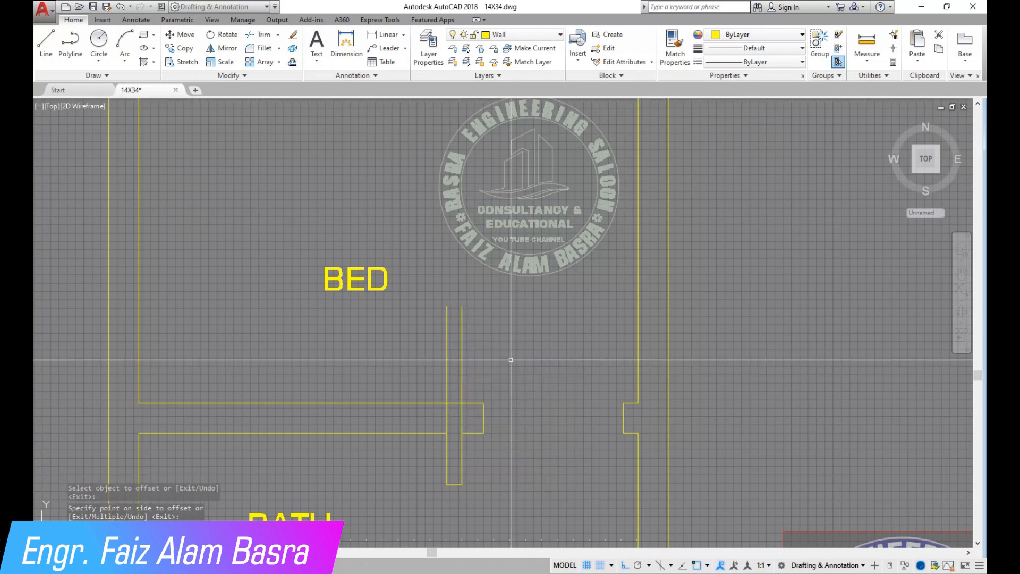
Try to offset the bedroom's lower wall line 24" up into the room
{"action": "key", "text": "Return"}
{"action": "key", "text": "Return"}
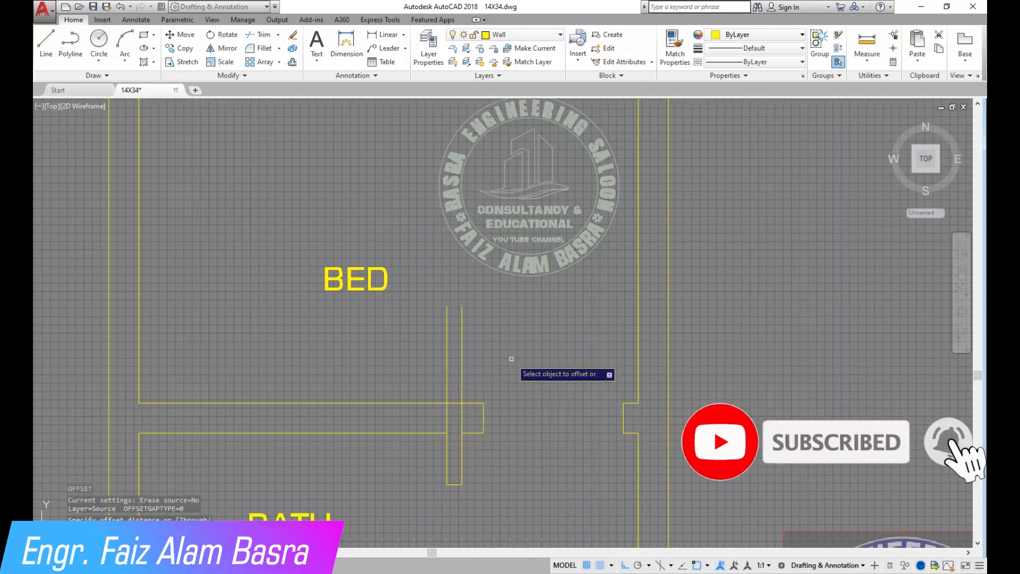
{"action": "type", "text": "24"}
{"action": "key", "text": "Return"}
{"action": "left_click", "coordinate": [436, 403]}
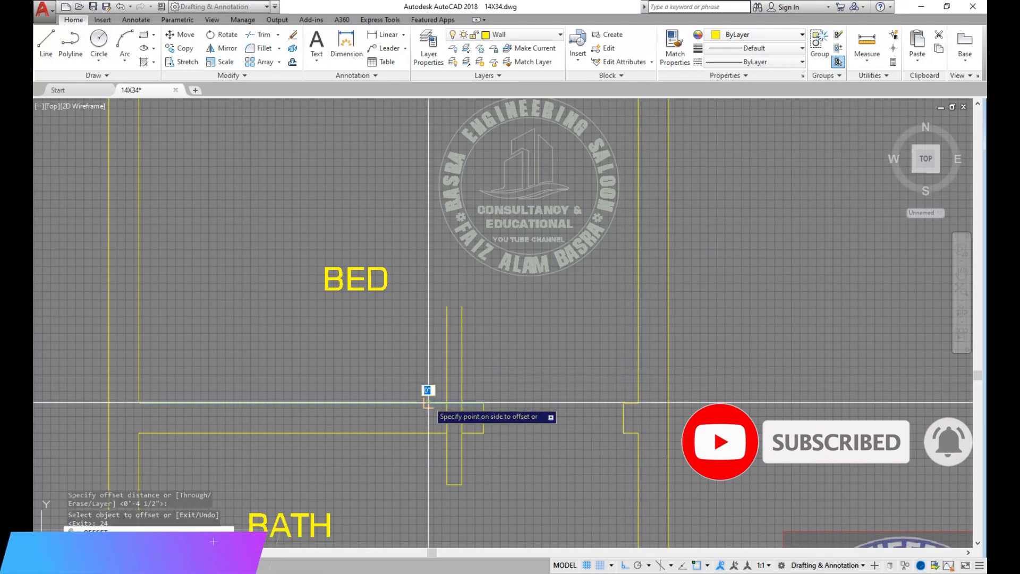
{"action": "key", "text": "Return"}
Offset the bedroom's lower wall line 24" up into the room and erase the mistaken copy close to the wall
{"action": "key", "text": "Return"}
{"action": "type", "text": "2"}
{"action": "left_click", "coordinate": [400, 402]}
{"action": "left_click", "coordinate": [383, 337]}
{"action": "key", "text": "Return"}
{"action": "left_click", "coordinate": [405, 388]}
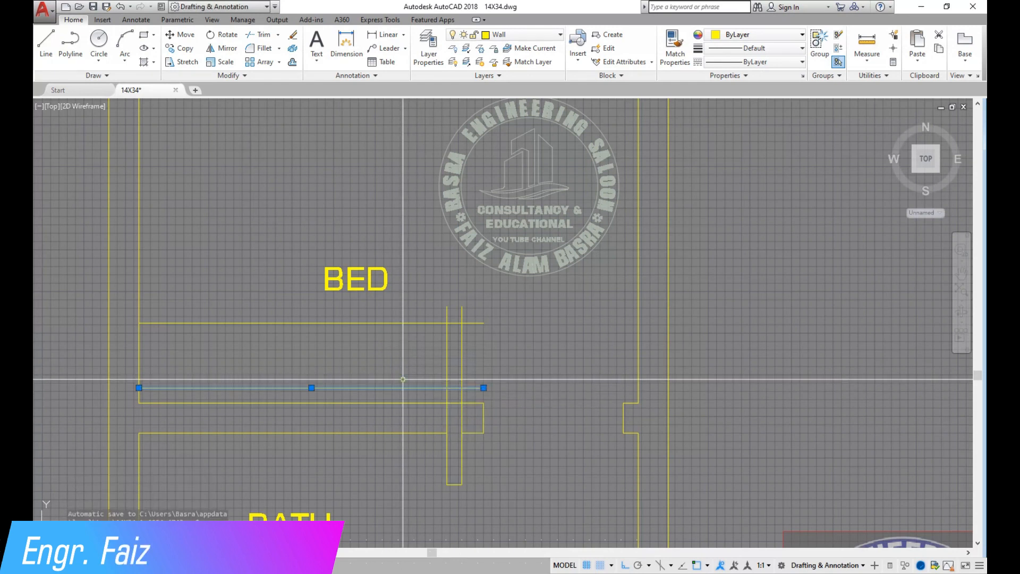
{"action": "left_click", "coordinate": [292, 34]}
Trim the projecting ends of the two partition lines and the 24" offset line at their crossing in the bedroom
{"action": "left_click", "coordinate": [263, 35]}
{"action": "key", "text": "Return"}
{"action": "scroll", "coordinate": [447, 298], "scroll_direction": "up", "scroll_amount": 3}
{"action": "left_click", "coordinate": [520, 355]}
{"action": "left_click", "coordinate": [433, 340]}
{"action": "left_click", "coordinate": [579, 423]}
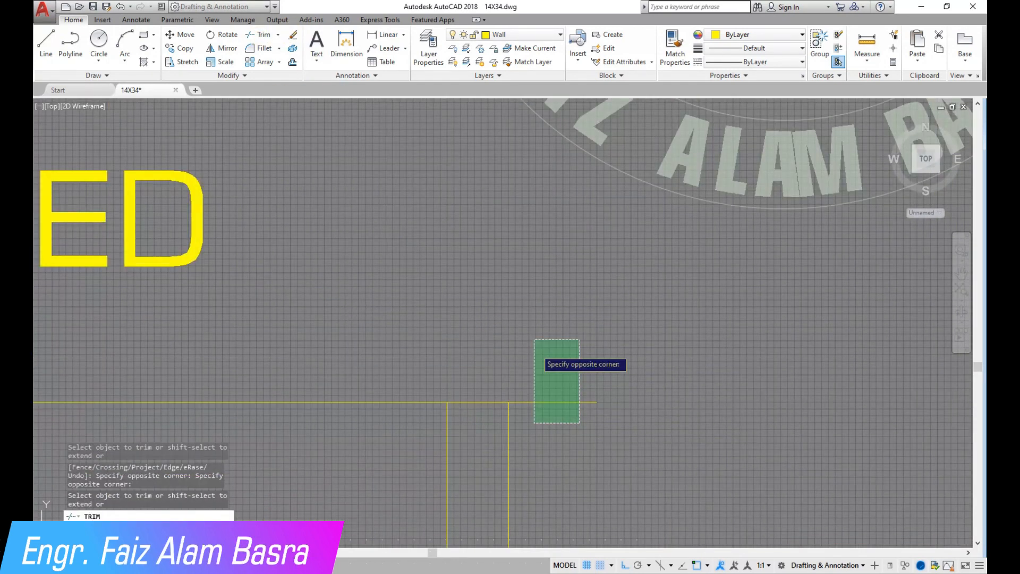
{"action": "scroll", "coordinate": [575, 394], "scroll_direction": "down", "scroll_amount": 3}
{"action": "scroll", "coordinate": [501, 365], "scroll_direction": "up", "scroll_amount": 3}
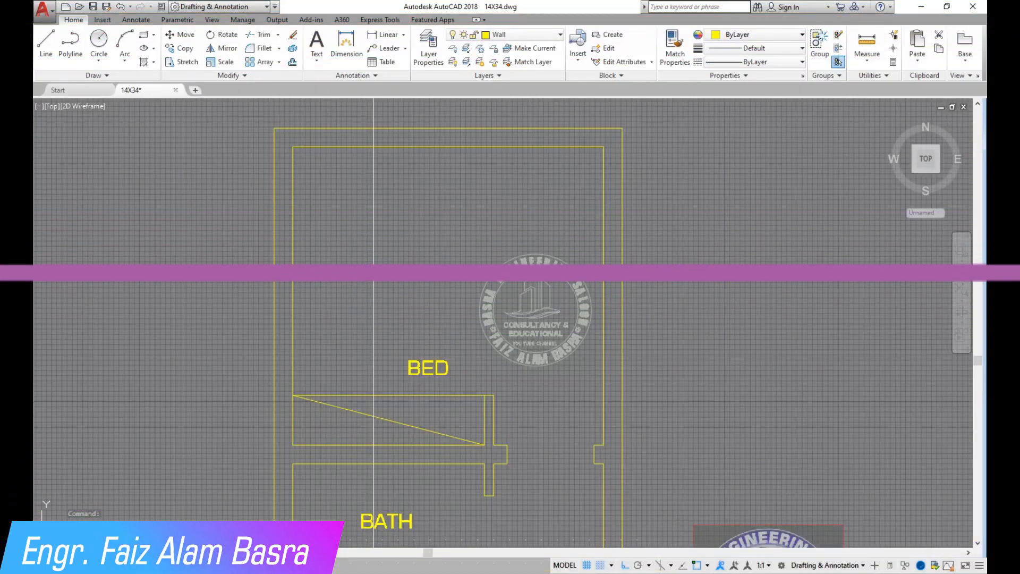
Offset the stair hall's inner outer-wall line 30" into the stair hall to mark the new landing edge
{"action": "scroll", "coordinate": [388, 265], "scroll_direction": "down", "scroll_amount": 3}
{"action": "scroll", "coordinate": [393, 473], "scroll_direction": "up", "scroll_amount": 3}
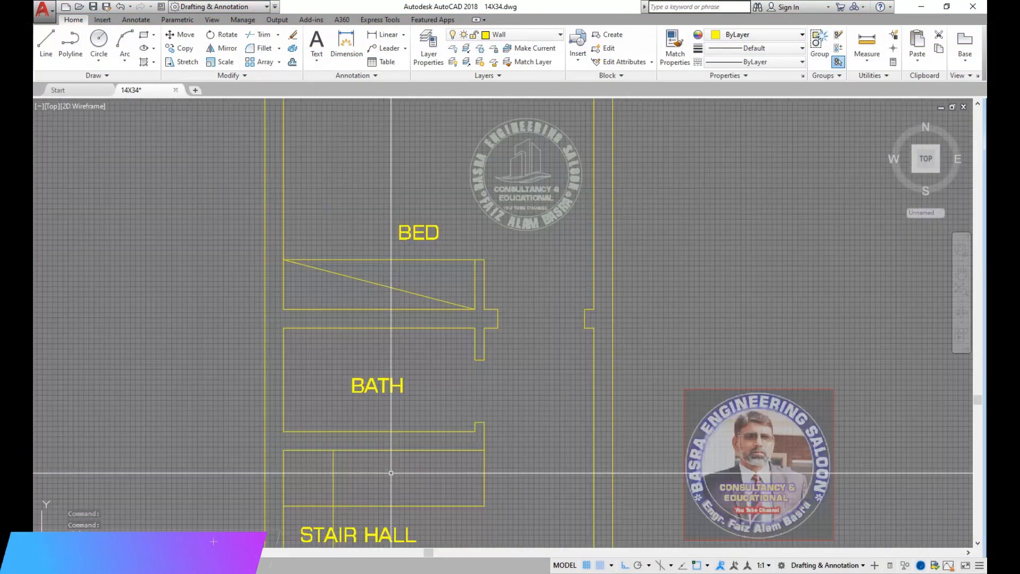
{"action": "scroll", "coordinate": [392, 472], "scroll_direction": "down", "scroll_amount": 3}
{"action": "scroll", "coordinate": [342, 288], "scroll_direction": "up", "scroll_amount": 6}
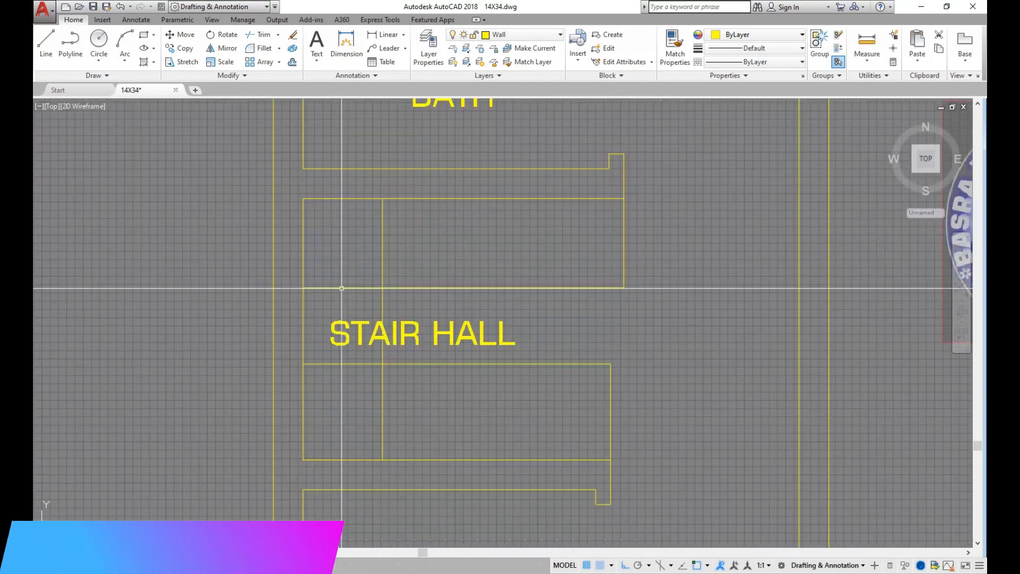
{"action": "scroll", "coordinate": [345, 281], "scroll_direction": "up", "scroll_amount": 2}
{"action": "scroll", "coordinate": [347, 276], "scroll_direction": "down", "scroll_amount": 4}
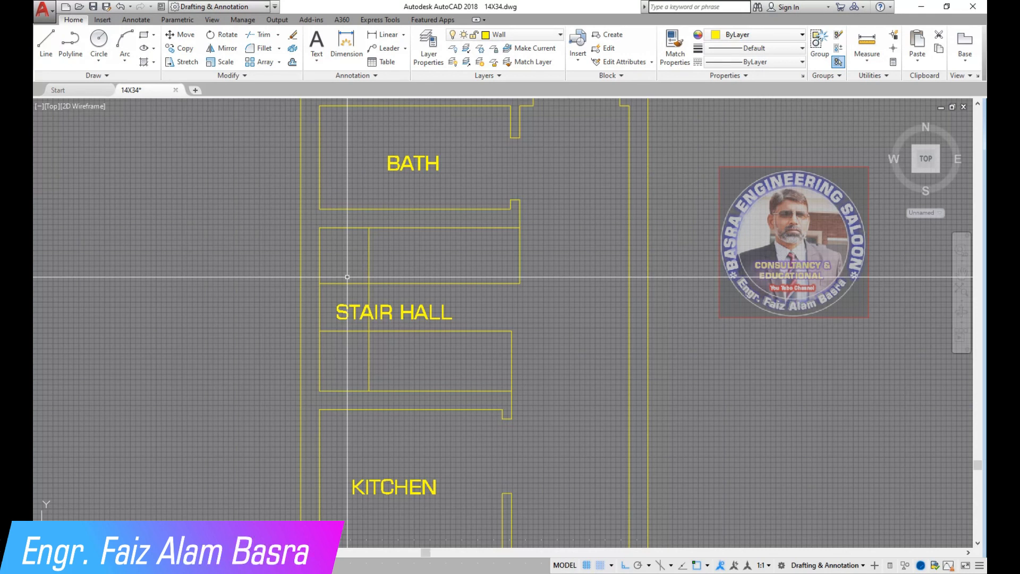
{"action": "scroll", "coordinate": [347, 276], "scroll_direction": "up", "scroll_amount": 3}
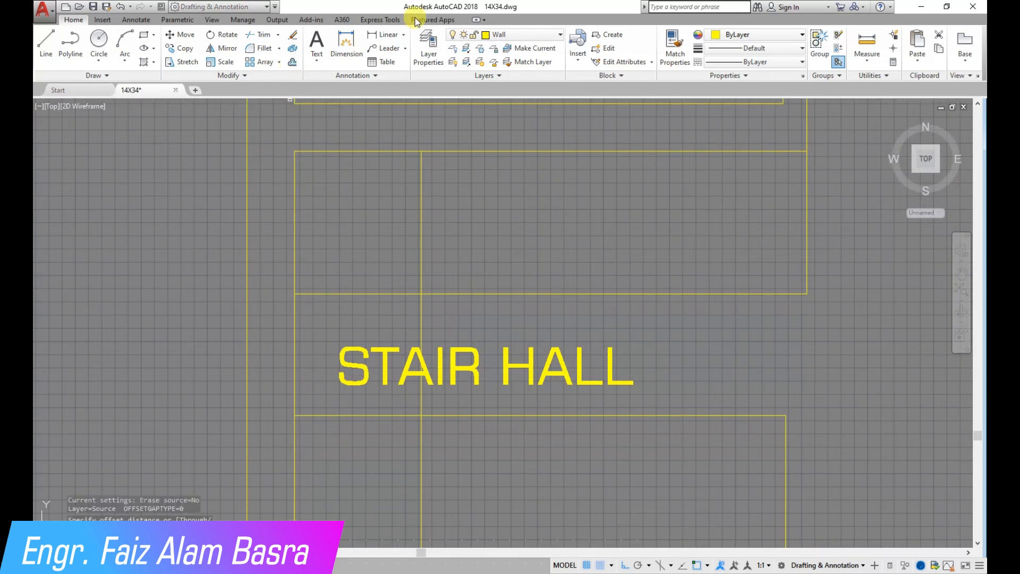
{"action": "left_click", "coordinate": [295, 331]}
{"action": "left_click", "coordinate": [422, 335]}
{"action": "right_click", "coordinate": [435, 328]}
{"action": "left_click", "coordinate": [452, 335]}
Erase the old vertical landing line between the outer wall and the new landing edge
{"action": "left_click", "coordinate": [421, 334]}
{"action": "left_click", "coordinate": [405, 319]}
{"action": "left_click", "coordinate": [367, 319]}
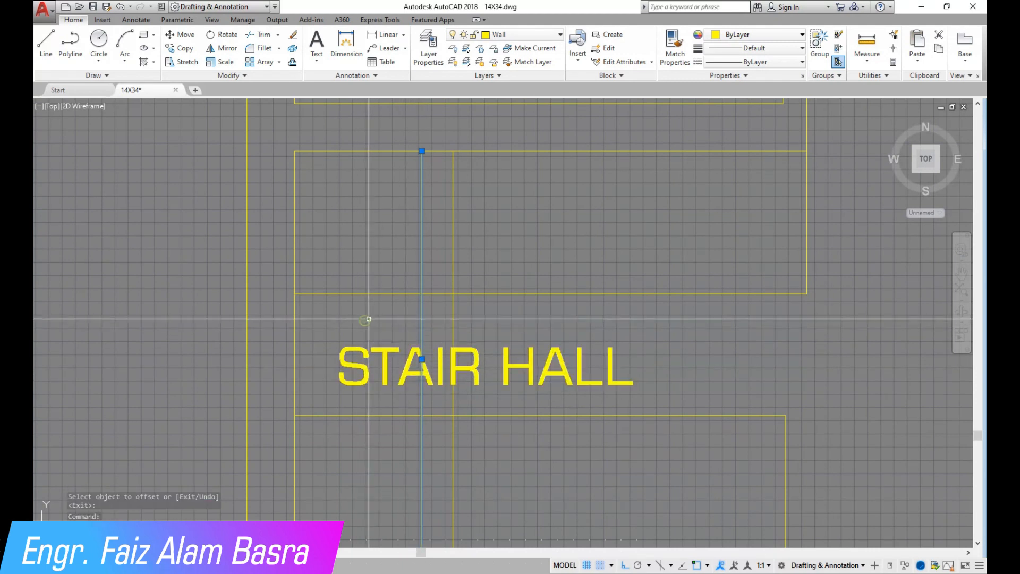
{"action": "left_click", "coordinate": [292, 34]}
Move the STAIR HALL label out of the stair area into the passage beside it
{"action": "left_click", "coordinate": [180, 34]}
{"action": "left_click", "coordinate": [390, 368]}
{"action": "right_click", "coordinate": [390, 368]}
{"action": "left_click", "coordinate": [366, 337]}
{"action": "left_click", "coordinate": [820, 332]}
Stretch the bath's lower wall line, its doorway and label 4.5" down toward the stair hall
{"action": "scroll", "coordinate": [361, 345], "scroll_direction": "down", "scroll_amount": 1}
{"action": "scroll", "coordinate": [542, 325], "scroll_direction": "down", "scroll_amount": 4}
{"action": "scroll", "coordinate": [547, 359], "scroll_direction": "up", "scroll_amount": 4}
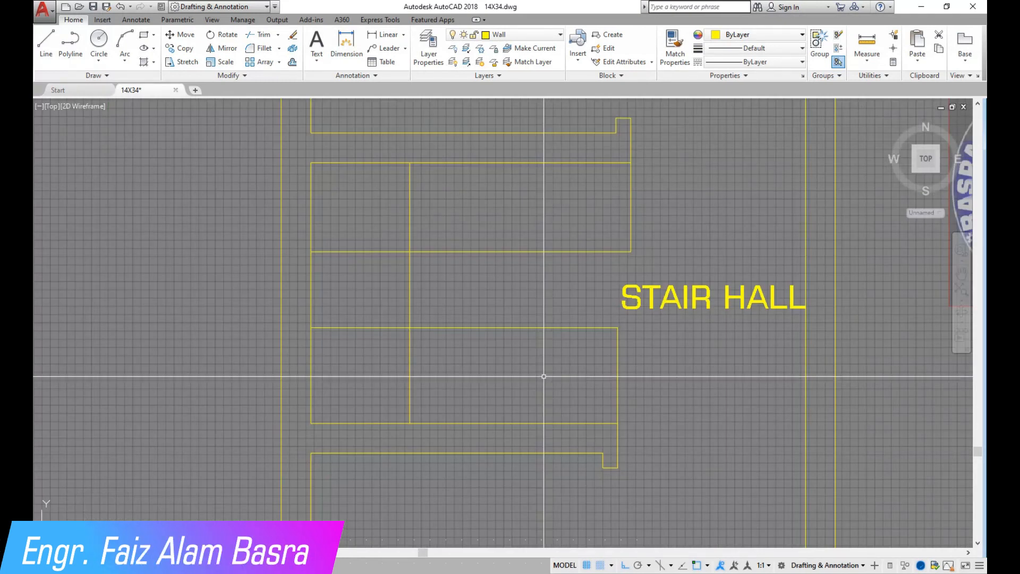
{"action": "scroll", "coordinate": [544, 377], "scroll_direction": "down", "scroll_amount": 2}
{"action": "scroll", "coordinate": [494, 240], "scroll_direction": "up", "scroll_amount": 3}
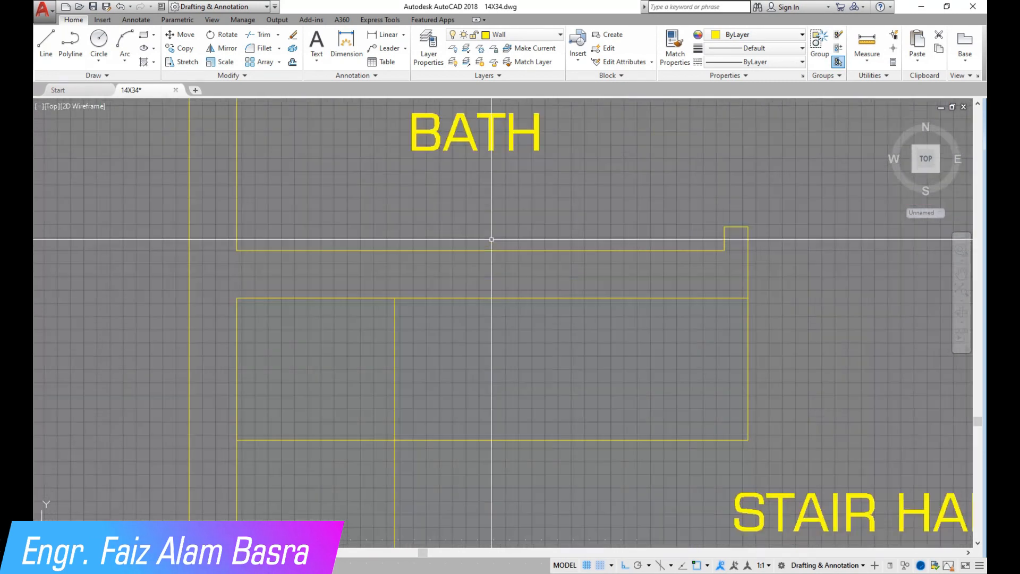
{"action": "left_click", "coordinate": [188, 62]}
{"action": "left_click", "coordinate": [782, 271]}
{"action": "left_click", "coordinate": [807, 278]}
{"action": "scroll", "coordinate": [782, 331], "scroll_direction": "down", "scroll_amount": 1}
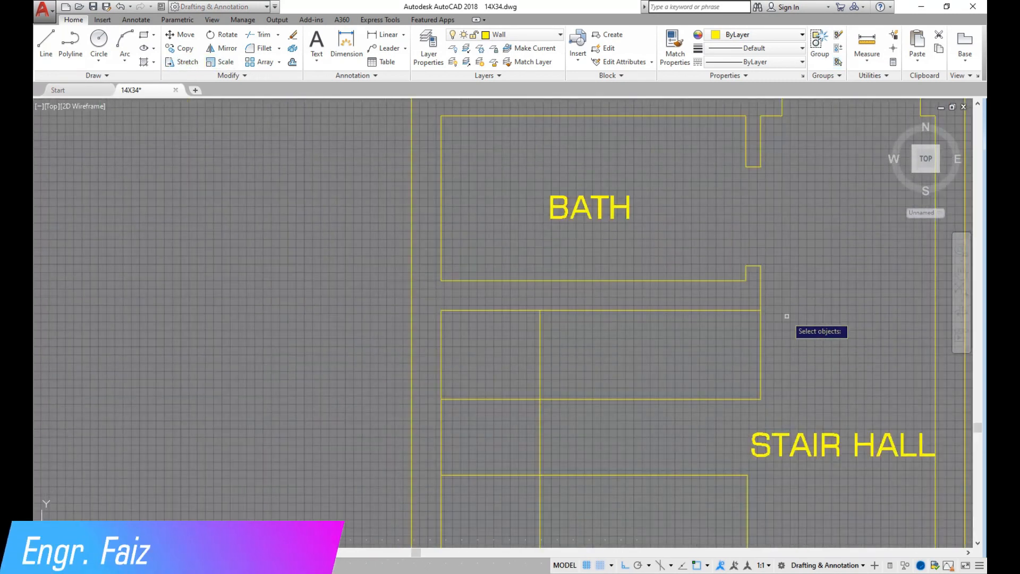
{"action": "left_click", "coordinate": [790, 304]}
{"action": "left_click", "coordinate": [426, 145]}
{"action": "key", "text": "Return"}
{"action": "left_click", "coordinate": [488, 158]}
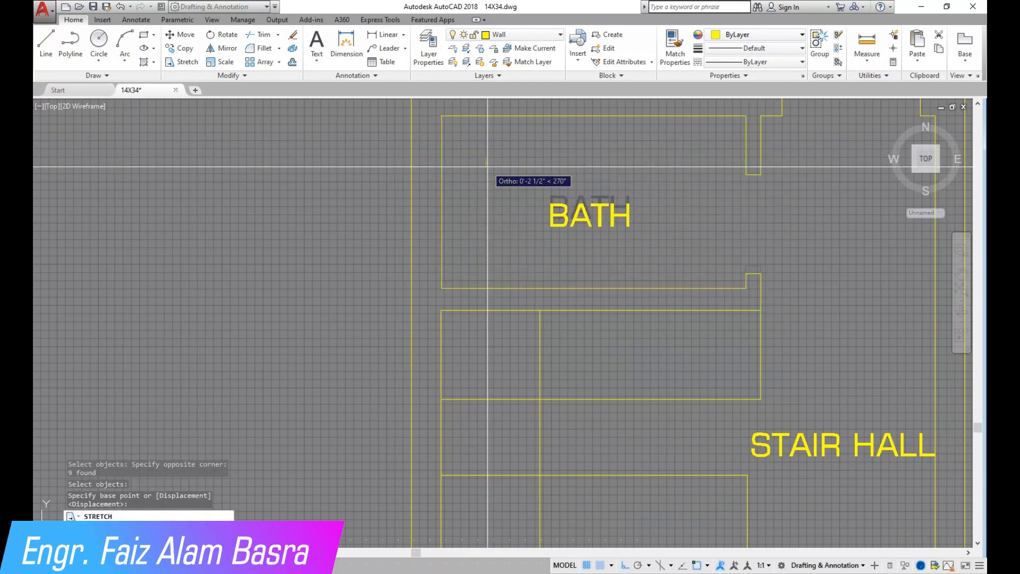
{"action": "key", "text": "Return"}
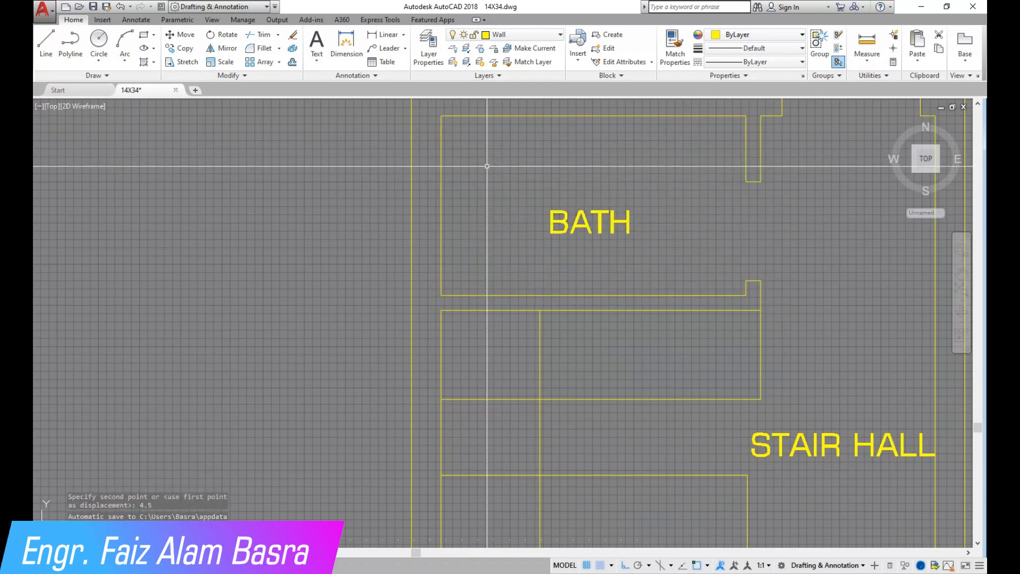
Erase the two existing horizontal flight lines across the stair hall
{"action": "scroll", "coordinate": [487, 216], "scroll_direction": "down", "scroll_amount": 2}
{"action": "scroll", "coordinate": [496, 252], "scroll_direction": "up", "scroll_amount": 1}
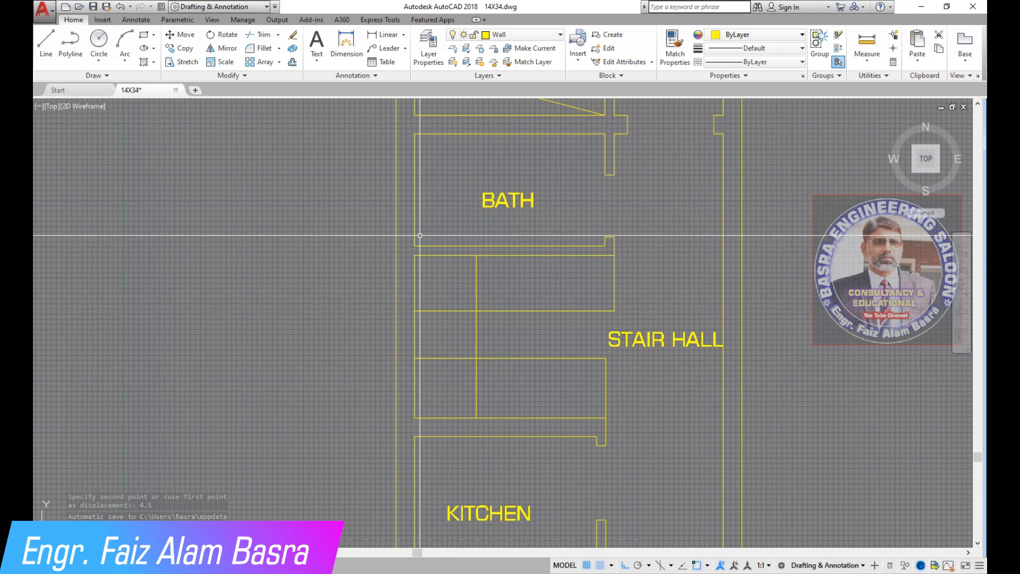
{"action": "scroll", "coordinate": [495, 234], "scroll_direction": "down", "scroll_amount": 2}
{"action": "scroll", "coordinate": [462, 365], "scroll_direction": "up", "scroll_amount": 2}
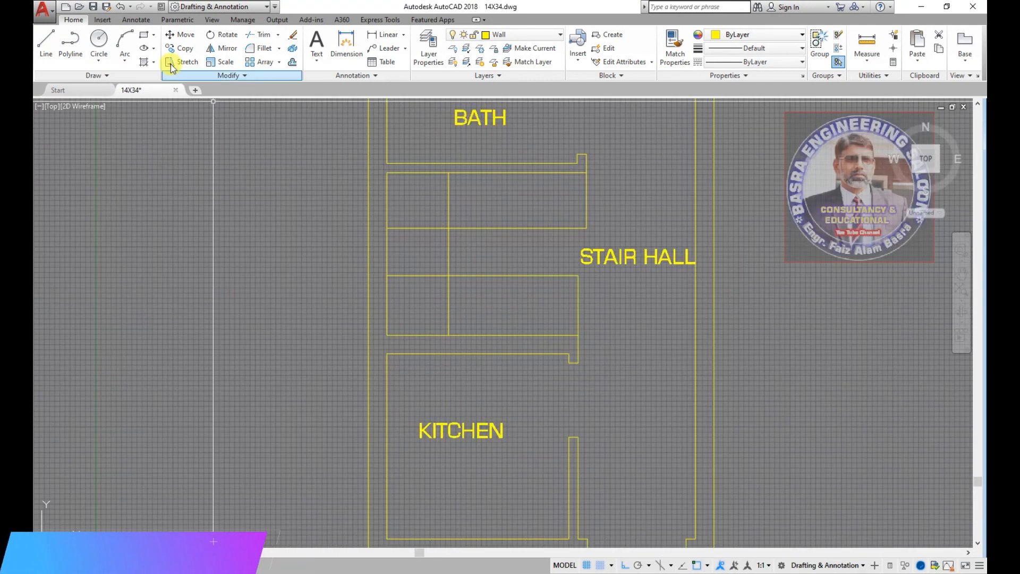
{"action": "scroll", "coordinate": [517, 208], "scroll_direction": "up", "scroll_amount": 2}
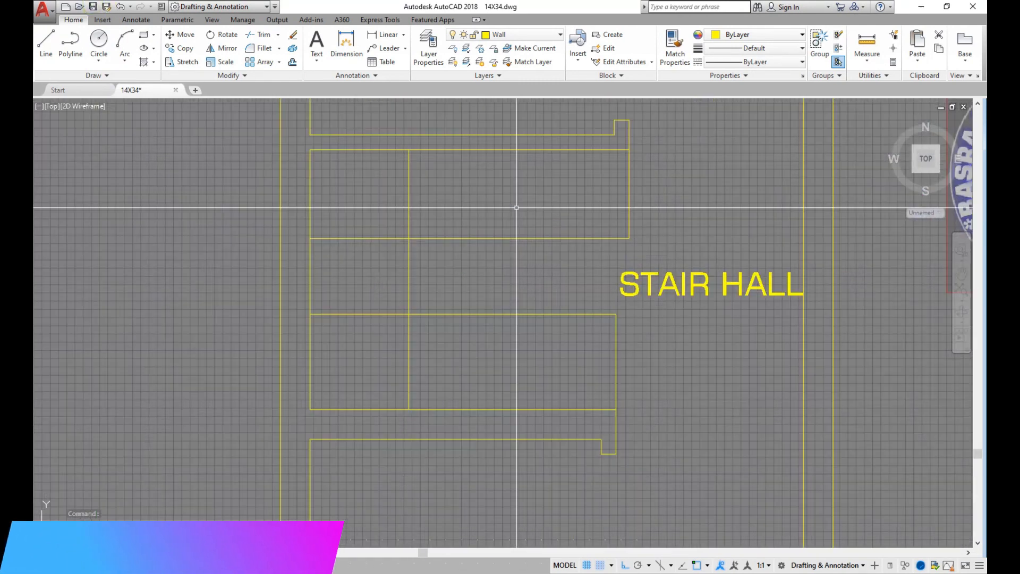
{"action": "left_click", "coordinate": [383, 330]}
{"action": "left_click", "coordinate": [356, 214]}
{"action": "key", "text": "Delete"}
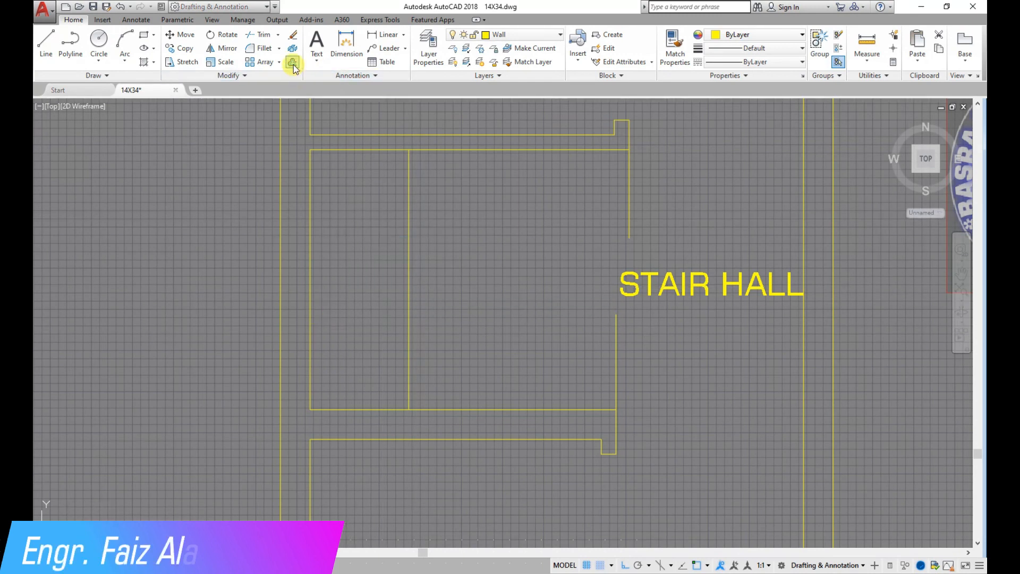
Offset the stair hall's upper and lower wall lines 30" inward to form the edges of the two stair flights
{"action": "left_click", "coordinate": [445, 151]}
{"action": "left_click", "coordinate": [452, 229]}
{"action": "left_click", "coordinate": [452, 409]}
{"action": "left_click", "coordinate": [379, 286]}
{"action": "scroll", "coordinate": [379, 287], "scroll_direction": "up", "scroll_amount": 2}
{"action": "right_click", "coordinate": [381, 270]}
{"action": "left_click", "coordinate": [402, 277]}
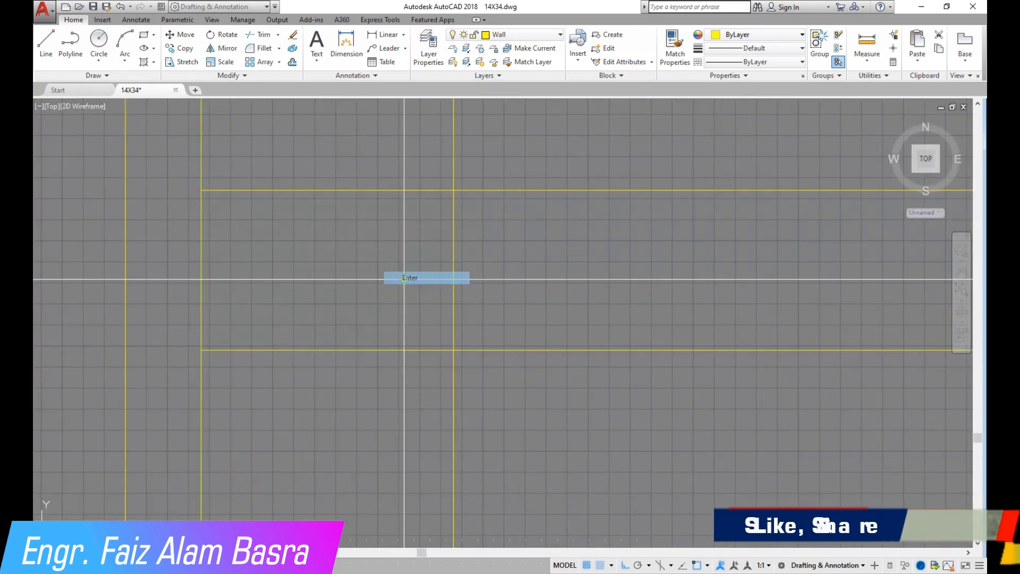
Offset the lower flight's inner edge line 10" up into the gap between the flights
{"action": "left_click", "coordinate": [294, 62]}
{"action": "key", "text": "Return"}
{"action": "left_click", "coordinate": [366, 350]}
{"action": "left_click", "coordinate": [362, 277]}
{"action": "scroll", "coordinate": [362, 302], "scroll_direction": "down", "scroll_amount": 2}
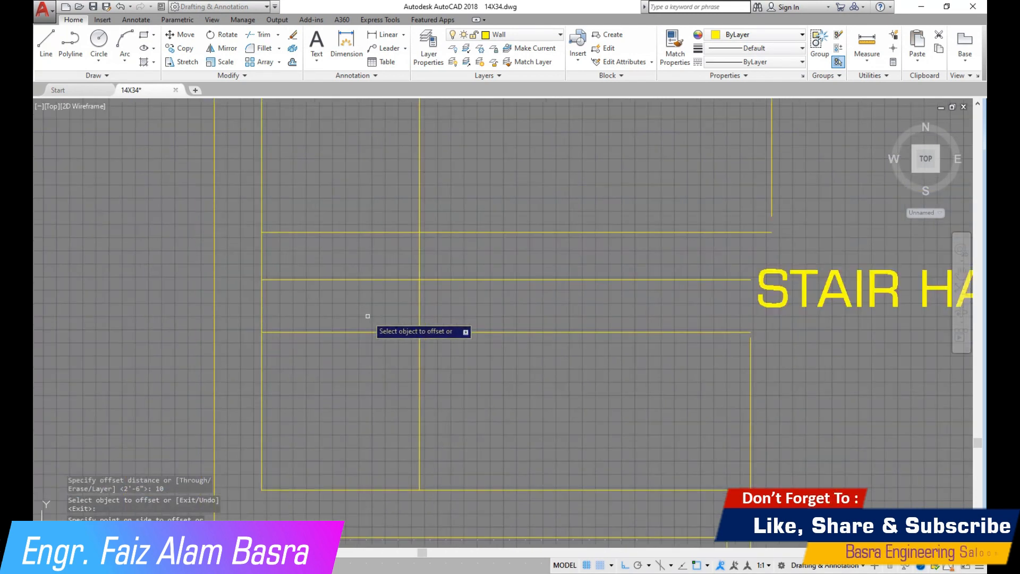
{"action": "scroll", "coordinate": [378, 266], "scroll_direction": "up", "scroll_amount": 2}
{"action": "right_click", "coordinate": [396, 312]}
{"action": "left_click", "coordinate": [422, 318]}
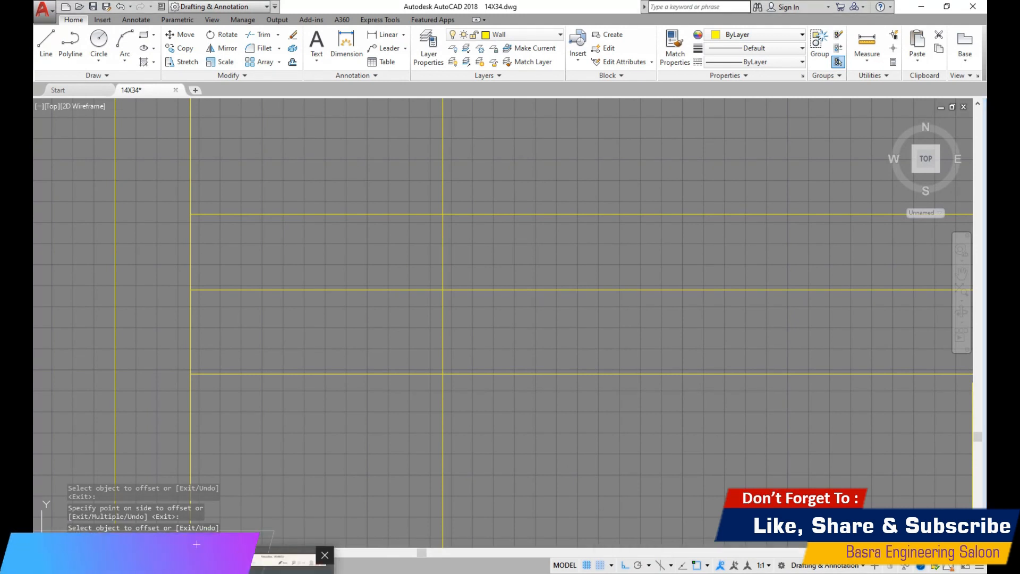
Add a linear dimension at the outer wall between the upper flight's edge line and the offset line below it
{"action": "left_click", "coordinate": [635, 545]}
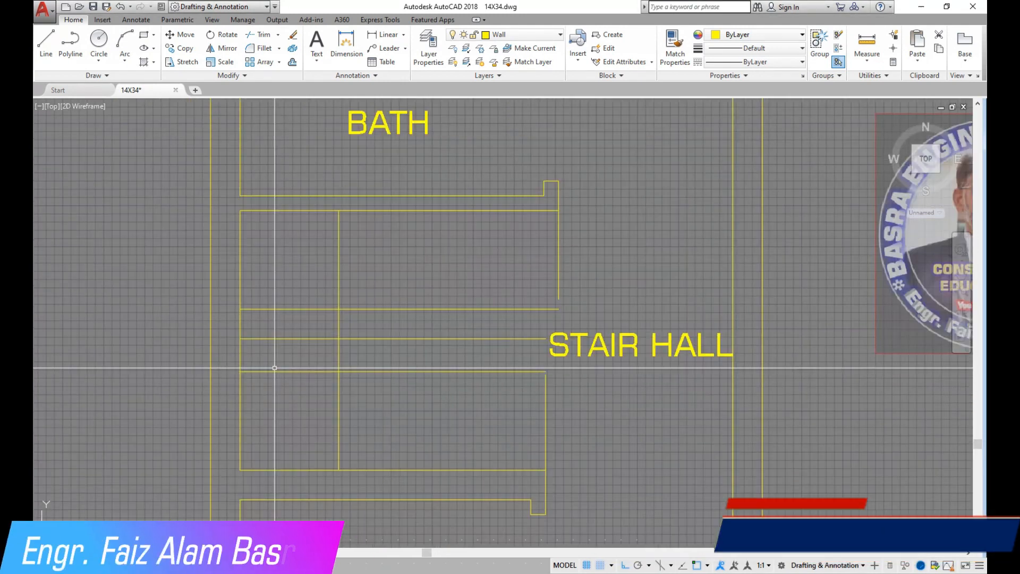
{"action": "scroll", "coordinate": [305, 336], "scroll_direction": "up", "scroll_amount": 2}
{"action": "scroll", "coordinate": [233, 310], "scroll_direction": "up", "scroll_amount": 2}
{"action": "left_click", "coordinate": [386, 34]}
{"action": "left_click", "coordinate": [180, 357]}
{"action": "left_click", "coordinate": [181, 283]}
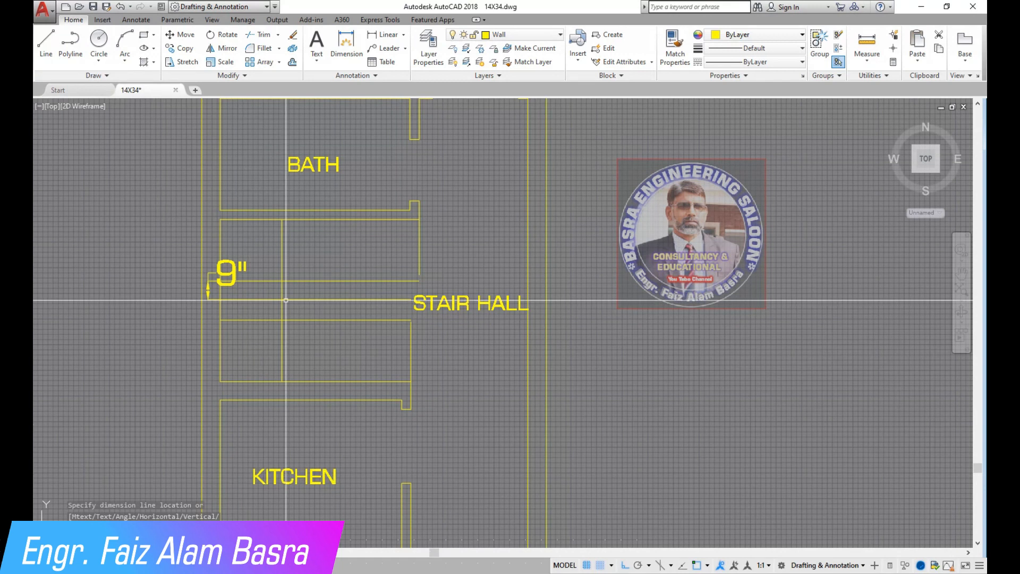
Add a linear dimension to the kitchen's outer-side wall line, placed outside the building
{"action": "middle_click_drag", "start_coordinate": [225, 482], "coordinate": [254, 397]}
{"action": "left_click", "coordinate": [382, 35]}
{"action": "key", "text": "Return"}
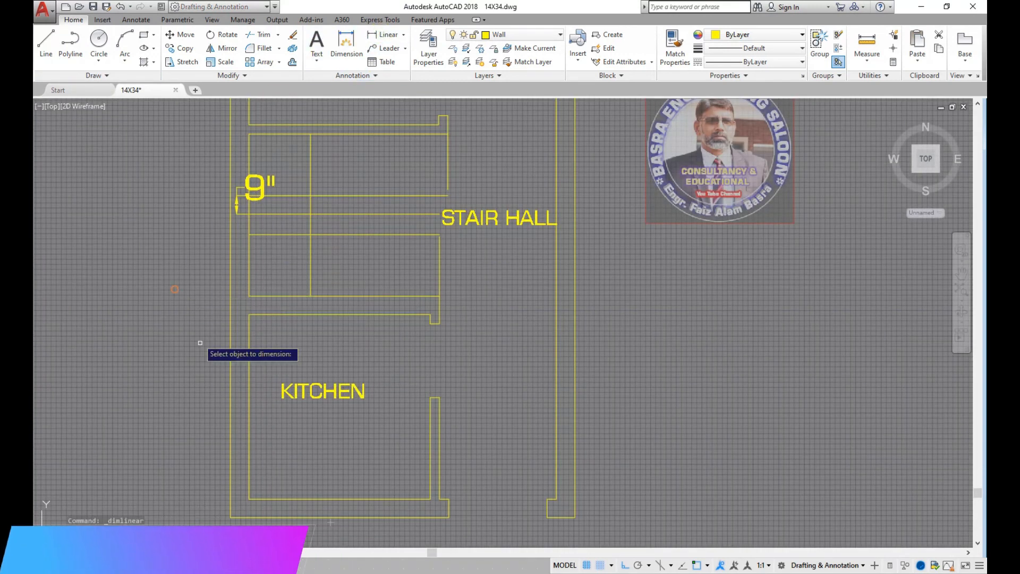
{"action": "left_click", "coordinate": [250, 366]}
{"action": "left_click", "coordinate": [192, 367]}
{"action": "scroll", "coordinate": [292, 399], "scroll_direction": "down", "scroll_amount": 1}
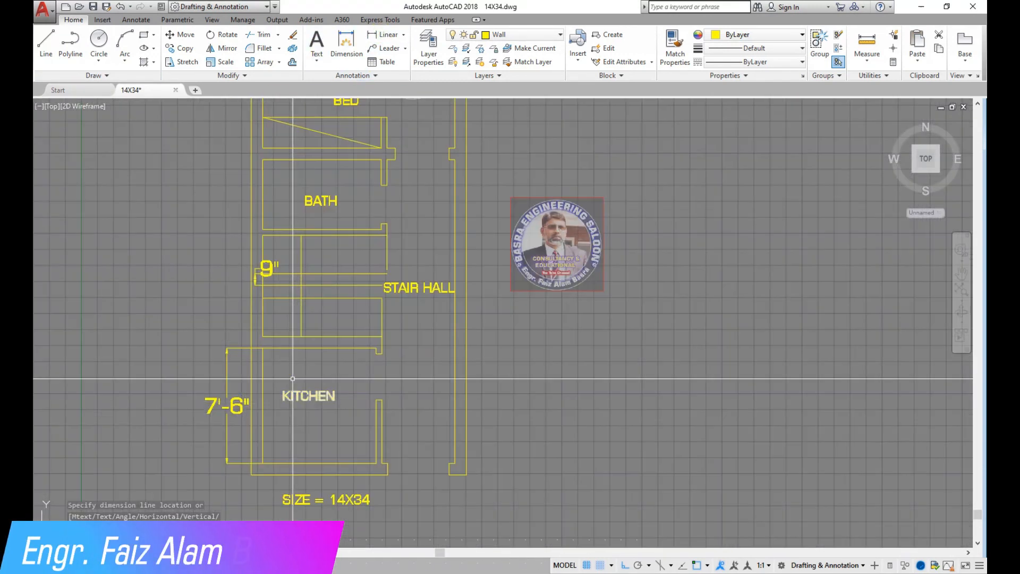
Add a linear dimension to the bath's outer-side wall line, placed outside the building
{"action": "scroll", "coordinate": [294, 186], "scroll_direction": "up", "scroll_amount": 1}
{"action": "left_click", "coordinate": [390, 36]}
{"action": "key", "text": "Return"}
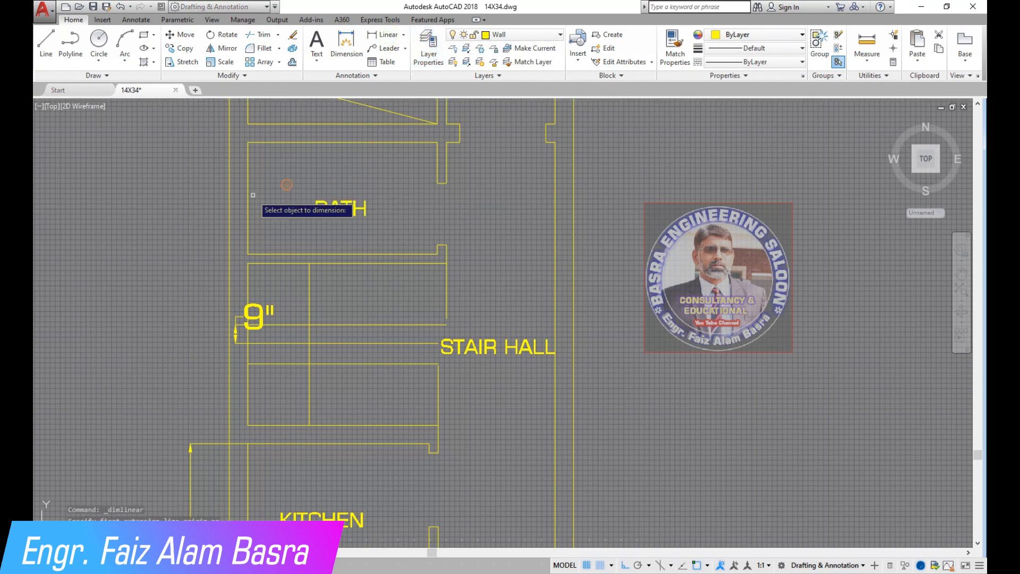
{"action": "left_click", "coordinate": [247, 195]}
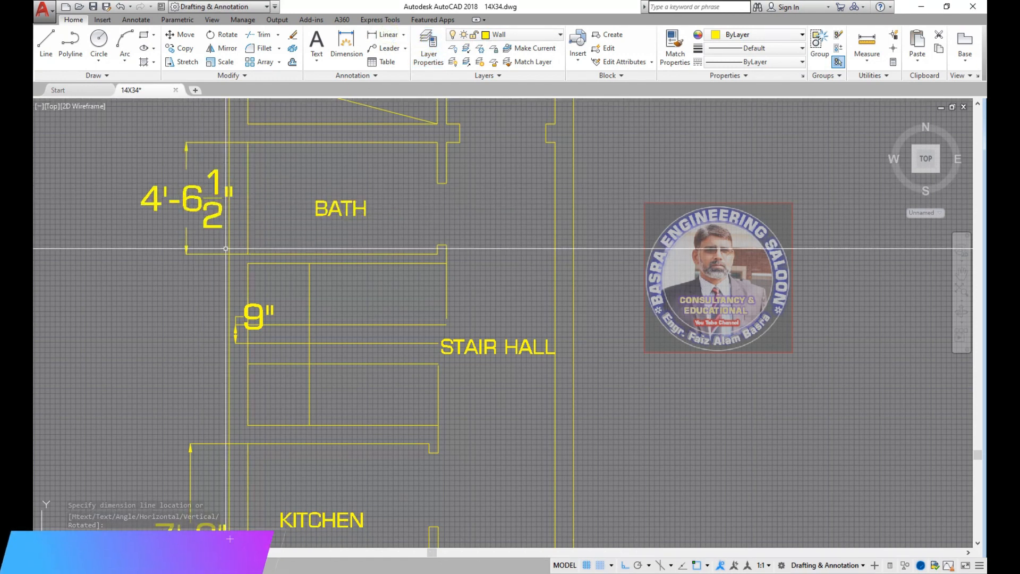
{"action": "left_click", "coordinate": [188, 264]}
{"action": "left_click", "coordinate": [146, 184]}
{"action": "scroll", "coordinate": [318, 428], "scroll_direction": "up", "scroll_amount": 2}
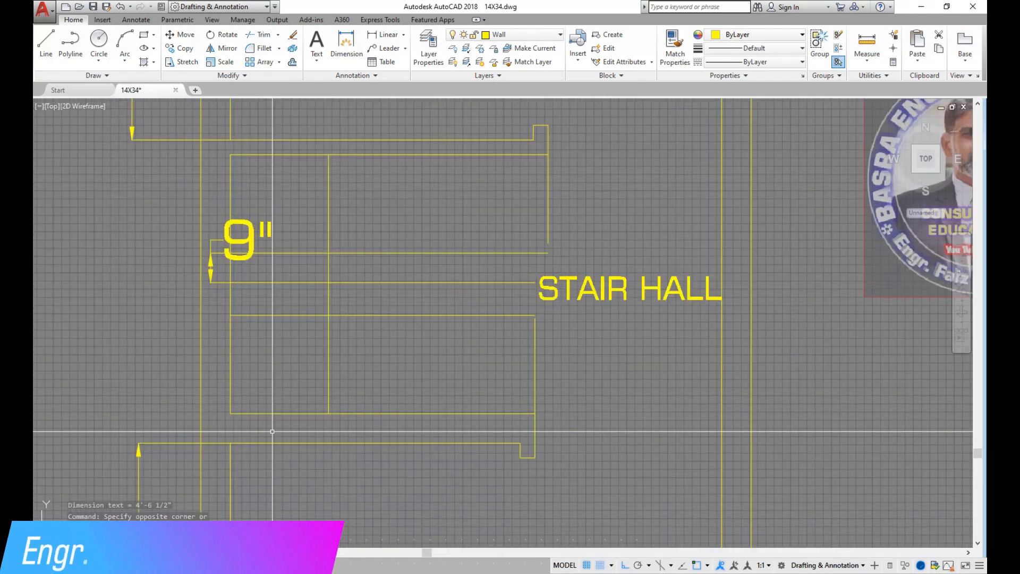
{"action": "left_click", "coordinate": [563, 431]}
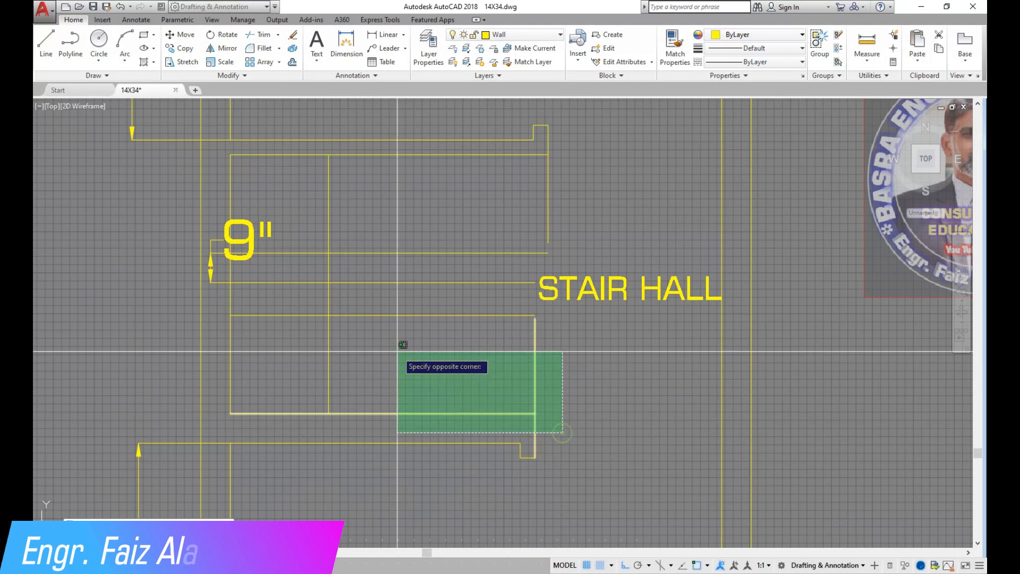
{"action": "left_click", "coordinate": [587, 435]}
{"action": "scroll", "coordinate": [477, 306], "scroll_direction": "down", "scroll_amount": 1}
{"action": "left_click", "coordinate": [552, 504]}
{"action": "left_click", "coordinate": [259, 375]}
{"action": "key", "text": "Return"}
{"action": "left_click", "coordinate": [234, 333]}
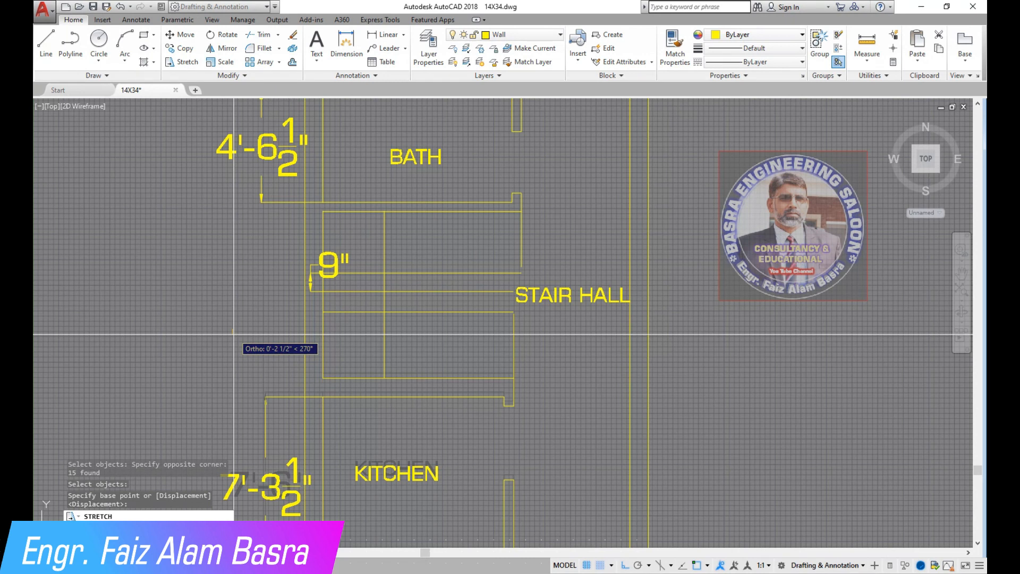
{"action": "left_click", "coordinate": [234, 329]}
Stretch the lower flight, its adjacent gap line and the kitchen's upper wall 1" towards the kitchen
{"action": "left_click", "coordinate": [255, 284]}
{"action": "key", "text": "Return"}
{"action": "left_click", "coordinate": [238, 302]}
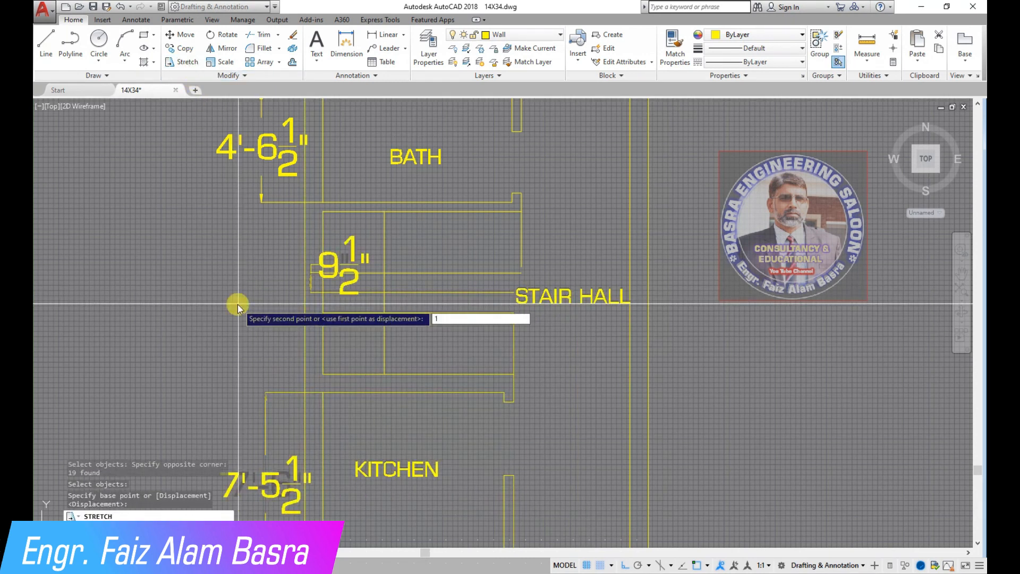
{"action": "key", "text": "Return"}
{"action": "left_click", "coordinate": [335, 264]}
{"action": "scroll", "coordinate": [335, 269], "scroll_direction": "up", "scroll_amount": 2}
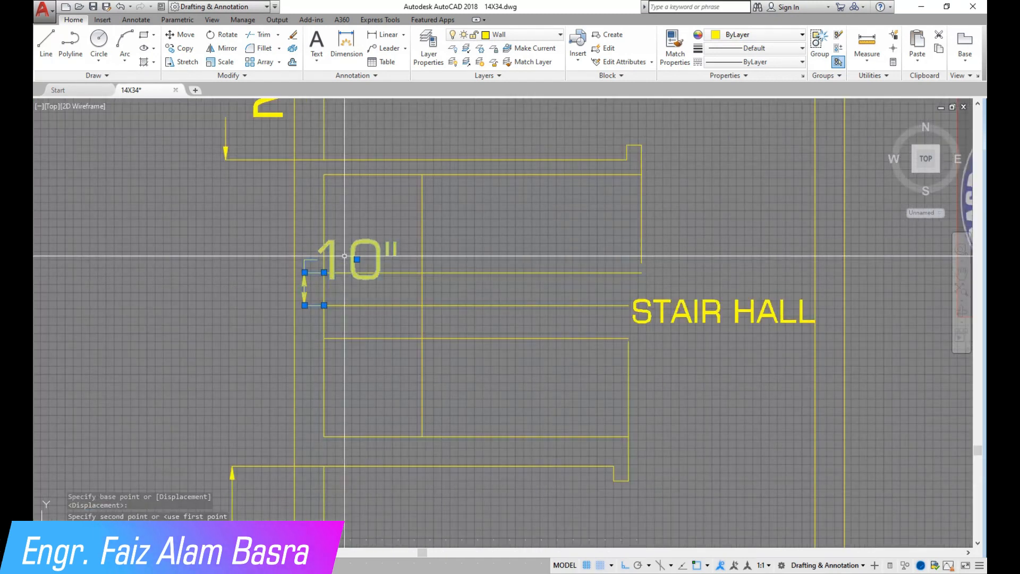
{"action": "left_click", "coordinate": [273, 480]}
{"action": "left_click", "coordinate": [209, 146]}
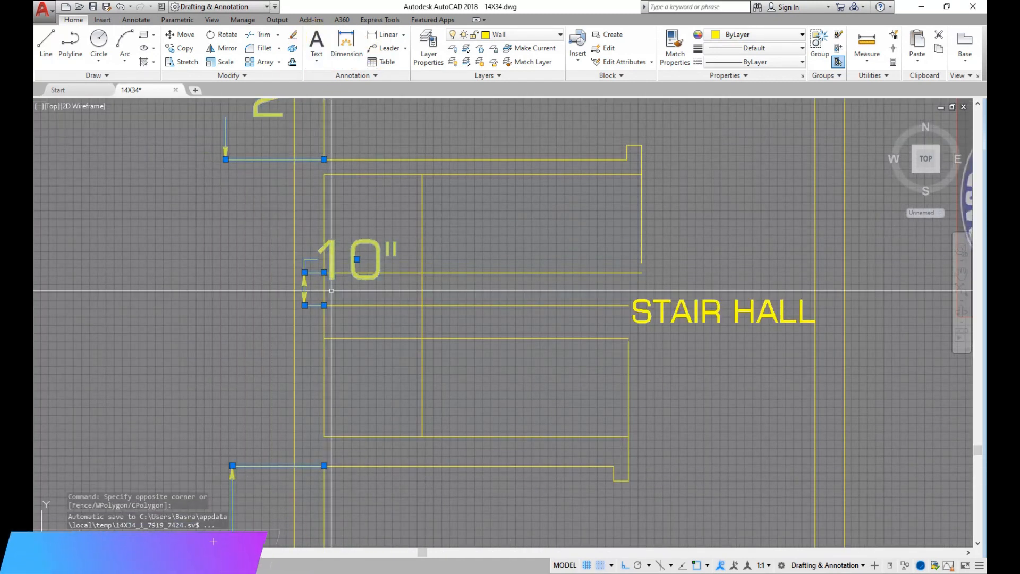
{"action": "key", "text": "Escape"}
{"action": "scroll", "coordinate": [340, 373], "scroll_direction": "down", "scroll_amount": 2}
{"action": "scroll", "coordinate": [283, 373], "scroll_direction": "down", "scroll_amount": 2}
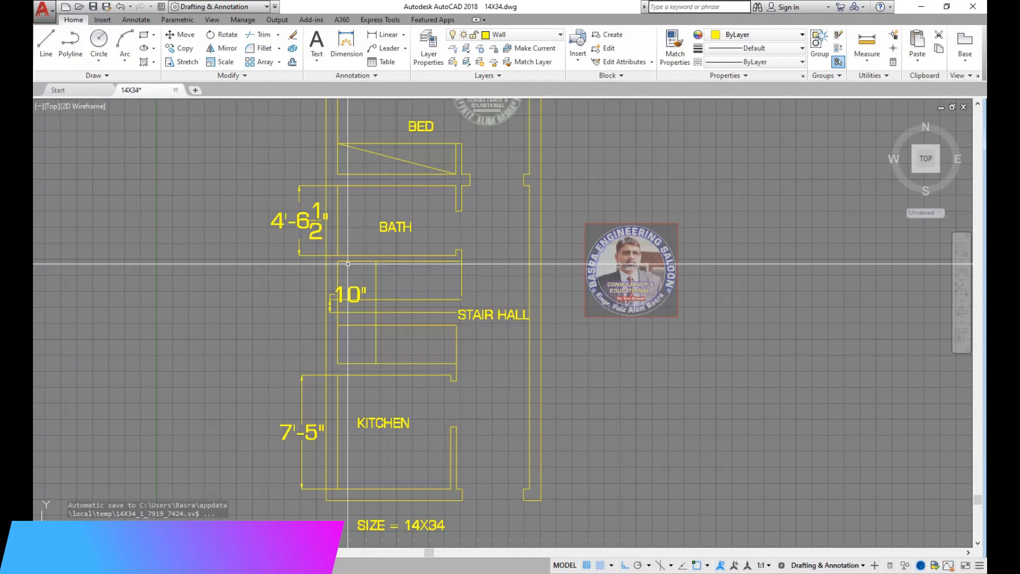
Stretch the kitchen-side face of the wall between stair and kitchen 4.5" towards the stair, together with the kitchen doorway
{"action": "scroll", "coordinate": [377, 367], "scroll_direction": "up", "scroll_amount": 6}
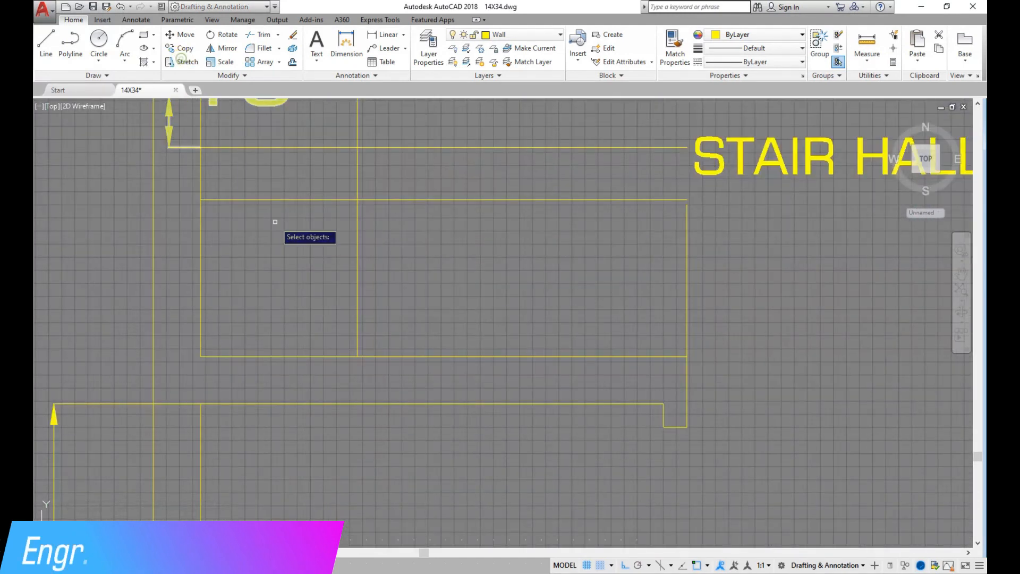
{"action": "scroll", "coordinate": [665, 424], "scroll_direction": "down", "scroll_amount": 2}
{"action": "left_click", "coordinate": [698, 534]}
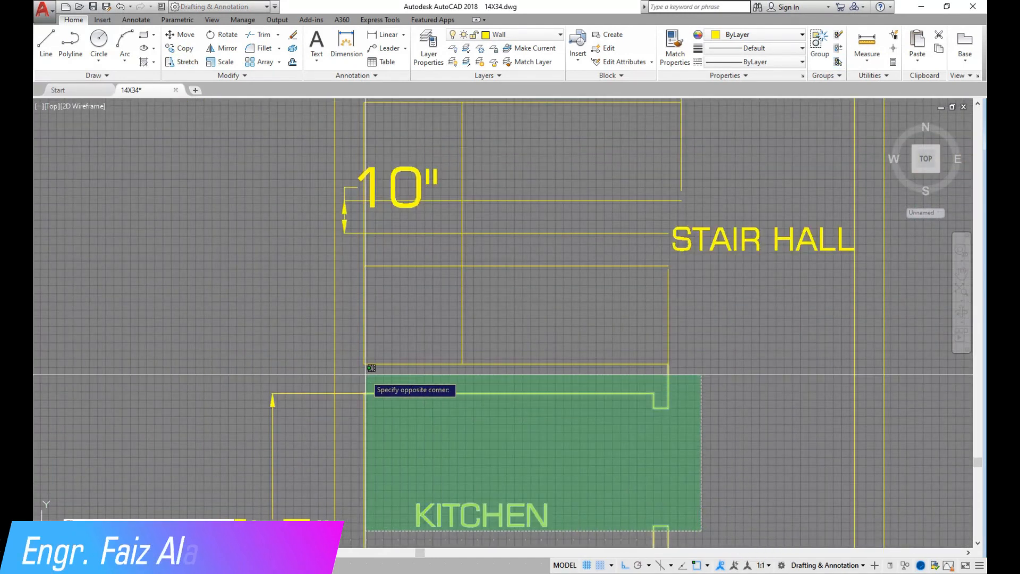
{"action": "left_click", "coordinate": [353, 372]}
{"action": "key", "text": "Return"}
{"action": "left_click", "coordinate": [442, 433]}
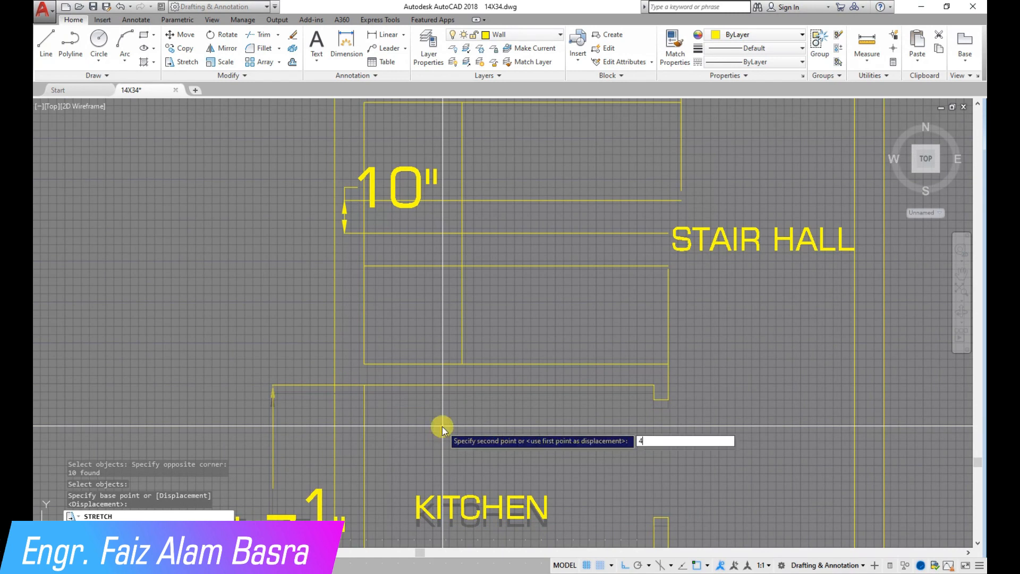
{"action": "type", "text": "4"}
{"action": "key", "text": "Return"}
{"action": "scroll", "coordinate": [442, 433], "scroll_direction": "down", "scroll_amount": 4}
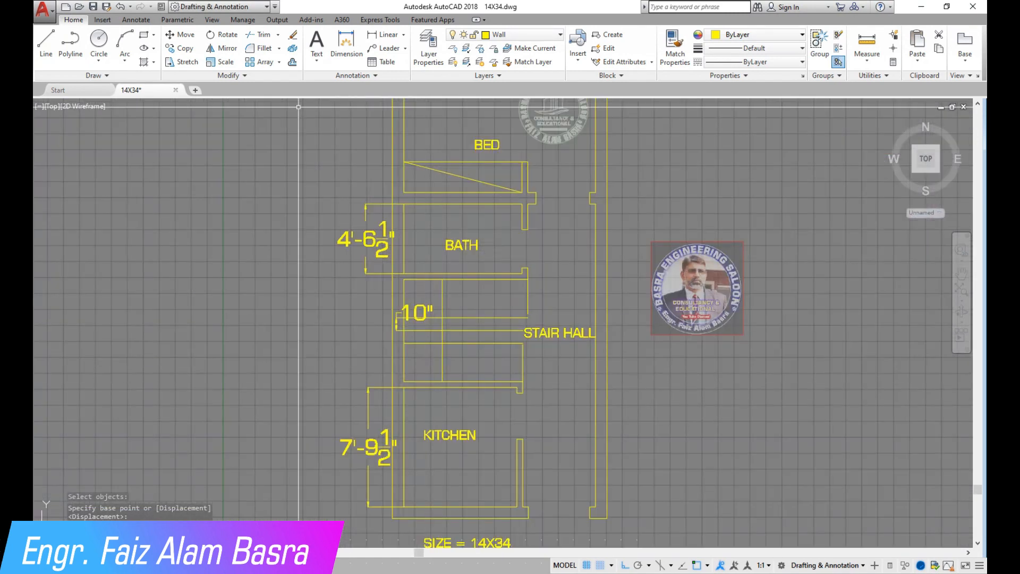
Stretch the stair, the bath's lower wall and the kitchen's upper wall 0.5" towards the bath
{"action": "scroll", "coordinate": [394, 297], "scroll_direction": "up", "scroll_amount": 2}
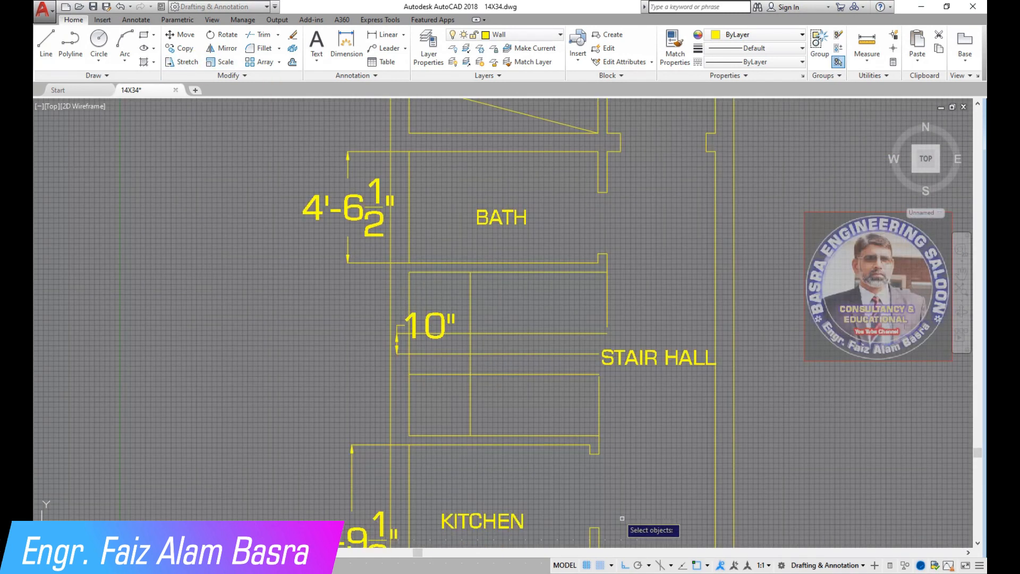
{"action": "left_click", "coordinate": [629, 534]}
{"action": "left_click", "coordinate": [281, 176]}
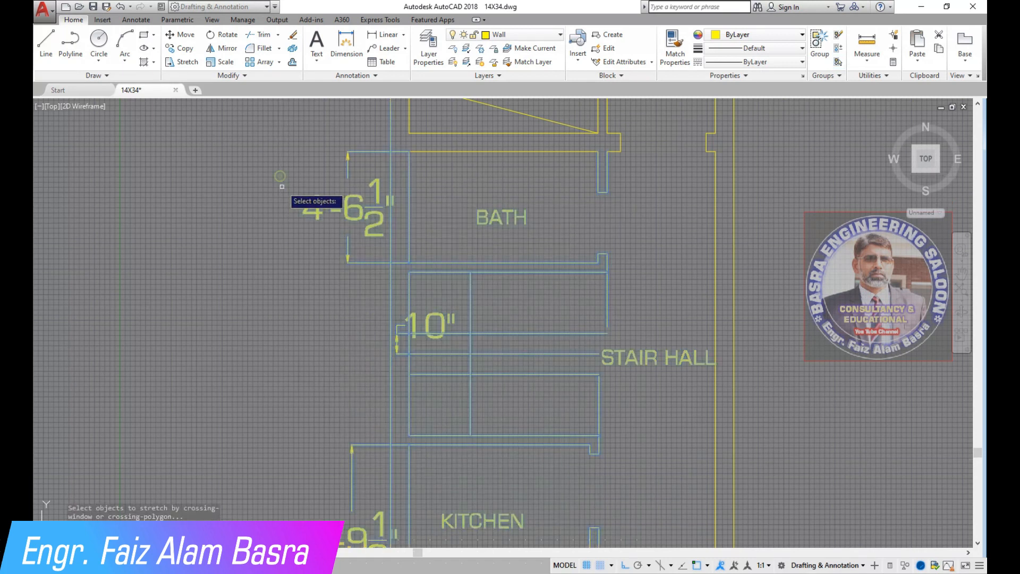
{"action": "key", "text": "Return"}
{"action": "left_click", "coordinate": [277, 270]}
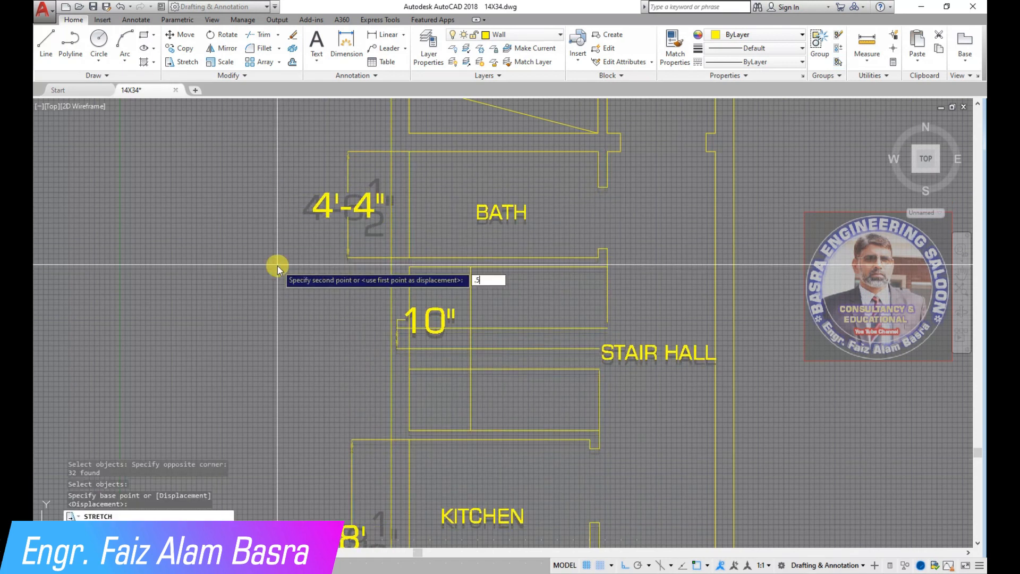
{"action": "key", "text": "Return"}
{"action": "scroll", "coordinate": [347, 297], "scroll_direction": "down", "scroll_amount": 2}
Erase the bath, kitchen and stair gap dimensions
{"action": "scroll", "coordinate": [360, 256], "scroll_direction": "up", "scroll_amount": 1}
{"action": "left_click", "coordinate": [354, 424]}
{"action": "left_click", "coordinate": [300, 244]}
{"action": "scroll", "coordinate": [319, 266], "scroll_direction": "up", "scroll_amount": 4}
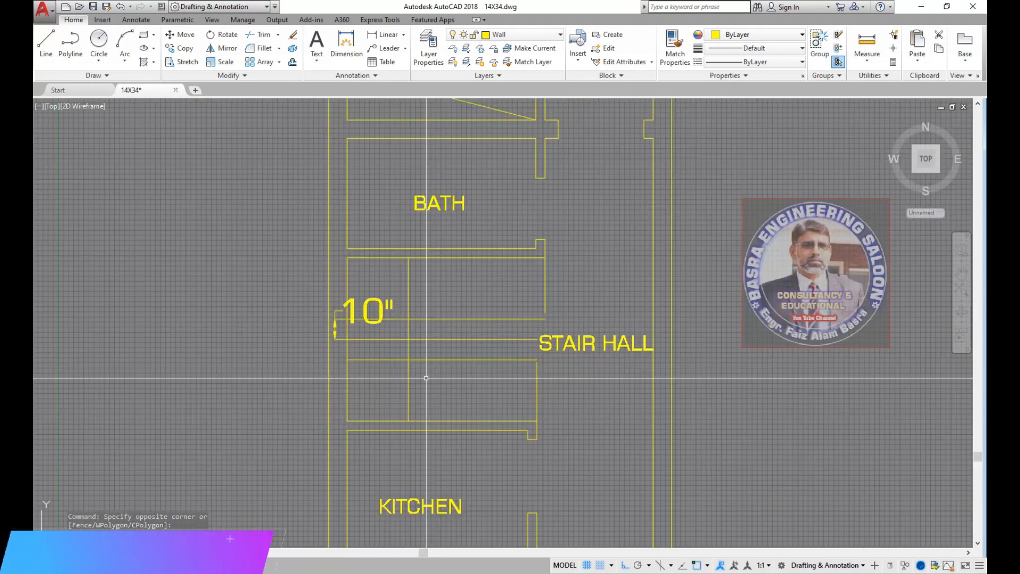
{"action": "scroll", "coordinate": [341, 289], "scroll_direction": "up", "scroll_amount": 2}
{"action": "left_click", "coordinate": [399, 271]}
{"action": "left_click", "coordinate": [342, 201]}
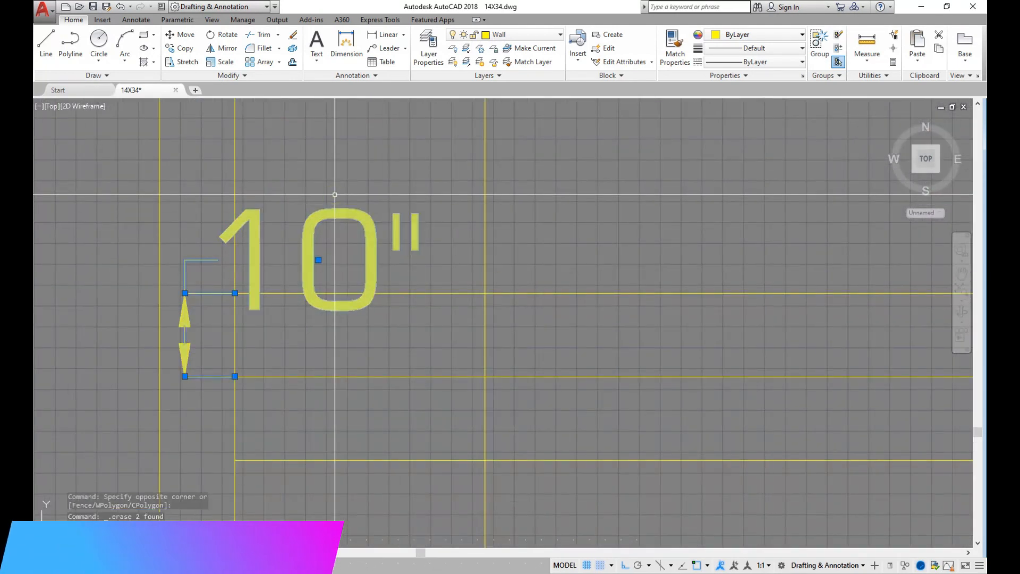
{"action": "key", "text": "Delete"}
{"action": "scroll", "coordinate": [317, 271], "scroll_direction": "down", "scroll_amount": 2}
{"action": "scroll", "coordinate": [343, 250], "scroll_direction": "up", "scroll_amount": 2}
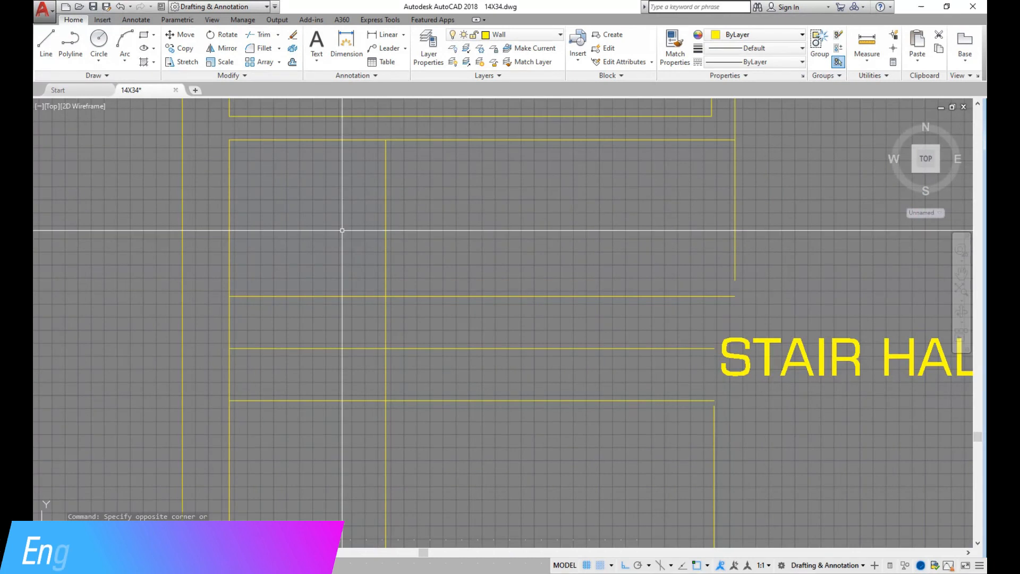
Offset the landing's edge line six times at 10" spacing towards the hall to form the stair treads
{"action": "left_click", "coordinate": [293, 62]}
{"action": "key", "text": "Return"}
{"action": "left_click", "coordinate": [386, 336]}
{"action": "left_click", "coordinate": [439, 331]}
{"action": "left_click", "coordinate": [439, 331]}
{"action": "left_click", "coordinate": [499, 330]}
{"action": "left_click", "coordinate": [490, 329]}
{"action": "left_click", "coordinate": [565, 328]}
{"action": "left_click", "coordinate": [542, 330]}
{"action": "left_click", "coordinate": [592, 330]}
{"action": "left_click", "coordinate": [594, 328]}
{"action": "left_click", "coordinate": [642, 328]}
{"action": "left_click", "coordinate": [647, 328]}
{"action": "left_click", "coordinate": [681, 327]}
{"action": "scroll", "coordinate": [490, 326], "scroll_direction": "down", "scroll_amount": 3}
{"action": "scroll", "coordinate": [524, 283], "scroll_direction": "up", "scroll_amount": 4}
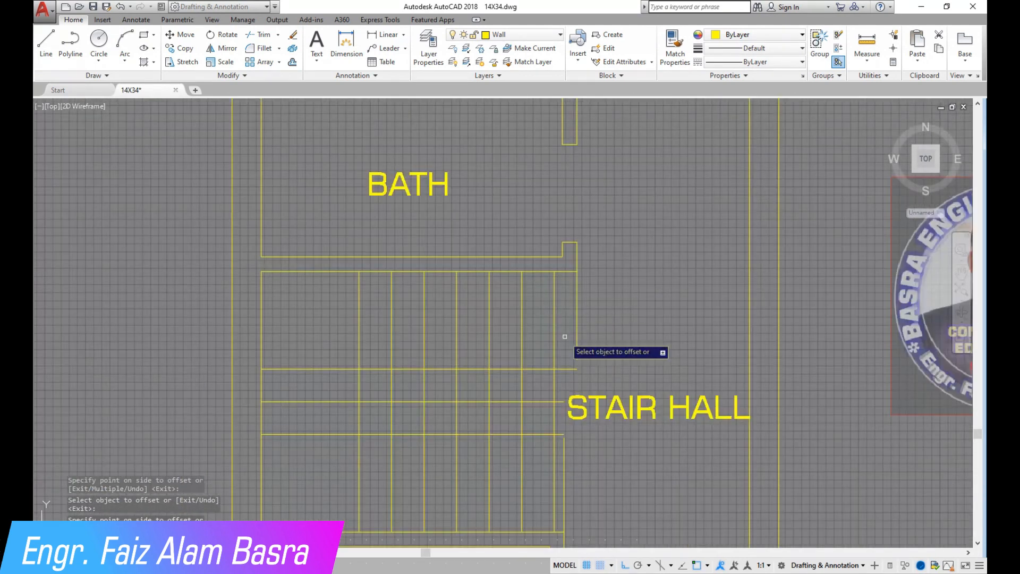
{"action": "scroll", "coordinate": [584, 335], "scroll_direction": "up", "scroll_amount": 2}
{"action": "right_click", "coordinate": [592, 303]}
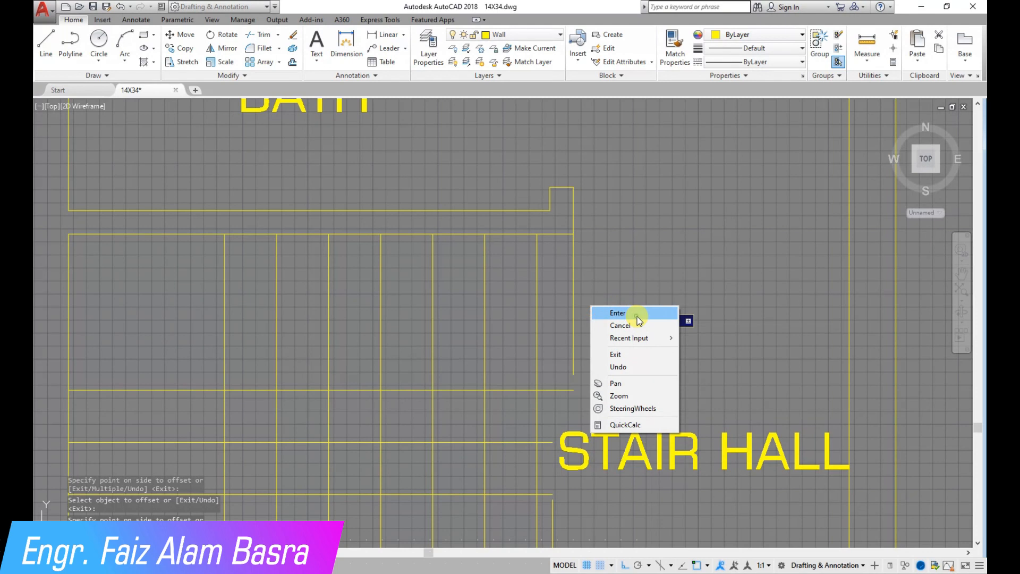
{"action": "left_click", "coordinate": [638, 315]}
Trim the tread lines and middle line out of the gap between the flights, and trim the flight edges at the last tread
{"action": "left_click", "coordinate": [263, 38]}
{"action": "right_click", "coordinate": [488, 250]}
{"action": "left_click", "coordinate": [610, 297]}
{"action": "left_click", "coordinate": [567, 260]}
{"action": "scroll", "coordinate": [565, 172], "scroll_direction": "down", "scroll_amount": 2}
{"action": "scroll", "coordinate": [564, 353], "scroll_direction": "up", "scroll_amount": 2}
{"action": "left_click", "coordinate": [564, 321]}
{"action": "left_click", "coordinate": [257, 269]}
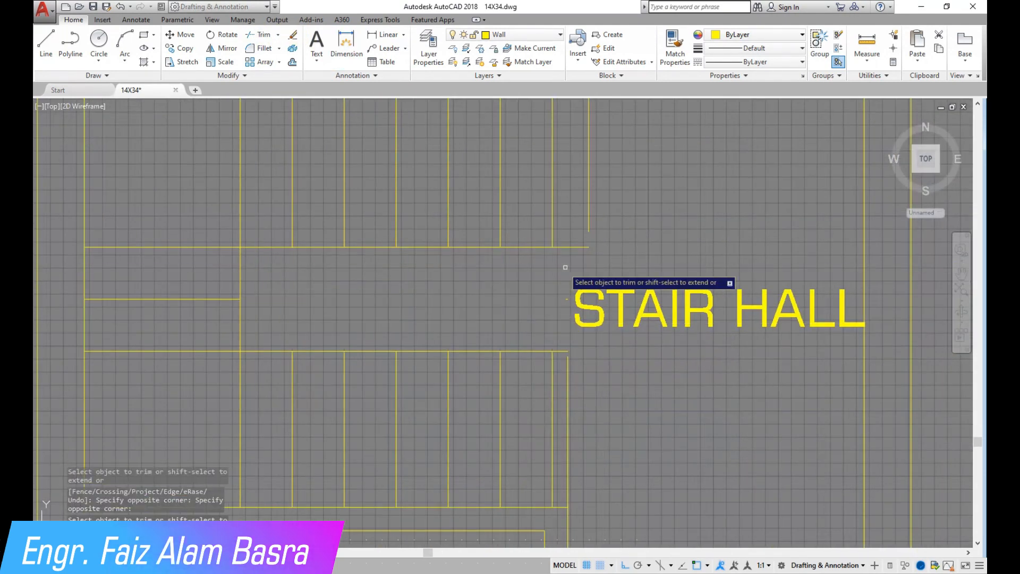
{"action": "left_click", "coordinate": [561, 352]}
{"action": "right_click", "coordinate": [551, 302]}
{"action": "left_click", "coordinate": [573, 311]}
Erase the leftover vertical end lines and line stub beyond the last treads of both flights
{"action": "left_click", "coordinate": [588, 198]}
{"action": "left_click", "coordinate": [543, 270]}
{"action": "left_click", "coordinate": [608, 322]}
{"action": "left_click", "coordinate": [592, 390]}
{"action": "left_click", "coordinate": [565, 353]}
{"action": "left_click", "coordinate": [292, 36]}
{"action": "scroll", "coordinate": [519, 276], "scroll_direction": "down", "scroll_amount": 3}
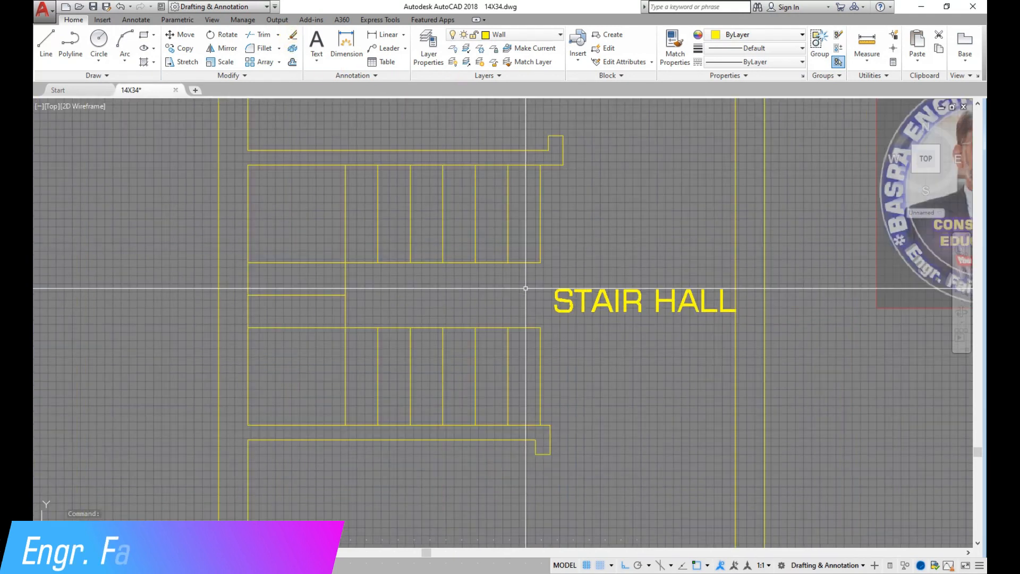
{"action": "scroll", "coordinate": [346, 258], "scroll_direction": "up", "scroll_amount": 3}
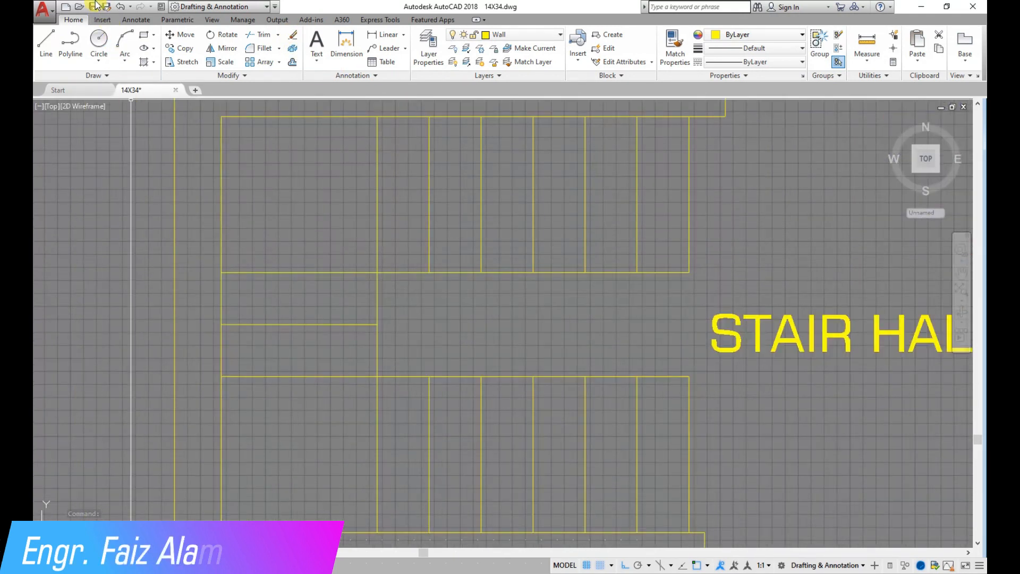
{"action": "scroll", "coordinate": [361, 343], "scroll_direction": "down", "scroll_amount": 4}
{"action": "scroll", "coordinate": [335, 394], "scroll_direction": "up", "scroll_amount": 2}
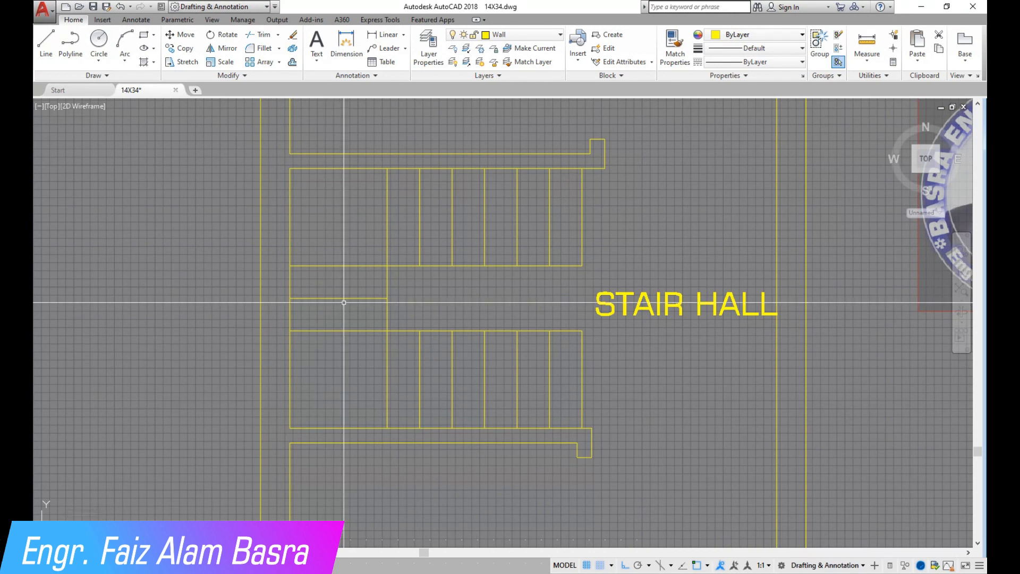
{"action": "scroll", "coordinate": [398, 229], "scroll_direction": "up", "scroll_amount": 2}
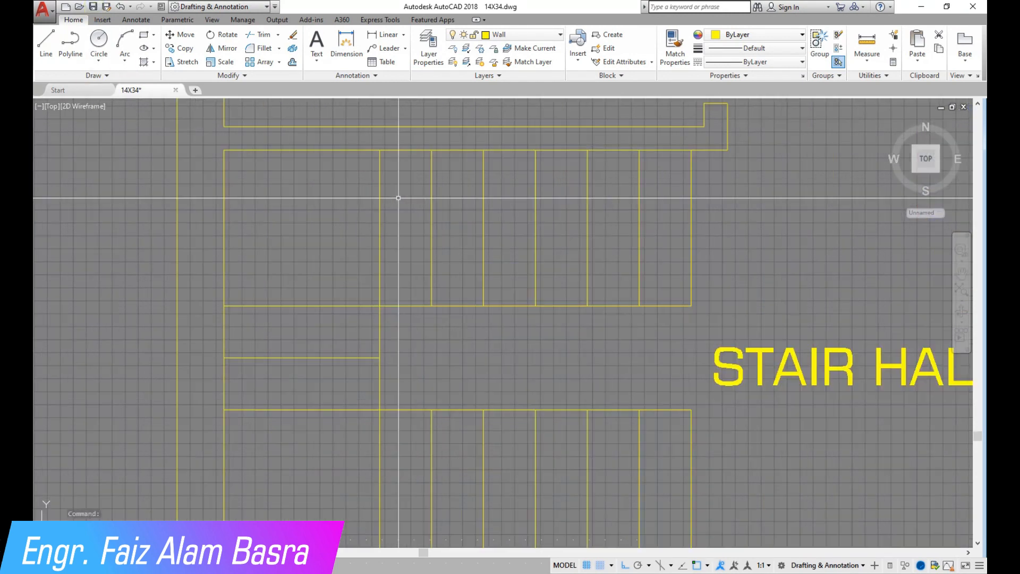
{"action": "scroll", "coordinate": [298, 208], "scroll_direction": "down", "scroll_amount": 2}
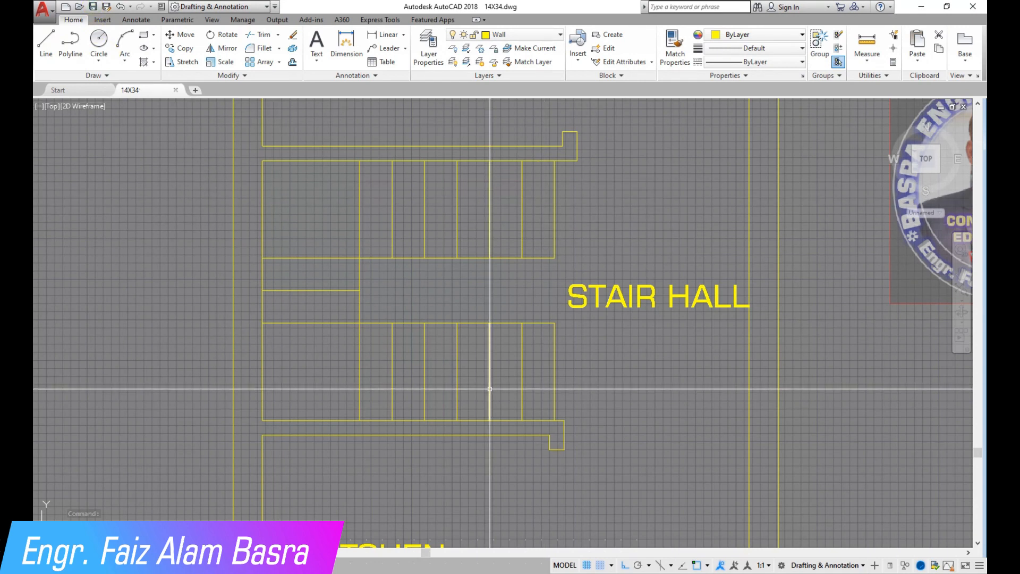
{"action": "scroll", "coordinate": [443, 344], "scroll_direction": "down", "scroll_amount": 2}
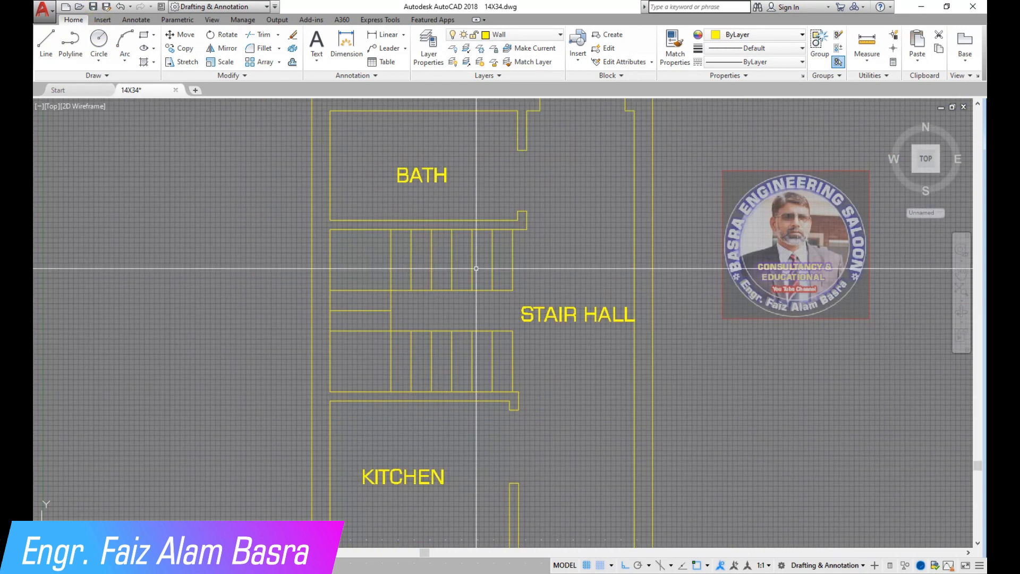
Draw diagonal lines across the landing's two corner squares, from each outer wall corner to the flight's inner corner
{"action": "scroll", "coordinate": [383, 258], "scroll_direction": "up", "scroll_amount": 2}
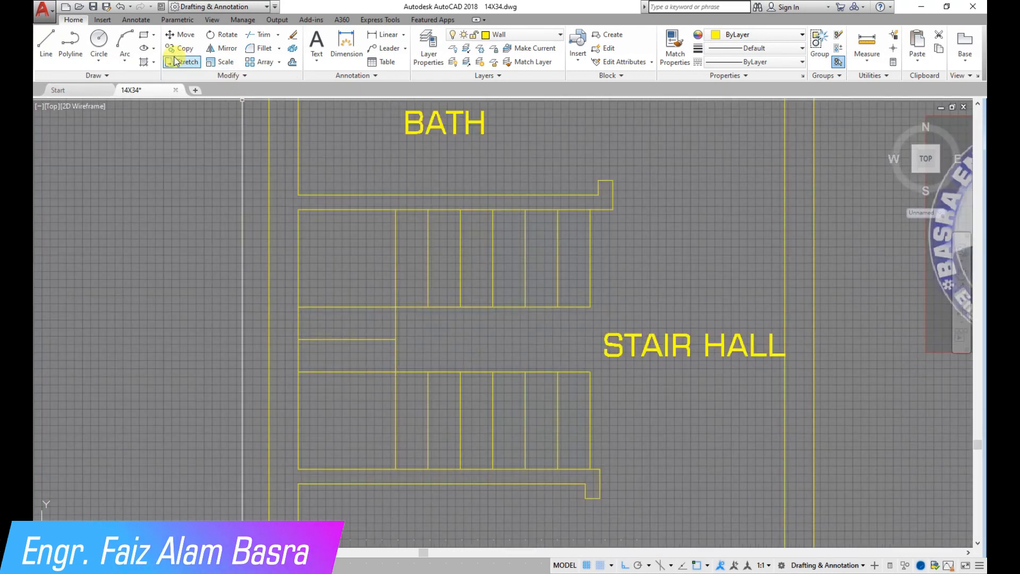
{"action": "left_click", "coordinate": [45, 39]}
{"action": "scroll", "coordinate": [347, 270], "scroll_direction": "up", "scroll_amount": 2}
{"action": "left_click", "coordinate": [473, 365]}
{"action": "scroll", "coordinate": [319, 213], "scroll_direction": "down", "scroll_amount": 5}
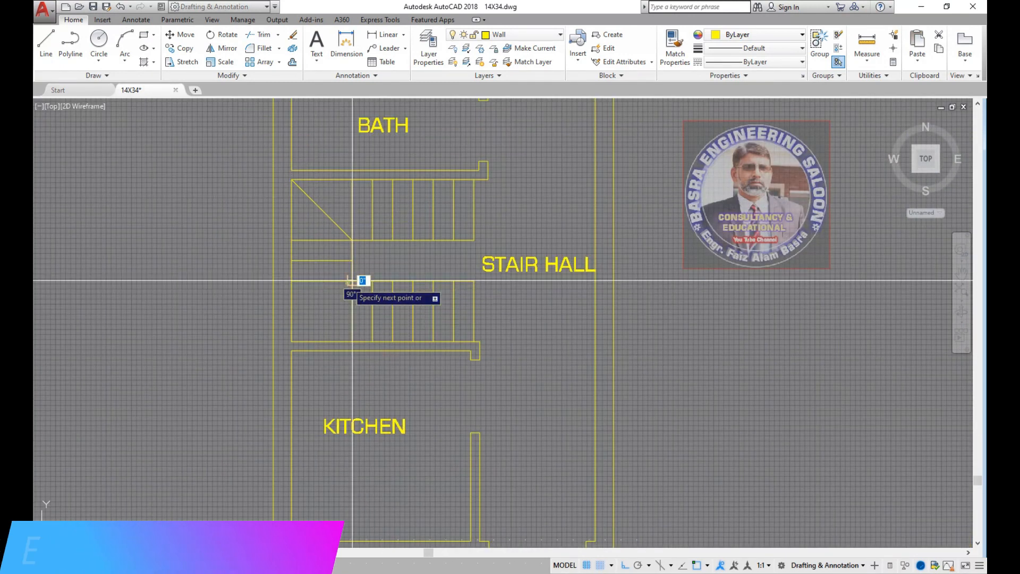
{"action": "left_click", "coordinate": [291, 341]}
{"action": "key", "text": "Escape"}
{"action": "scroll", "coordinate": [348, 288], "scroll_direction": "up", "scroll_amount": 1}
{"action": "scroll", "coordinate": [288, 270], "scroll_direction": "down", "scroll_amount": 1}
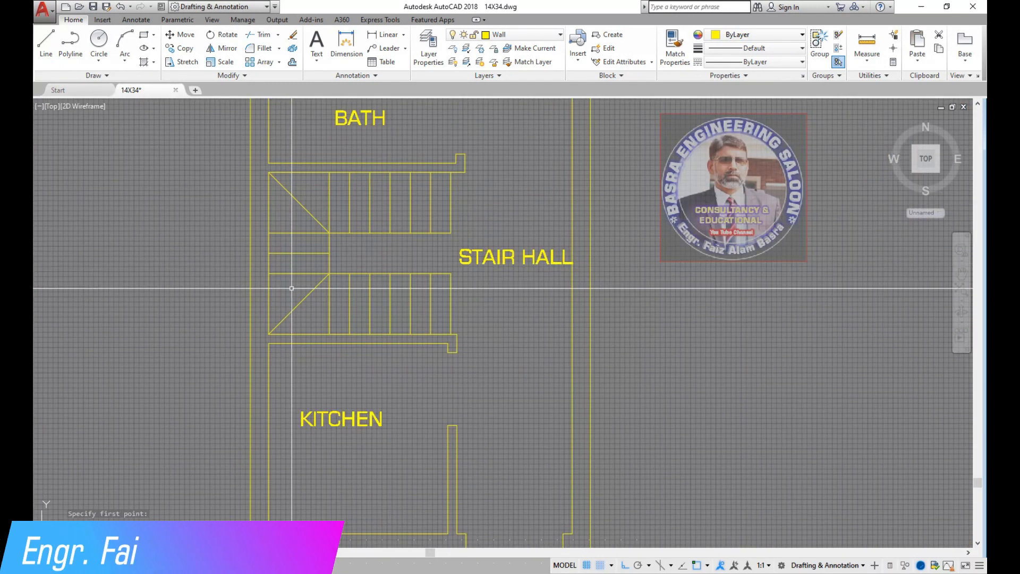
Move the STAIR HALL label from the passage onto the stair, over the upper flight's inner edge
{"action": "left_click", "coordinate": [182, 38]}
{"action": "left_click", "coordinate": [503, 254]}
{"action": "right_click", "coordinate": [503, 254]}
{"action": "left_click", "coordinate": [502, 254]}
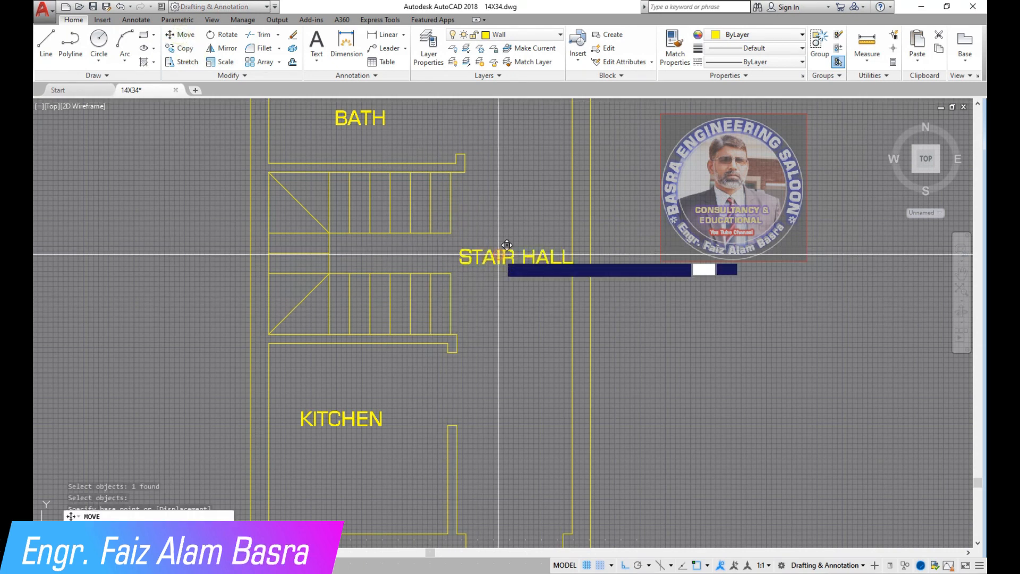
{"action": "left_click", "coordinate": [395, 231]}
{"action": "scroll", "coordinate": [412, 237], "scroll_direction": "up", "scroll_amount": 2}
{"action": "key", "text": "Escape"}
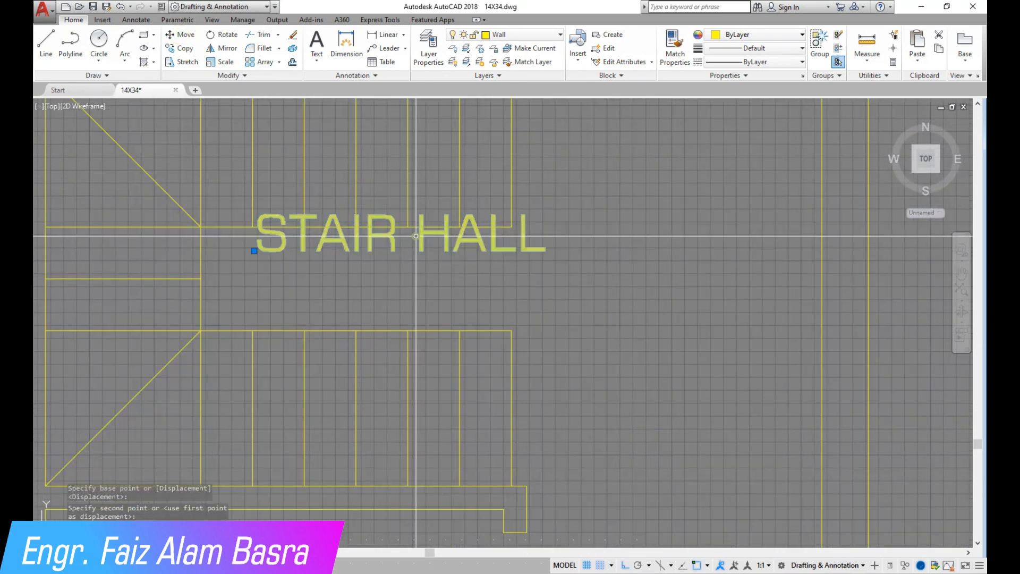
Edit the STAIR HALL label so that it reads STAIR
{"action": "double_click", "coordinate": [399, 232]}
{"action": "left_click", "coordinate": [398, 230]}
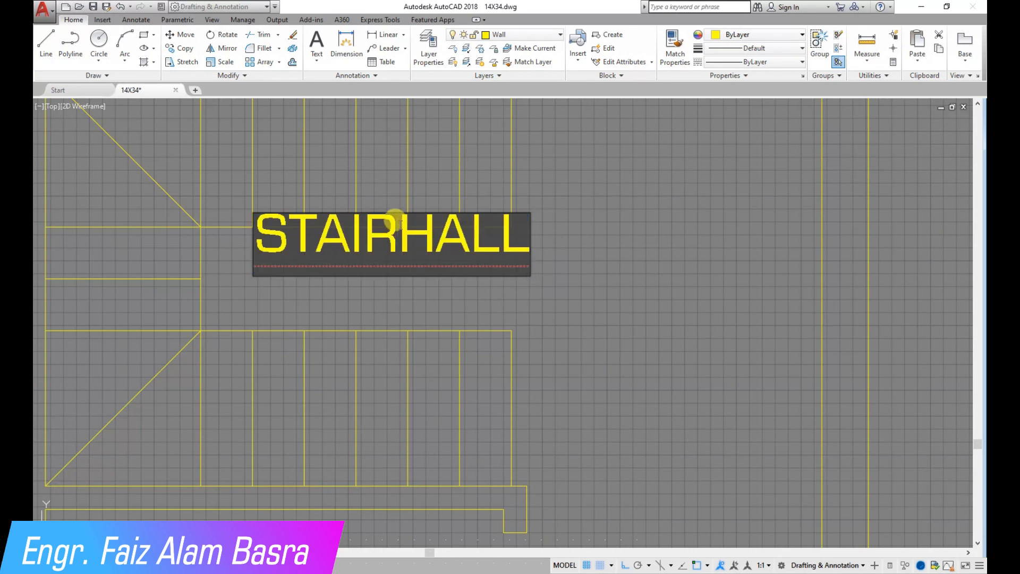
{"action": "key", "text": "Delete"}
{"action": "key", "text": "Delete"}
{"action": "key", "text": "Delete"}
{"action": "key", "text": "Delete"}
{"action": "left_click", "coordinate": [451, 252]}
{"action": "right_click", "coordinate": [396, 270]}
{"action": "left_click", "coordinate": [417, 281]}
Move the STAIR label straight up so it sits on the upper flight's treads
{"action": "left_click", "coordinate": [182, 36]}
{"action": "right_click", "coordinate": [374, 269]}
{"action": "left_click", "coordinate": [374, 266]}
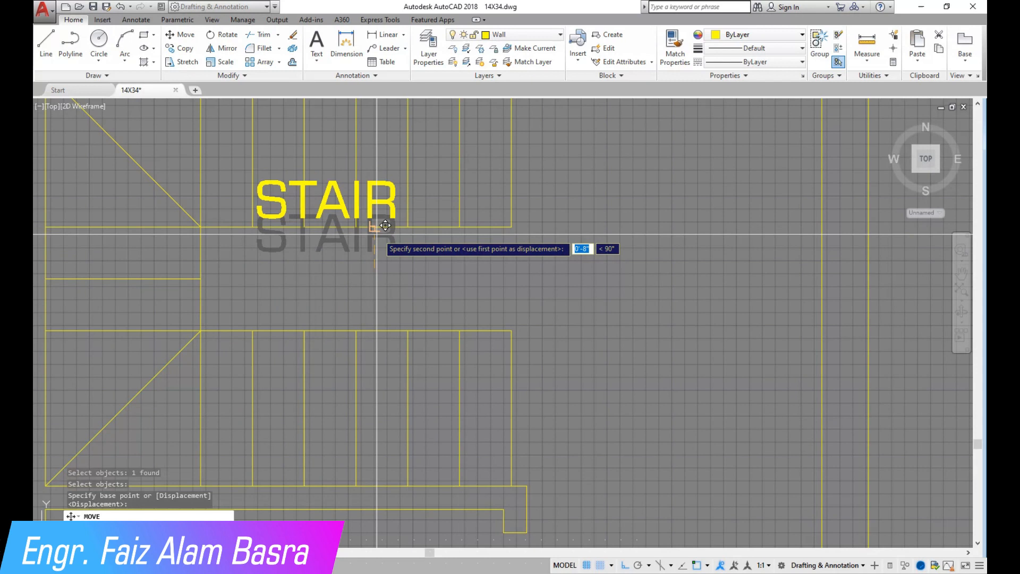
{"action": "left_click", "coordinate": [374, 223]}
{"action": "scroll", "coordinate": [391, 277], "scroll_direction": "down", "scroll_amount": 1}
{"action": "scroll", "coordinate": [468, 265], "scroll_direction": "down", "scroll_amount": 4}
{"action": "scroll", "coordinate": [434, 312], "scroll_direction": "up", "scroll_amount": 4}
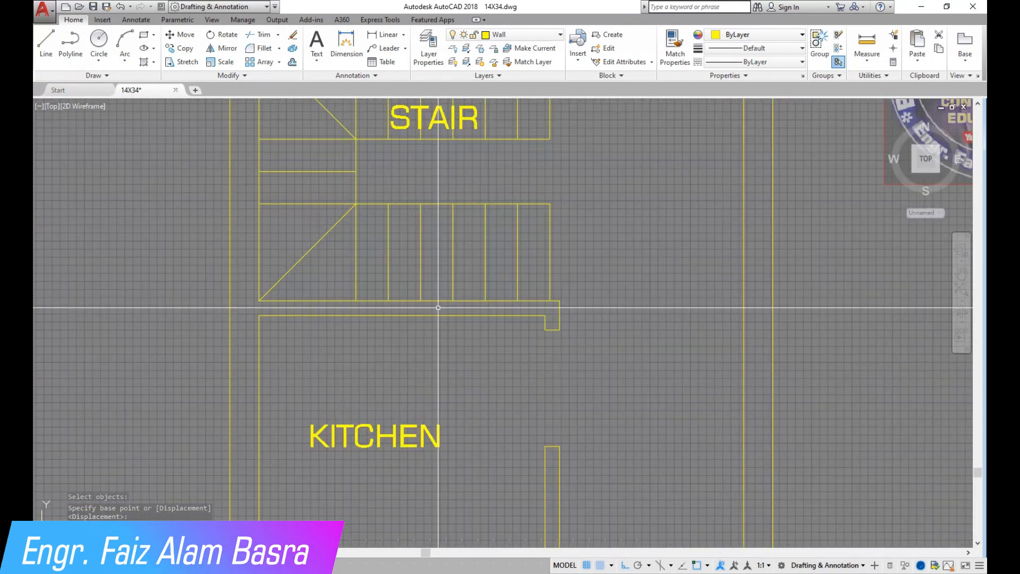
Start a multileader for the stair direction and set its maximum leader points to 4
{"action": "left_click", "coordinate": [433, 335]}
{"action": "scroll", "coordinate": [428, 360], "scroll_direction": "down", "scroll_amount": 2}
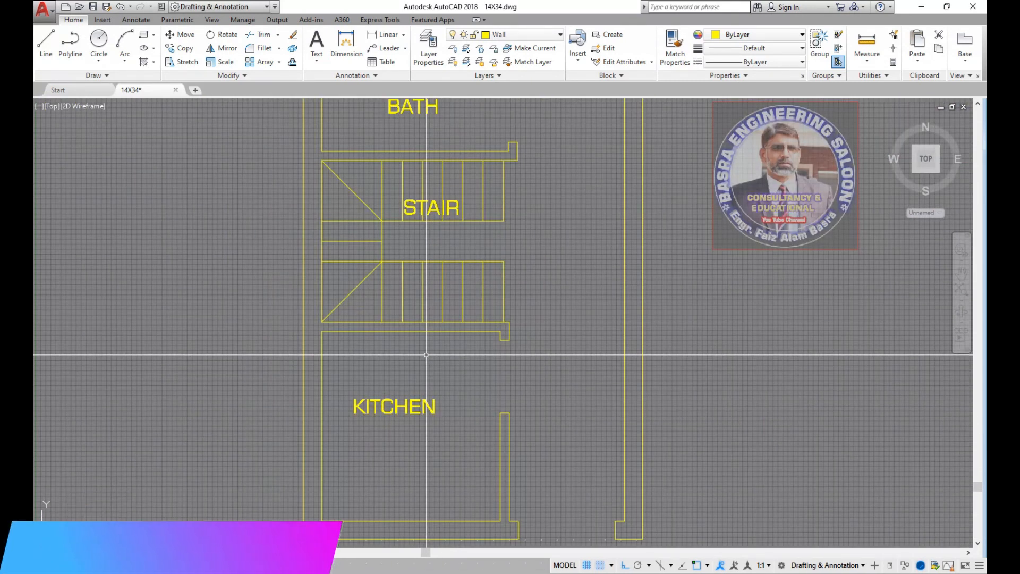
{"action": "scroll", "coordinate": [370, 291], "scroll_direction": "up", "scroll_amount": 2}
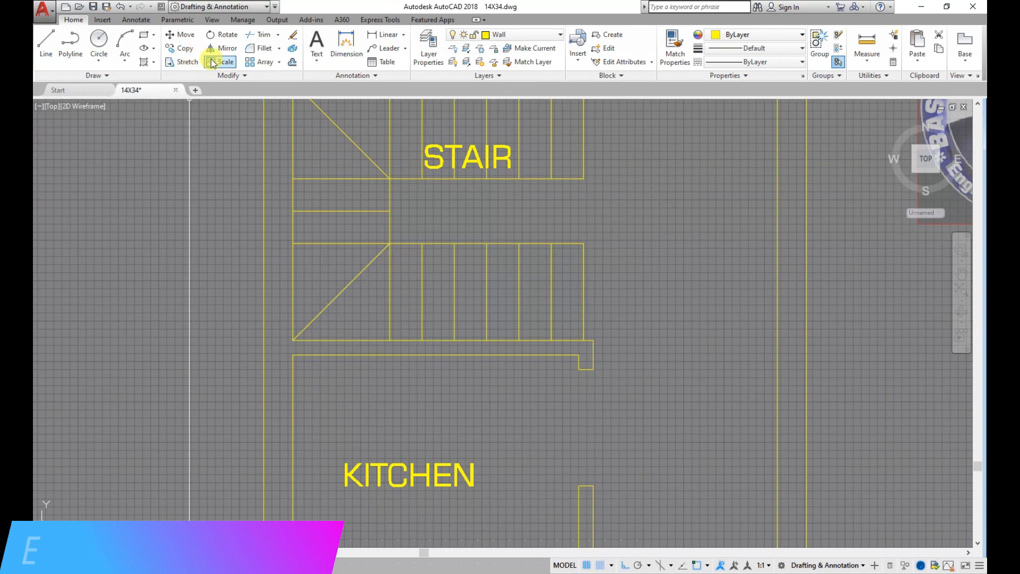
{"action": "left_click", "coordinate": [404, 48]}
{"action": "left_click", "coordinate": [387, 68]}
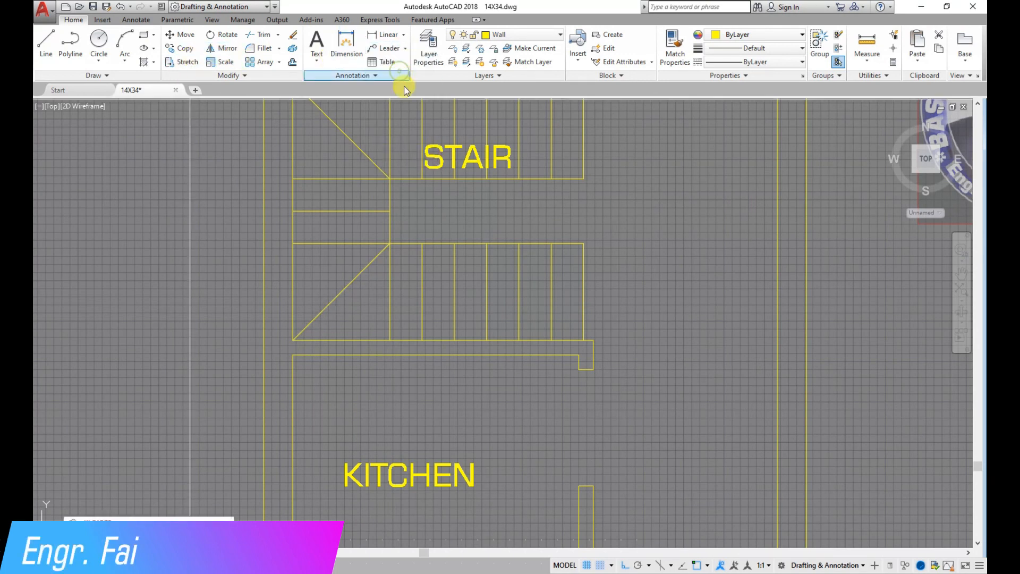
{"action": "right_click", "coordinate": [429, 196]}
{"action": "left_click", "coordinate": [460, 245]}
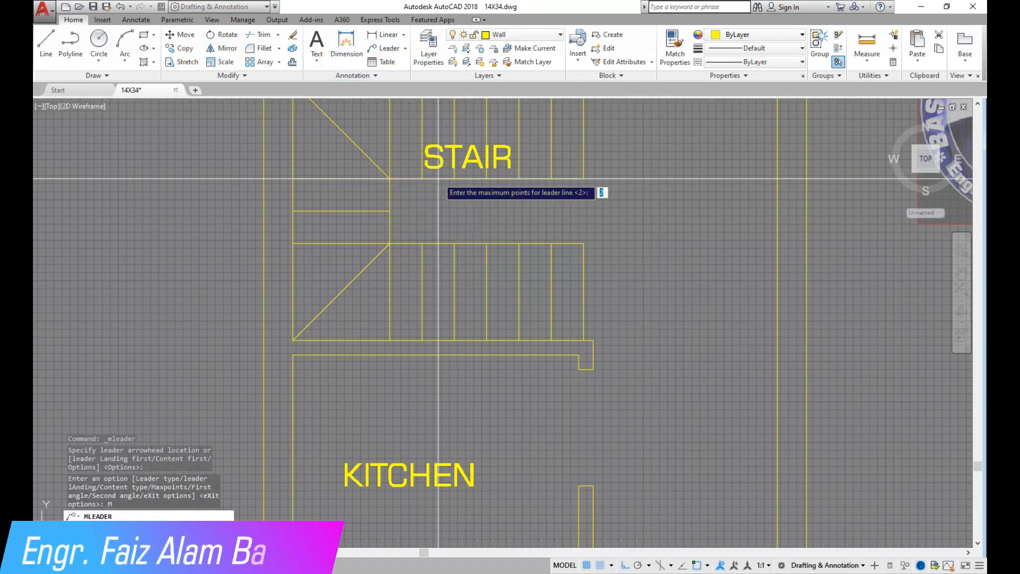
{"action": "type", "text": "4"}
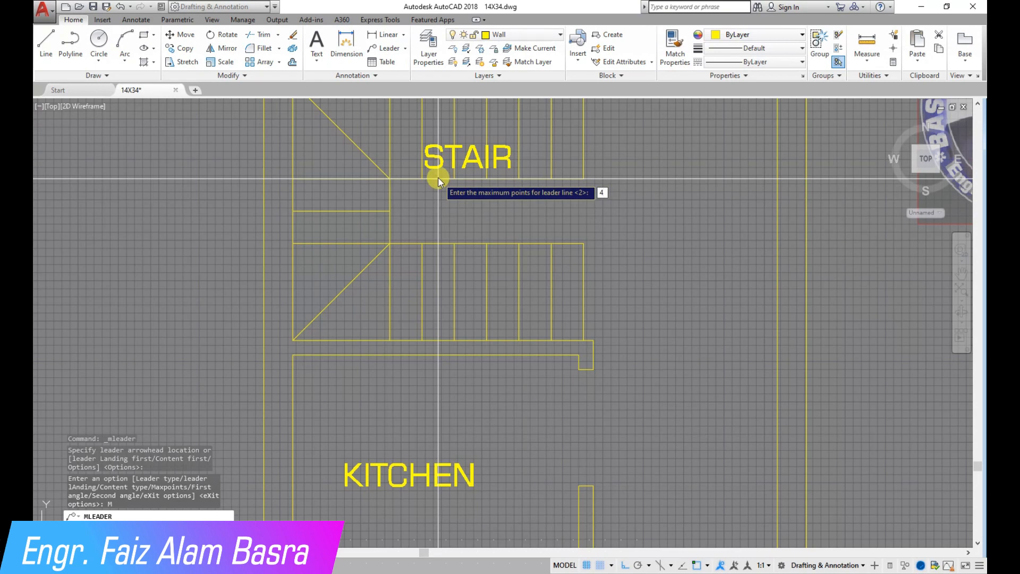
{"action": "key", "text": "Return"}
{"action": "left_click", "coordinate": [480, 276]}
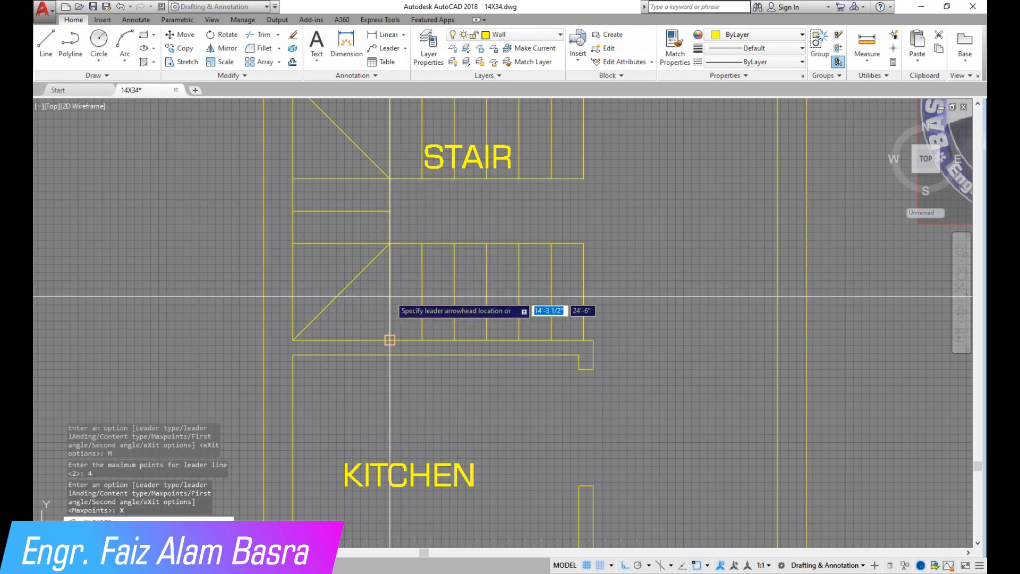
Run the stair-direction leader through both landing diagonals and past the upper flight's end, with the text UP
{"action": "left_click", "coordinate": [340, 294]}
{"action": "left_click", "coordinate": [342, 131]}
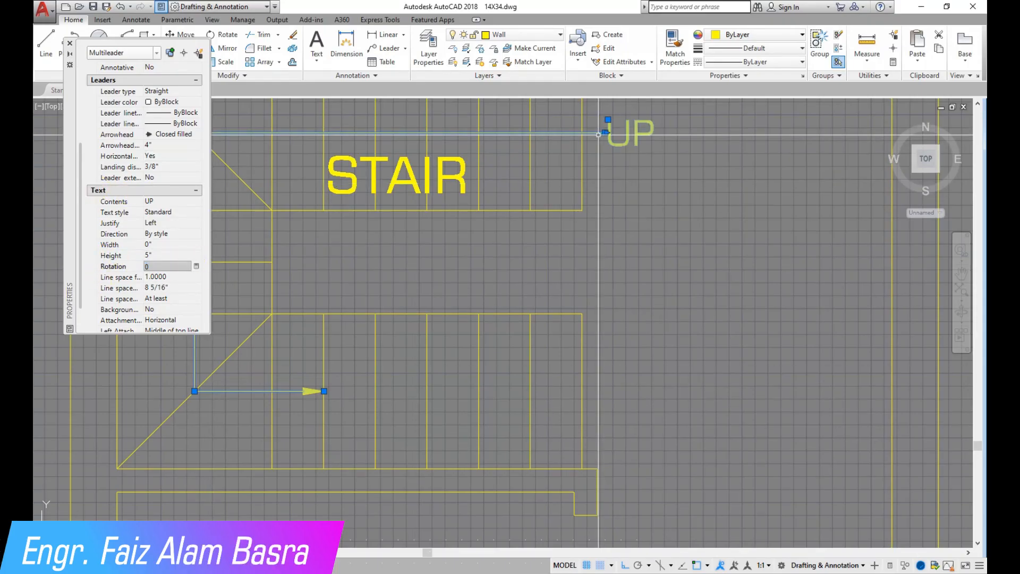
{"action": "left_click", "coordinate": [70, 42]}
{"action": "key", "text": "Escape"}
Stretch the leader's arrowhead end back to the landing's edge line at the start of the lower flight
{"action": "scroll", "coordinate": [350, 281], "scroll_direction": "down", "scroll_amount": 2}
{"action": "scroll", "coordinate": [297, 334], "scroll_direction": "up", "scroll_amount": 1}
{"action": "scroll", "coordinate": [399, 325], "scroll_direction": "up", "scroll_amount": 2}
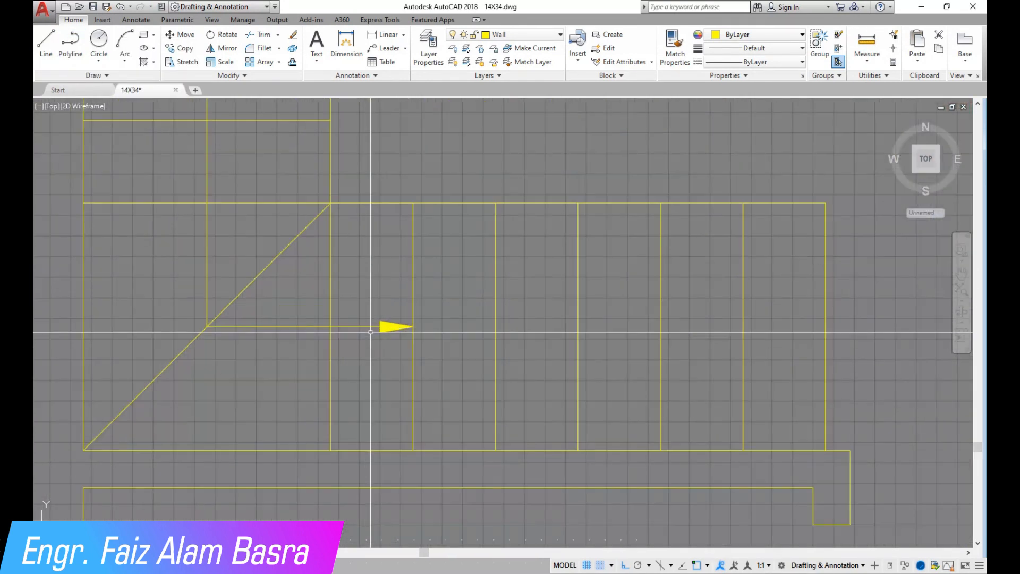
{"action": "scroll", "coordinate": [367, 296], "scroll_direction": "down", "scroll_amount": 2}
{"action": "scroll", "coordinate": [381, 310], "scroll_direction": "up", "scroll_amount": 3}
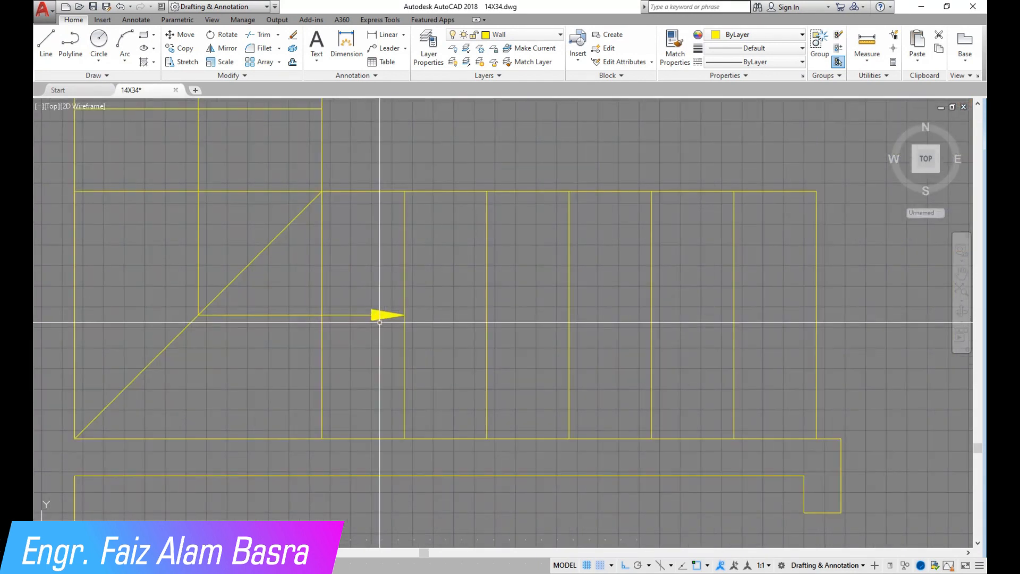
{"action": "left_click", "coordinate": [399, 320]}
{"action": "left_click", "coordinate": [405, 314]}
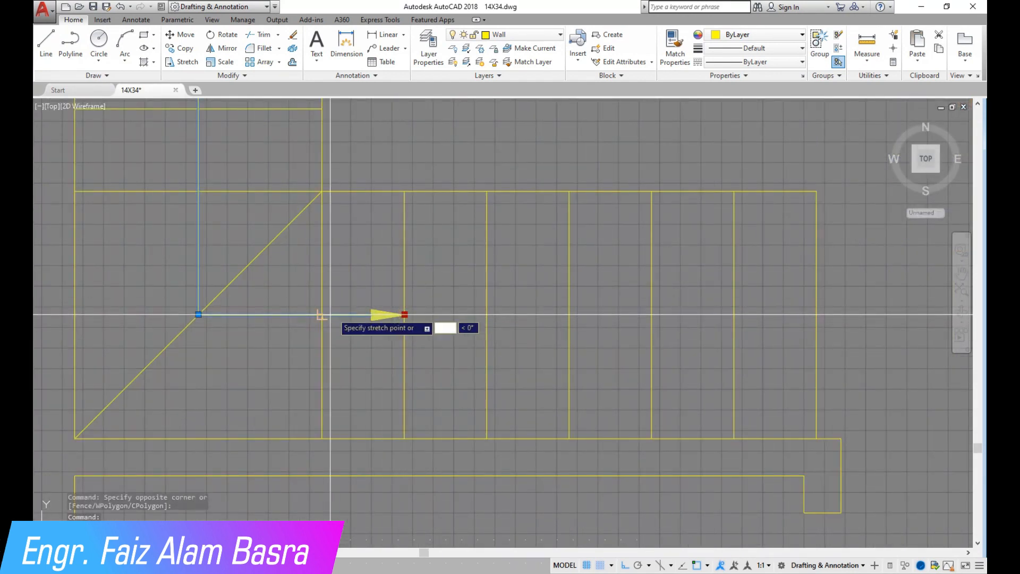
{"action": "left_click", "coordinate": [321, 315]}
{"action": "scroll", "coordinate": [325, 316], "scroll_direction": "down", "scroll_amount": 3}
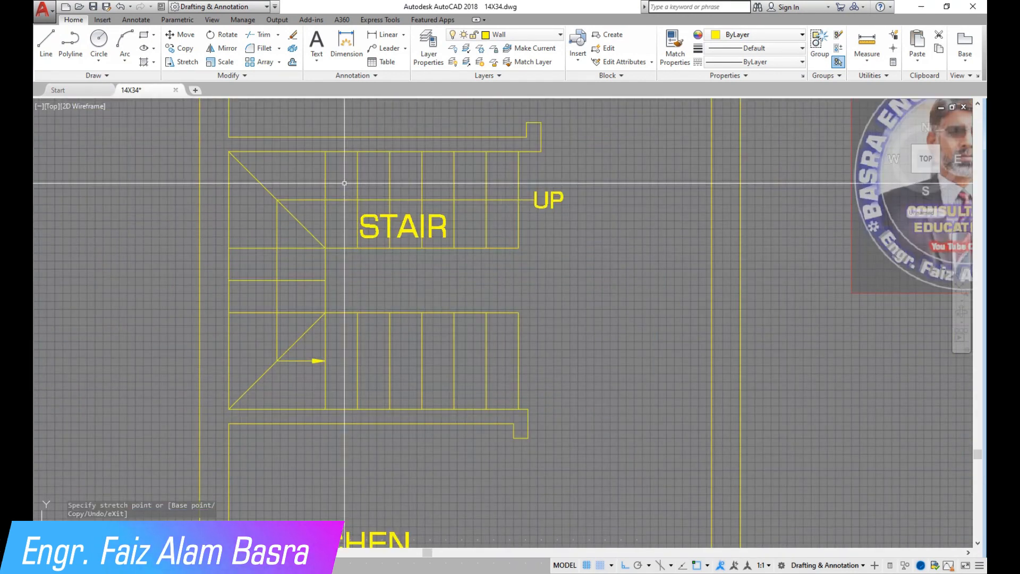
Trim the lower flight's inner edge line back to the landing and erase the lower flight's treads
{"action": "scroll", "coordinate": [372, 213], "scroll_direction": "down", "scroll_amount": 2}
{"action": "scroll", "coordinate": [375, 325], "scroll_direction": "up", "scroll_amount": 2}
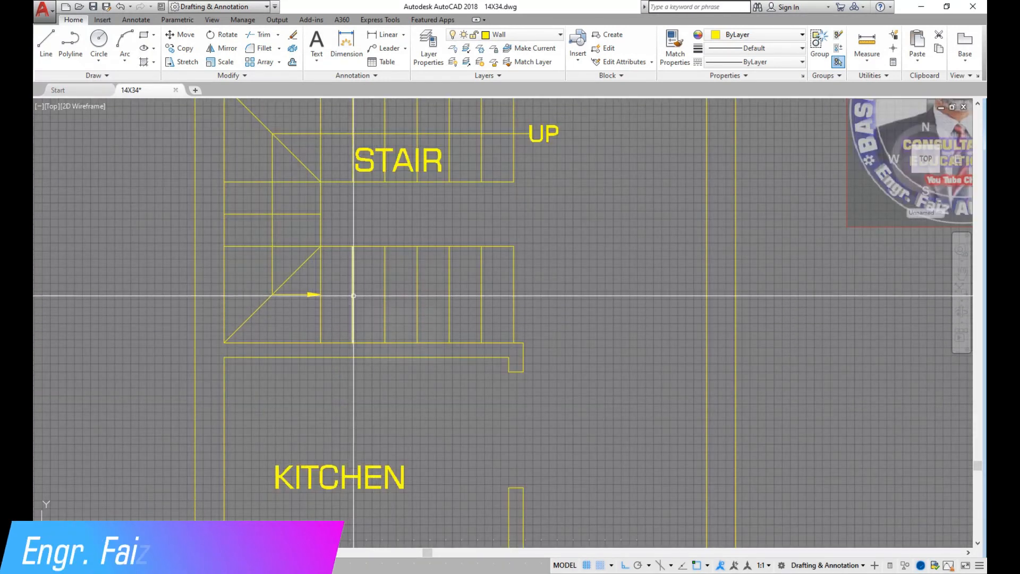
{"action": "scroll", "coordinate": [369, 267], "scroll_direction": "down", "scroll_amount": 2}
{"action": "scroll", "coordinate": [474, 265], "scroll_direction": "up", "scroll_amount": 2}
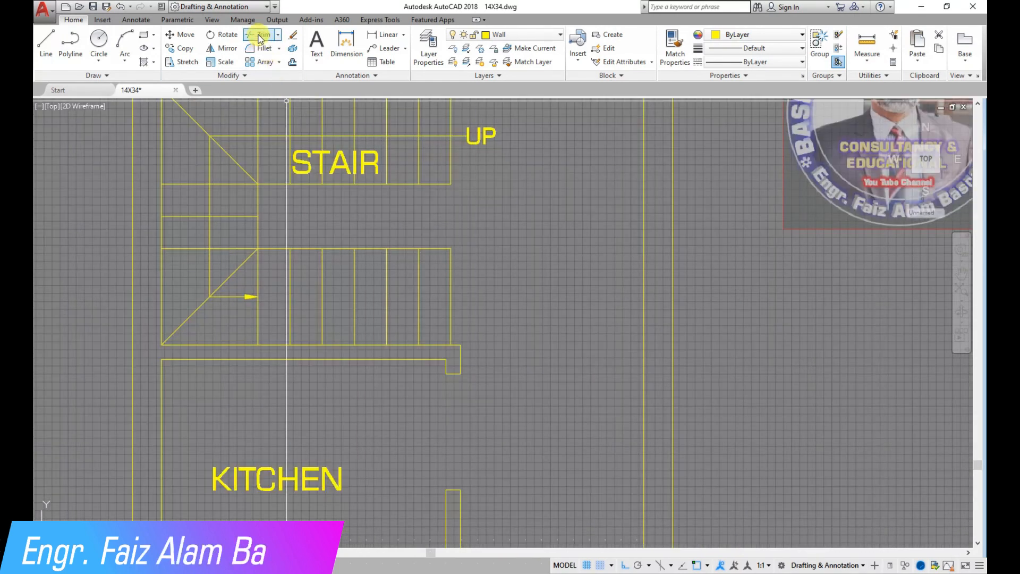
{"action": "left_click", "coordinate": [264, 248]}
{"action": "right_click", "coordinate": [338, 211]}
{"action": "left_click", "coordinate": [353, 217]}
{"action": "left_click", "coordinate": [492, 280]}
{"action": "left_click", "coordinate": [279, 224]}
{"action": "key", "text": "Delete"}
Examine the plan around the revised stair, the kitchen and the size label
{"action": "scroll", "coordinate": [298, 297], "scroll_direction": "down", "scroll_amount": 2}
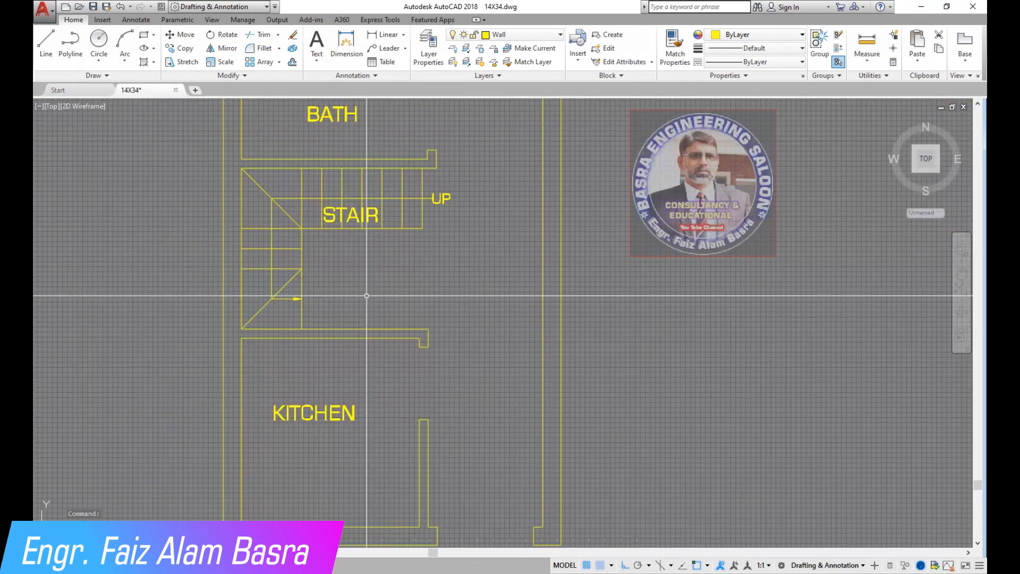
{"action": "scroll", "coordinate": [328, 228], "scroll_direction": "up", "scroll_amount": 2}
{"action": "scroll", "coordinate": [330, 256], "scroll_direction": "down", "scroll_amount": 2}
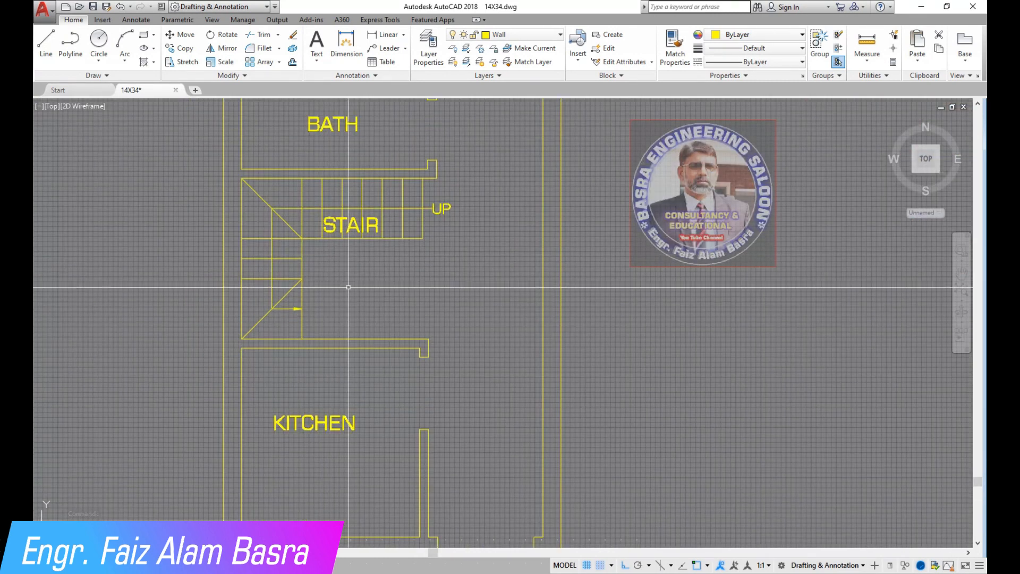
{"action": "scroll", "coordinate": [384, 287], "scroll_direction": "down", "scroll_amount": 2}
{"action": "scroll", "coordinate": [359, 389], "scroll_direction": "up", "scroll_amount": 4}
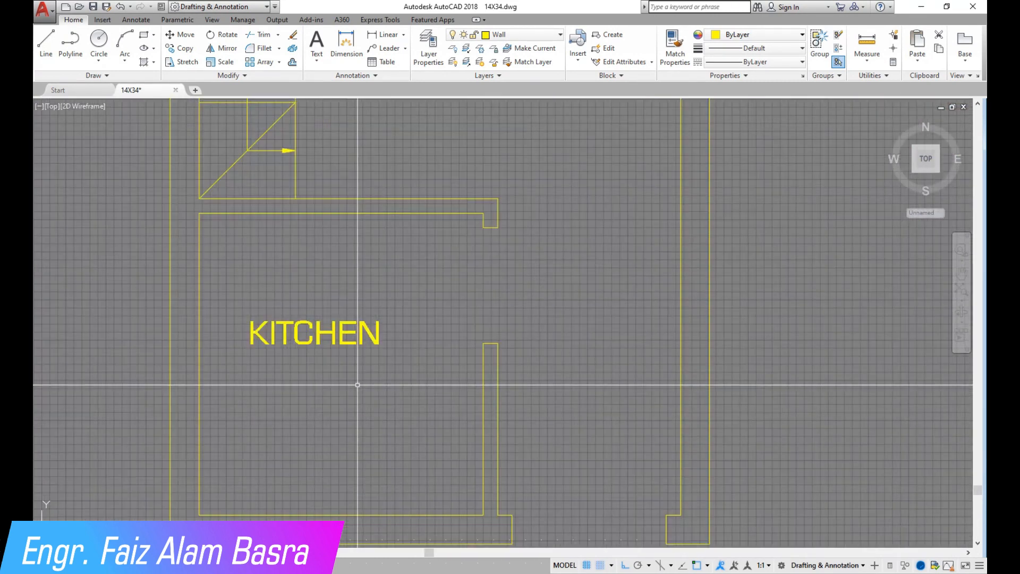
{"action": "scroll", "coordinate": [354, 379], "scroll_direction": "down", "scroll_amount": 6}
{"action": "scroll", "coordinate": [356, 380], "scroll_direction": "up", "scroll_amount": 4}
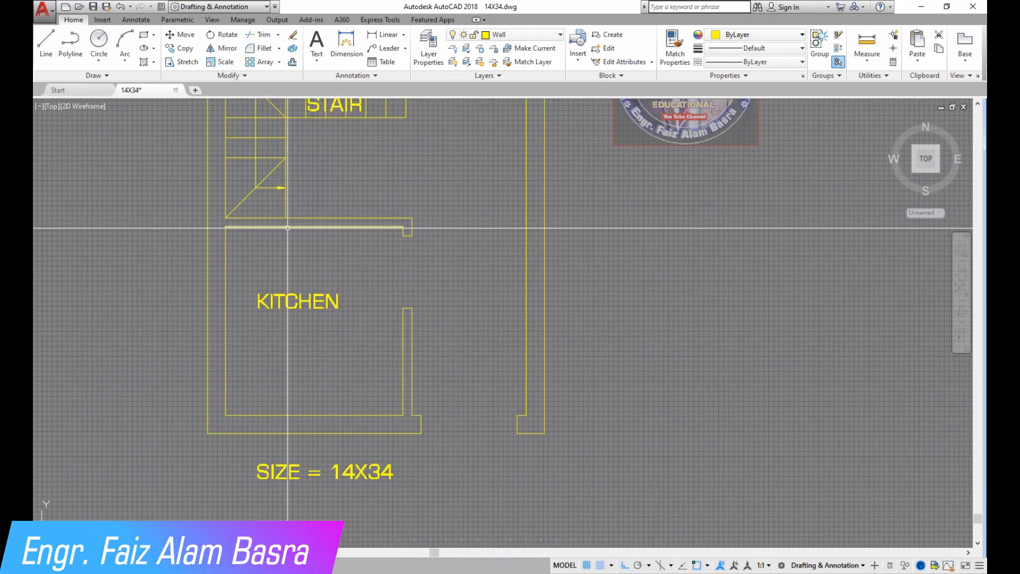
{"action": "scroll", "coordinate": [291, 327], "scroll_direction": "up", "scroll_amount": 2}
{"action": "scroll", "coordinate": [314, 361], "scroll_direction": "down", "scroll_amount": 2}
{"action": "scroll", "coordinate": [336, 355], "scroll_direction": "up", "scroll_amount": 2}
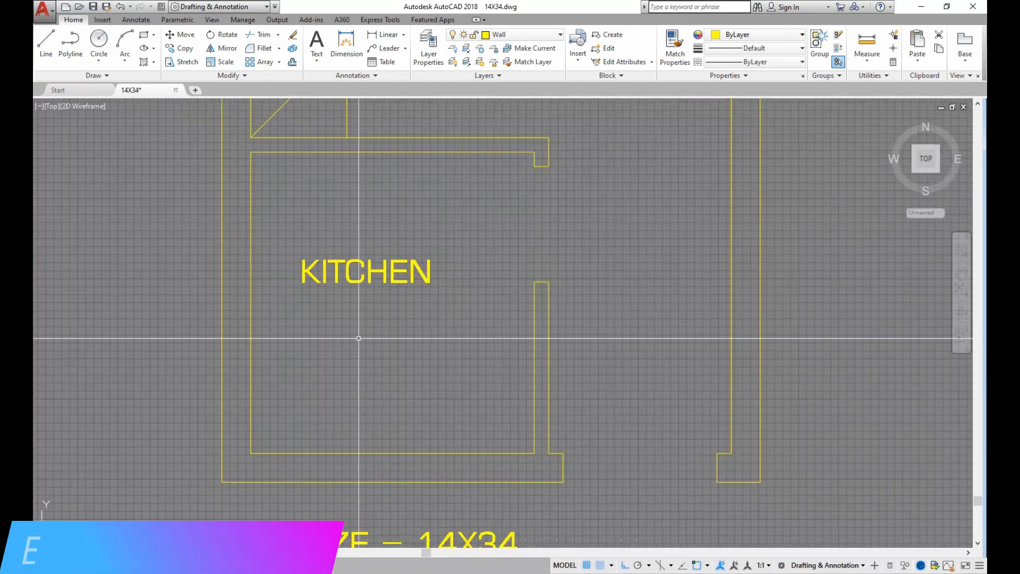
{"action": "scroll", "coordinate": [352, 330], "scroll_direction": "down", "scroll_amount": 4}
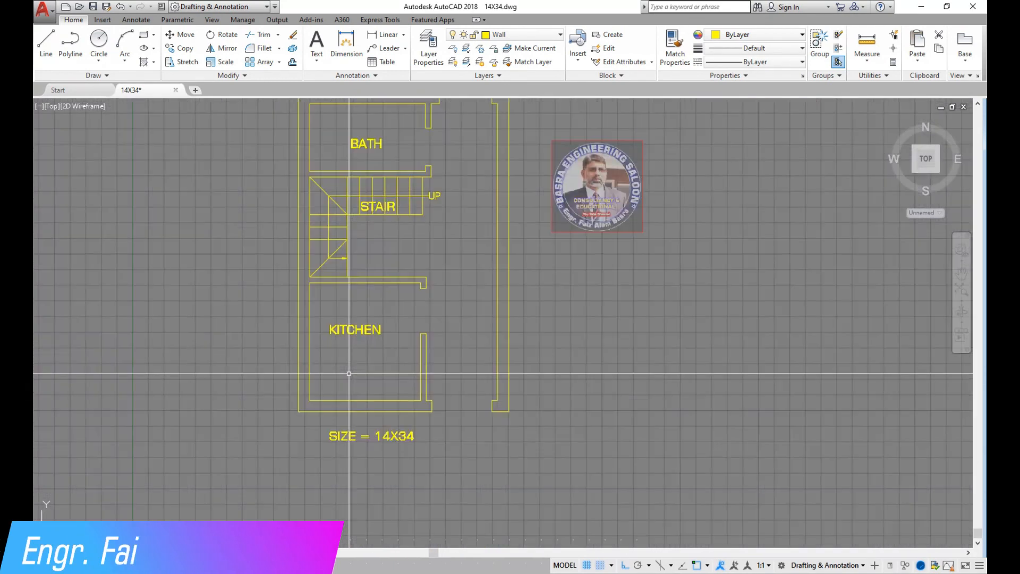
Save the drawing
{"action": "left_click", "coordinate": [94, 7]}
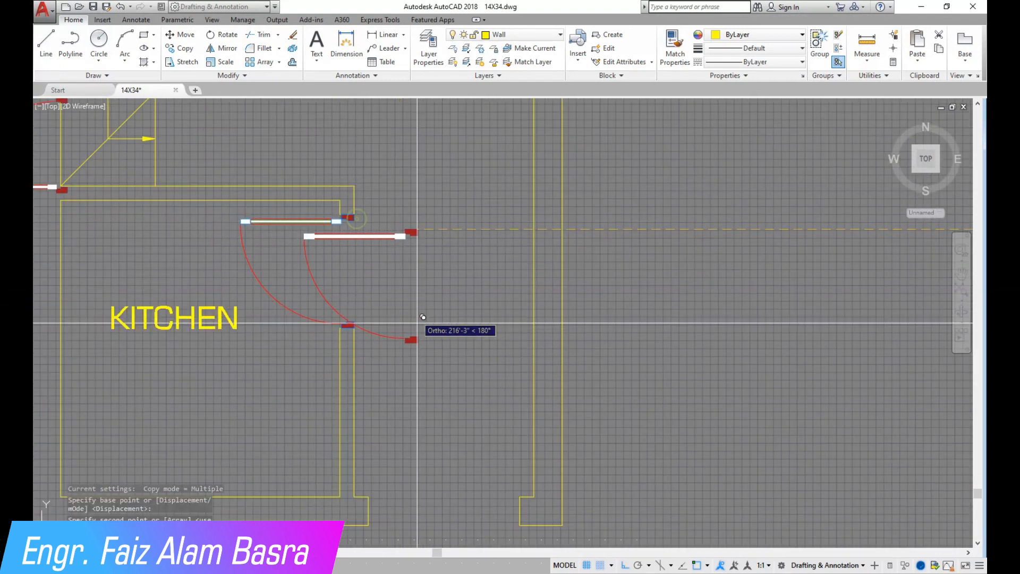
Move the single door copy beside the stair's outer wall into the BATH doorway, snapping its jamb to the lower wall corner
{"action": "key", "text": "Escape"}
{"action": "scroll", "coordinate": [462, 357], "scroll_direction": "down", "scroll_amount": 2}
{"action": "scroll", "coordinate": [100, 176], "scroll_direction": "up", "scroll_amount": 4}
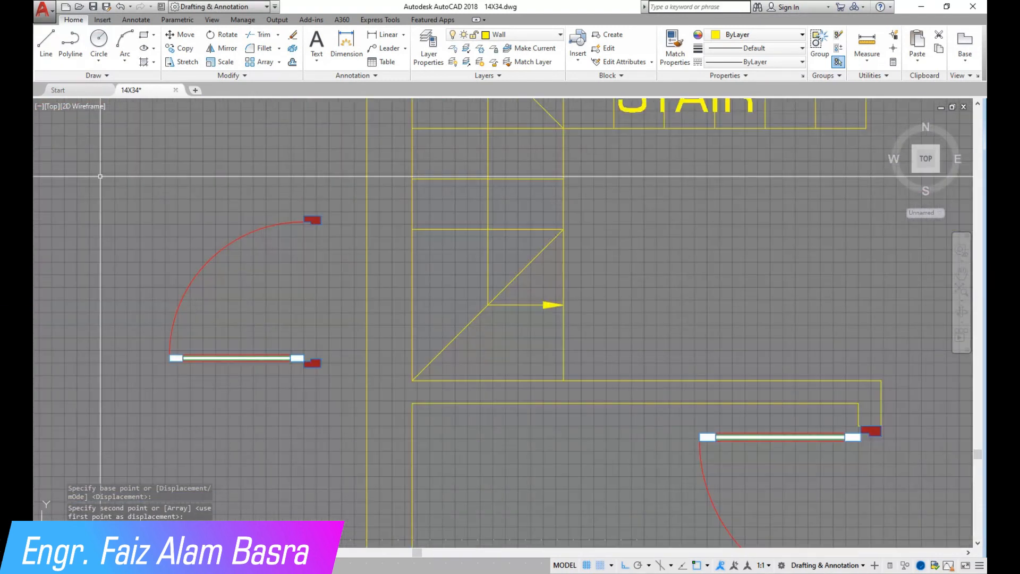
{"action": "left_click", "coordinate": [188, 35]}
{"action": "left_click", "coordinate": [337, 380]}
{"action": "left_click", "coordinate": [196, 257]}
{"action": "right_click", "coordinate": [308, 379]}
{"action": "left_click", "coordinate": [321, 368]}
{"action": "scroll", "coordinate": [340, 420], "scroll_direction": "down", "scroll_amount": 3}
{"action": "scroll", "coordinate": [537, 319], "scroll_direction": "up", "scroll_amount": 6}
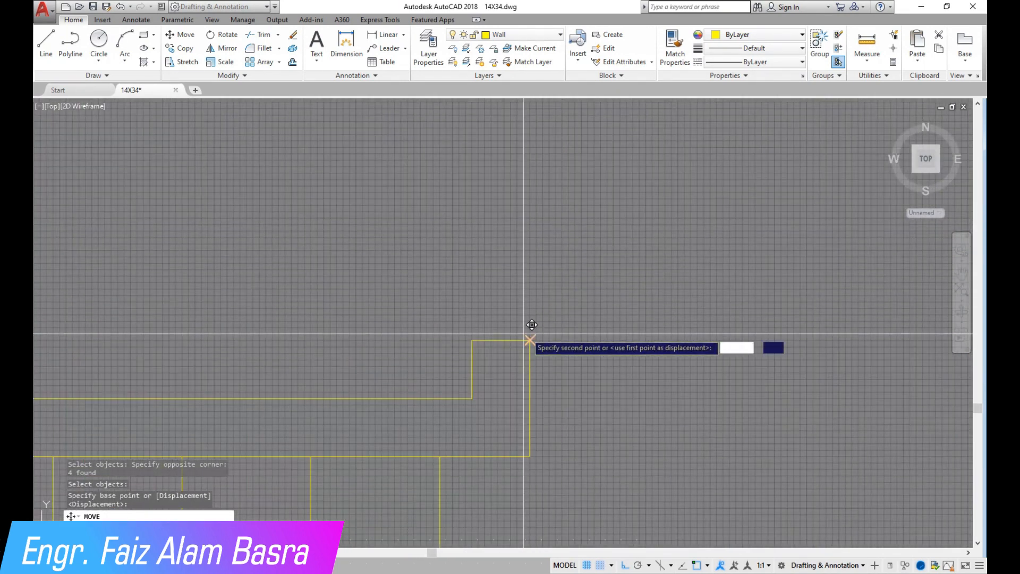
{"action": "left_click", "coordinate": [524, 341]}
Move the larger single door from outside the plan into the BED room's entrance opening off the passage
{"action": "scroll", "coordinate": [524, 340], "scroll_direction": "down", "scroll_amount": 4}
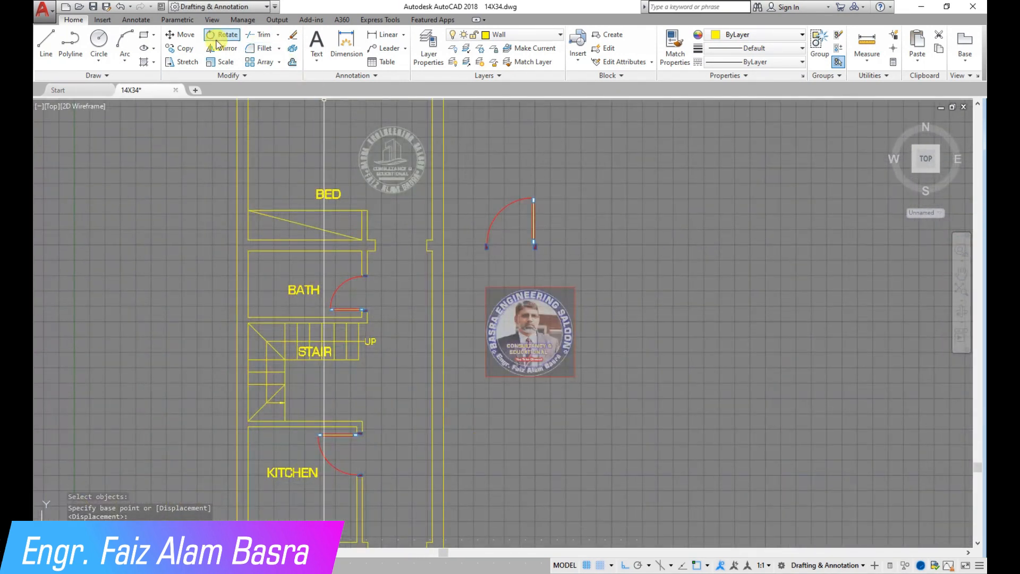
{"action": "left_click", "coordinate": [184, 35]}
{"action": "scroll", "coordinate": [478, 229], "scroll_direction": "up", "scroll_amount": 6}
{"action": "left_click", "coordinate": [733, 358]}
{"action": "left_click", "coordinate": [581, 308]}
{"action": "right_click", "coordinate": [713, 322]}
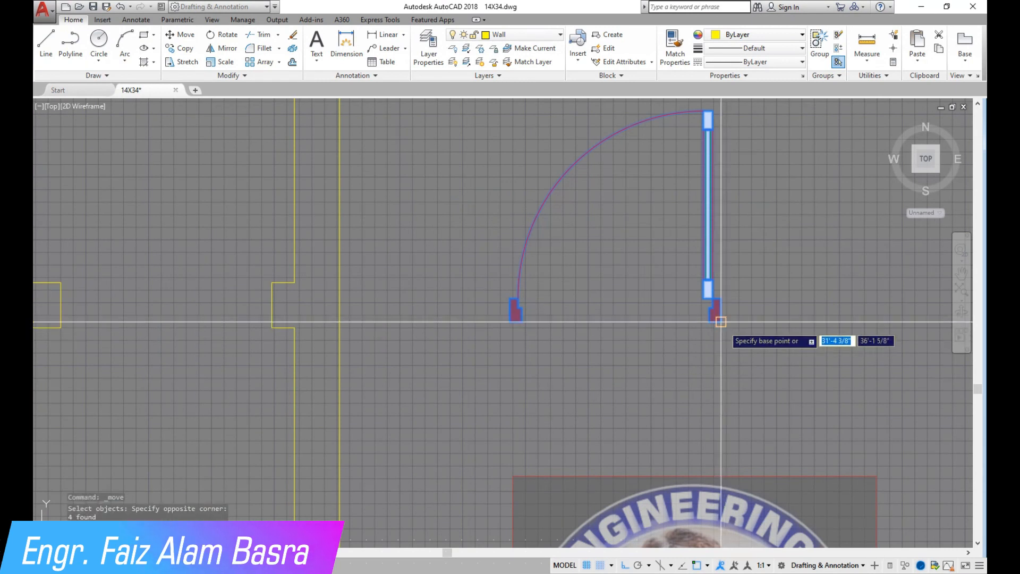
{"action": "left_click", "coordinate": [721, 323]}
{"action": "scroll", "coordinate": [197, 270], "scroll_direction": "down", "scroll_amount": 4}
{"action": "scroll", "coordinate": [415, 263], "scroll_direction": "down", "scroll_amount": 4}
{"action": "scroll", "coordinate": [372, 324], "scroll_direction": "up", "scroll_amount": 4}
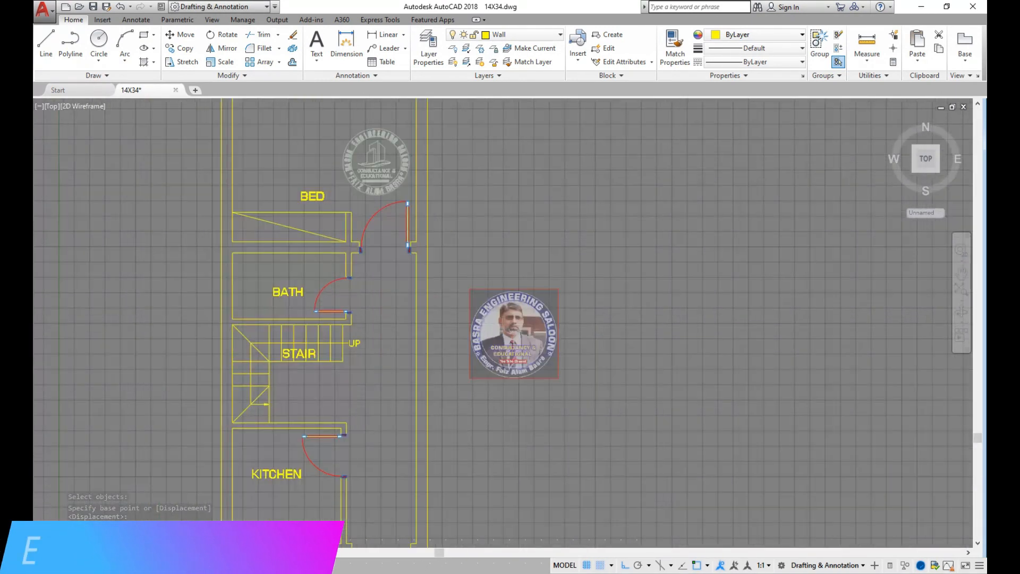
Copy a double-leaf door from the block collection beside the plan into the main entrance opening next to the kitchen
{"action": "scroll", "coordinate": [360, 405], "scroll_direction": "down", "scroll_amount": 2}
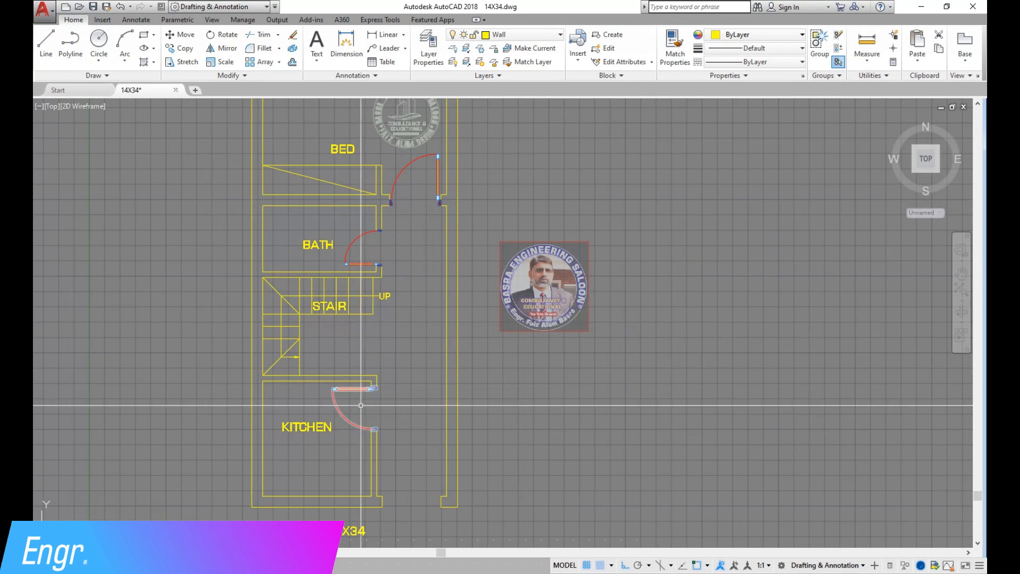
{"action": "left_click", "coordinate": [182, 49]}
{"action": "scroll", "coordinate": [155, 195], "scroll_direction": "down", "scroll_amount": 5}
{"action": "scroll", "coordinate": [829, 276], "scroll_direction": "up", "scroll_amount": 8}
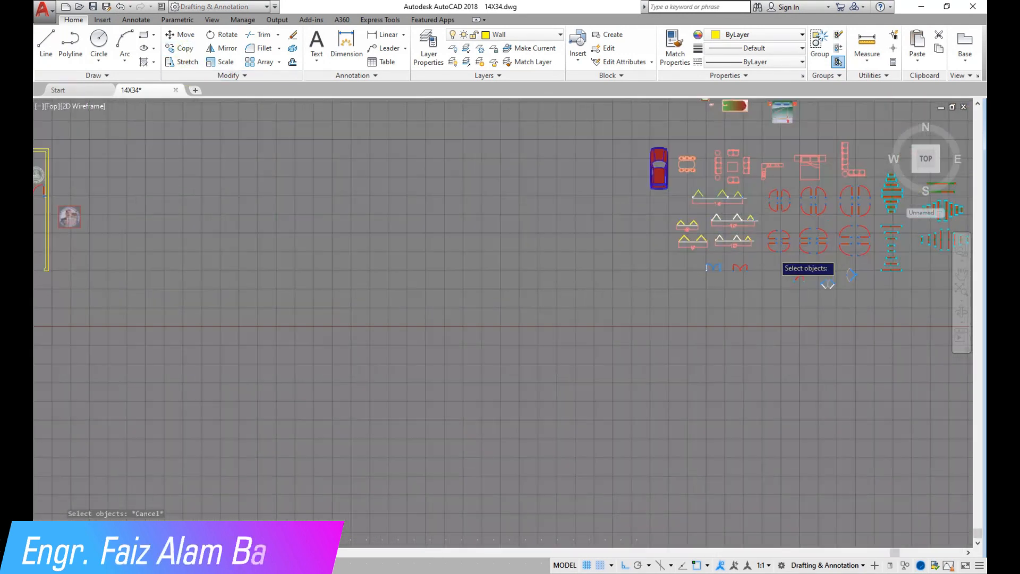
{"action": "left_click", "coordinate": [703, 383]}
{"action": "left_click", "coordinate": [440, 186]}
{"action": "key", "text": "Return"}
{"action": "scroll", "coordinate": [574, 346], "scroll_direction": "up", "scroll_amount": 6}
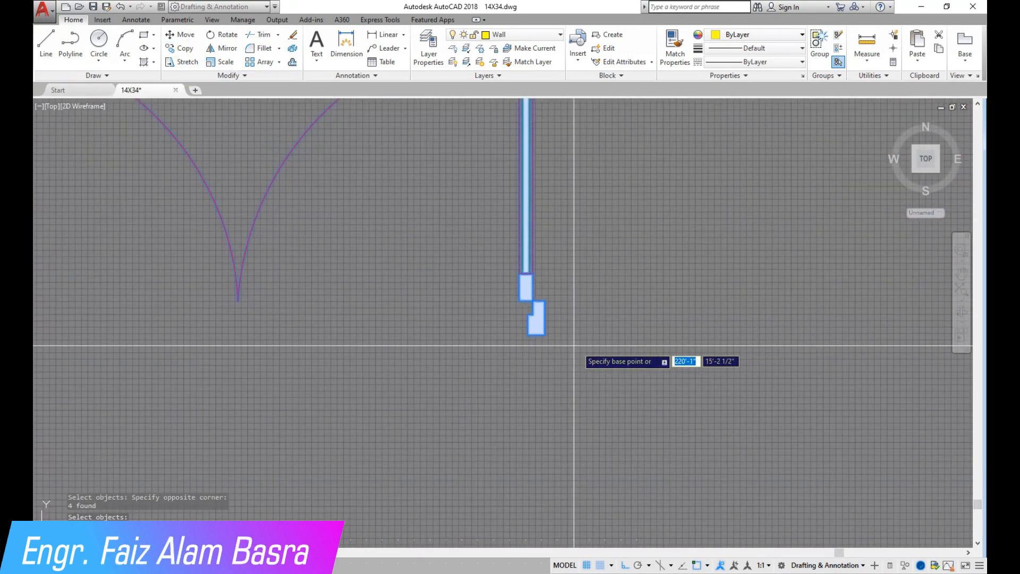
{"action": "left_click", "coordinate": [629, 333]}
{"action": "scroll", "coordinate": [552, 335], "scroll_direction": "down", "scroll_amount": 8}
{"action": "scroll", "coordinate": [433, 250], "scroll_direction": "up", "scroll_amount": 8}
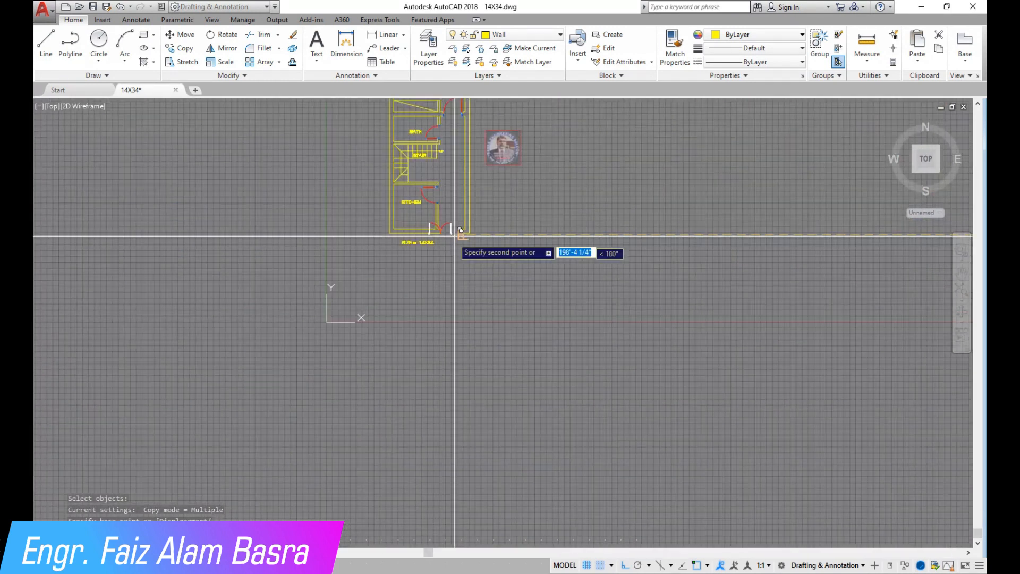
{"action": "key", "text": "Escape"}
{"action": "scroll", "coordinate": [553, 306], "scroll_direction": "down", "scroll_amount": 2}
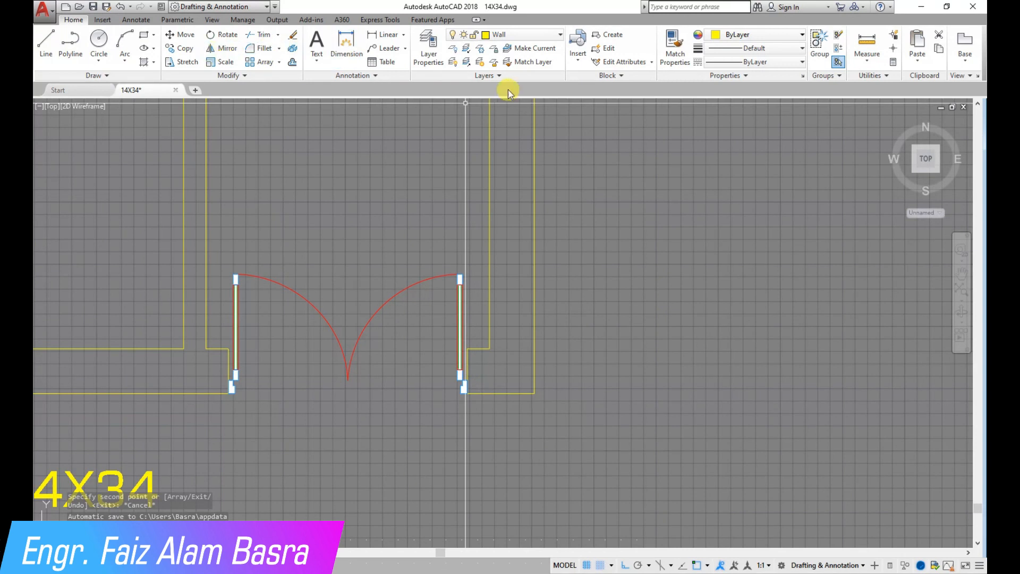
Match the main entrance door's two jambs to the red jamb of an existing door, and save the drawing
{"action": "left_click", "coordinate": [673, 45]}
{"action": "scroll", "coordinate": [488, 380], "scroll_direction": "down", "scroll_amount": 4}
{"action": "scroll", "coordinate": [371, 205], "scroll_direction": "up", "scroll_amount": 6}
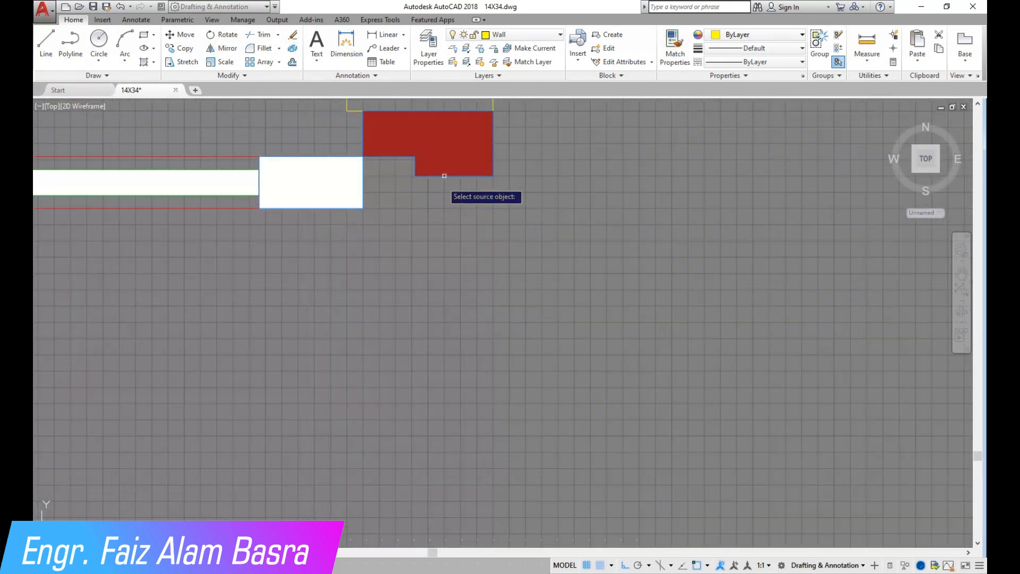
{"action": "left_click", "coordinate": [444, 174]}
{"action": "scroll", "coordinate": [375, 166], "scroll_direction": "down", "scroll_amount": 3}
{"action": "scroll", "coordinate": [387, 234], "scroll_direction": "down", "scroll_amount": 2}
{"action": "scroll", "coordinate": [524, 512], "scroll_direction": "up", "scroll_amount": 5}
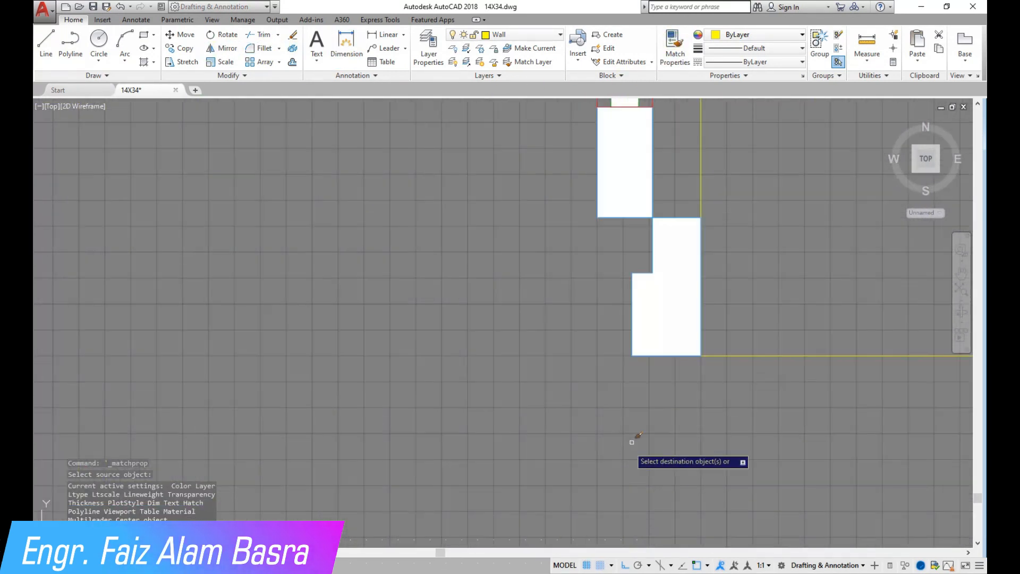
{"action": "left_click", "coordinate": [656, 321]}
{"action": "scroll", "coordinate": [531, 340], "scroll_direction": "down", "scroll_amount": 2}
{"action": "right_click", "coordinate": [481, 354]}
{"action": "left_click", "coordinate": [482, 354]}
{"action": "scroll", "coordinate": [517, 389], "scroll_direction": "down", "scroll_amount": 3}
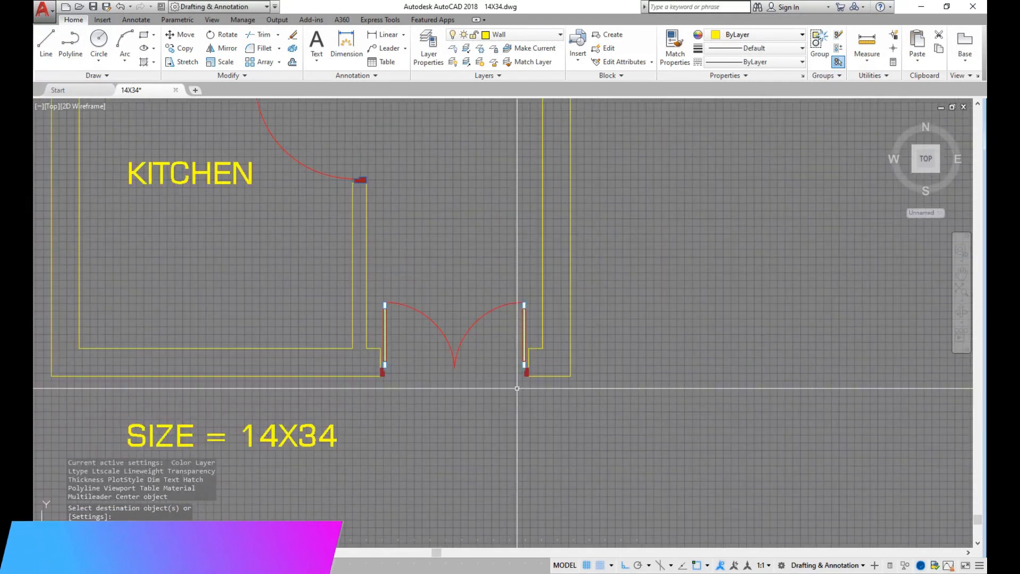
{"action": "scroll", "coordinate": [505, 410], "scroll_direction": "down", "scroll_amount": 2}
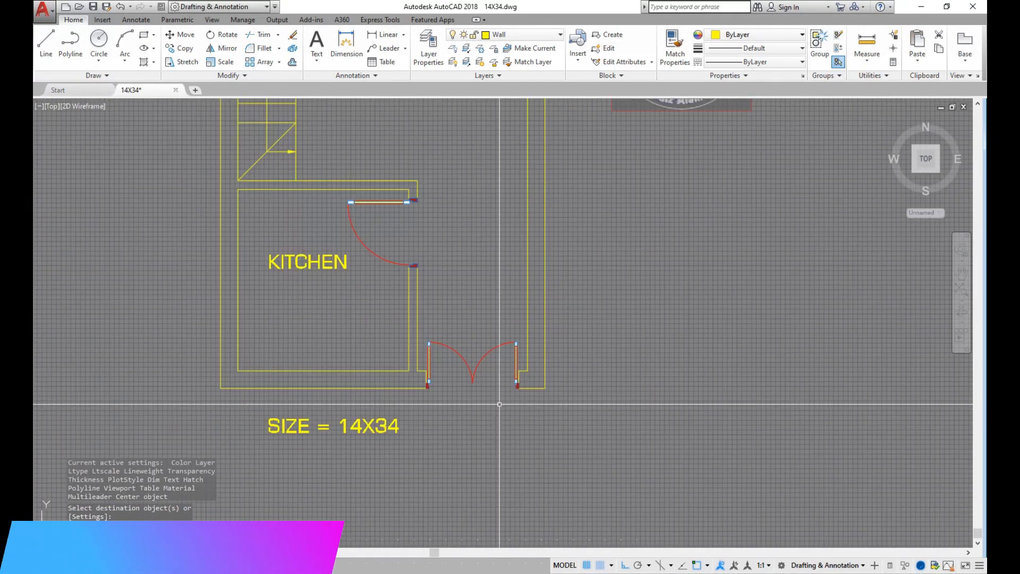
{"action": "left_click", "coordinate": [93, 6]}
Measure the kitchen's inner front wall line with a linear dimension
{"action": "scroll", "coordinate": [255, 231], "scroll_direction": "up", "scroll_amount": 2}
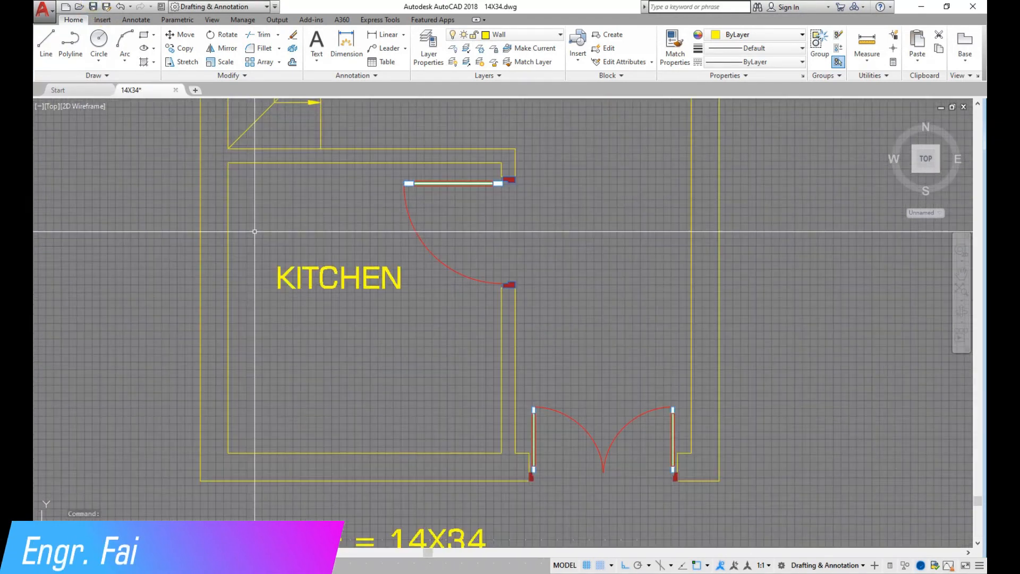
{"action": "left_click", "coordinate": [387, 39]}
{"action": "key", "text": "Return"}
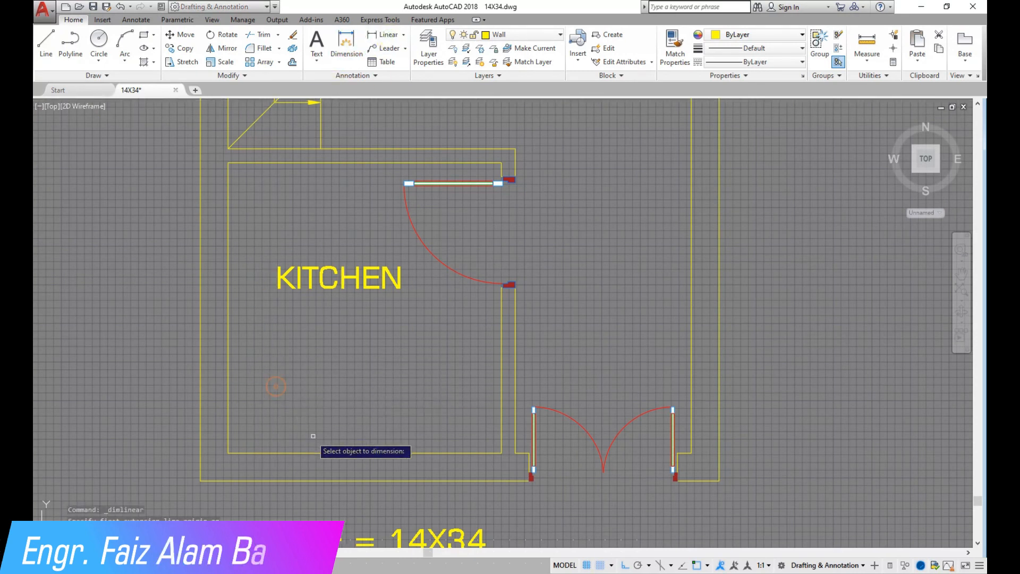
{"action": "left_click", "coordinate": [321, 453]}
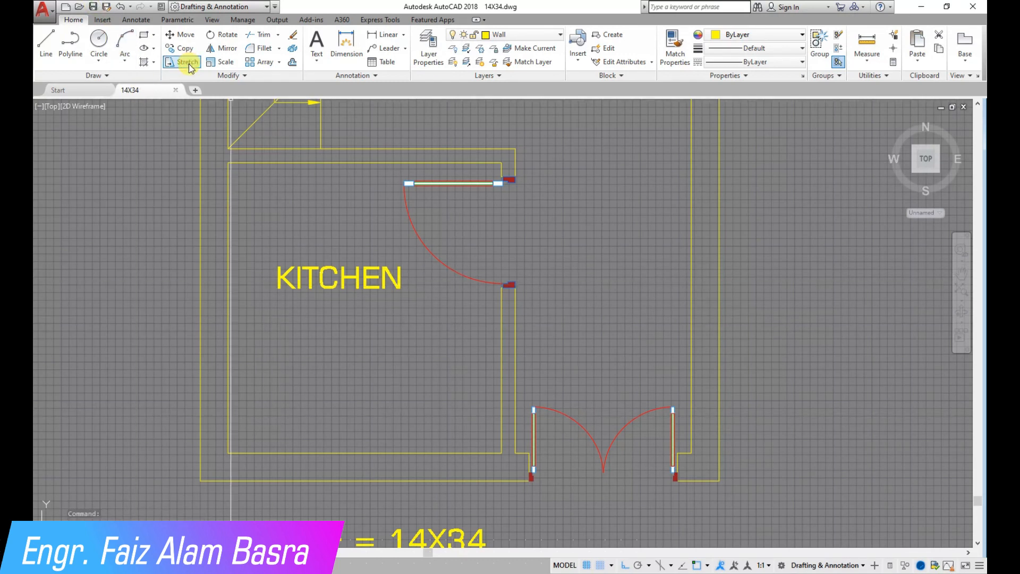
Stretch the kitchen's passage-side wall together with its door inward into the kitchen by 4.5 inches
{"action": "left_click", "coordinate": [522, 462]}
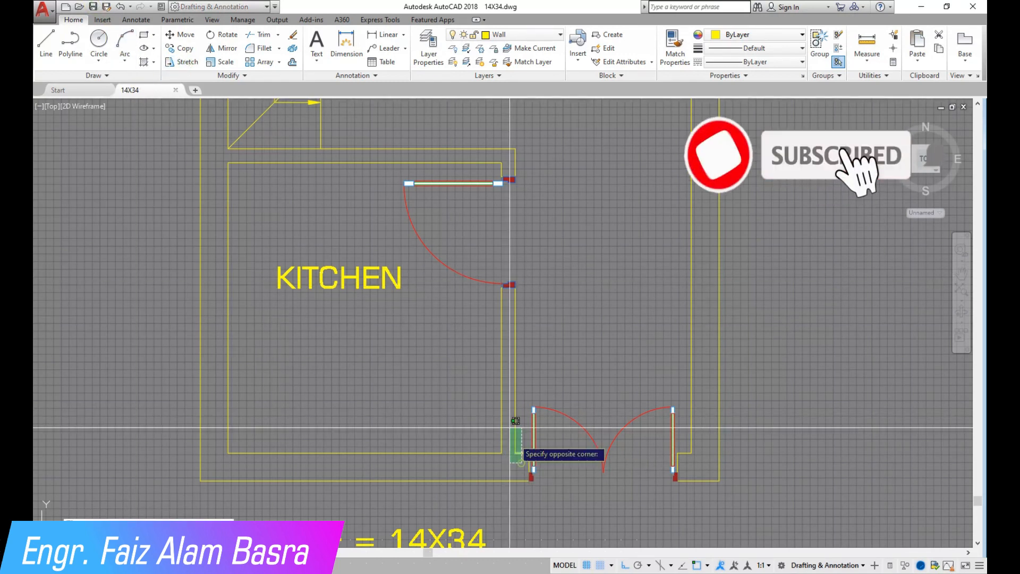
{"action": "left_click", "coordinate": [386, 124]}
{"action": "key", "text": "Return"}
{"action": "left_click", "coordinate": [621, 244]}
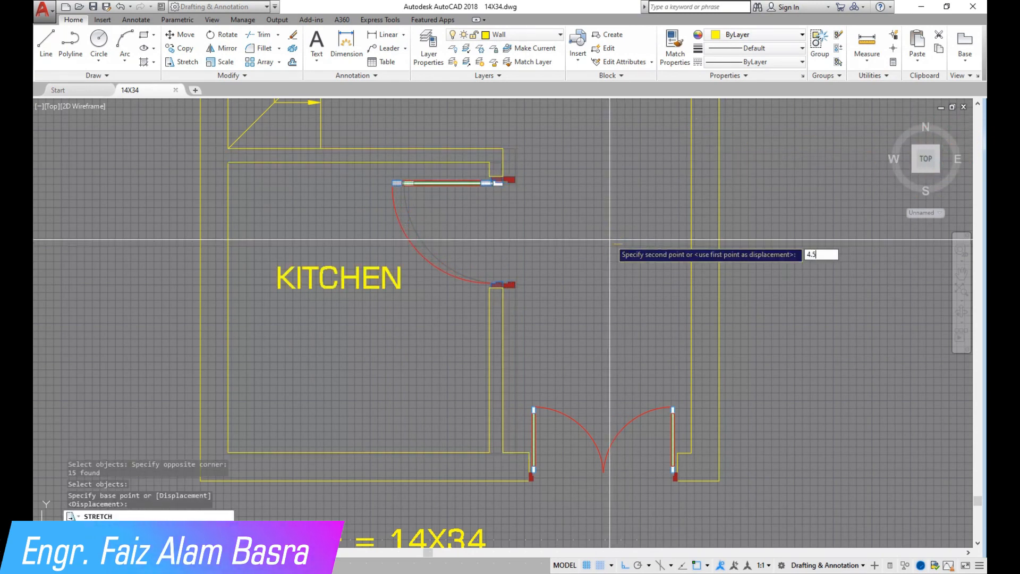
{"action": "key", "text": "Return"}
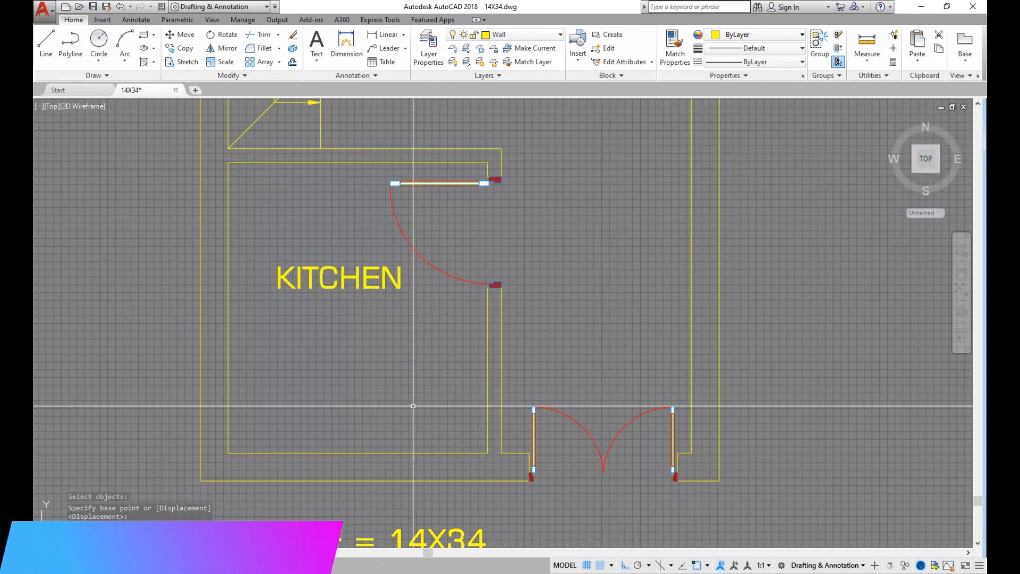
{"action": "scroll", "coordinate": [319, 385], "scroll_direction": "down", "scroll_amount": 2}
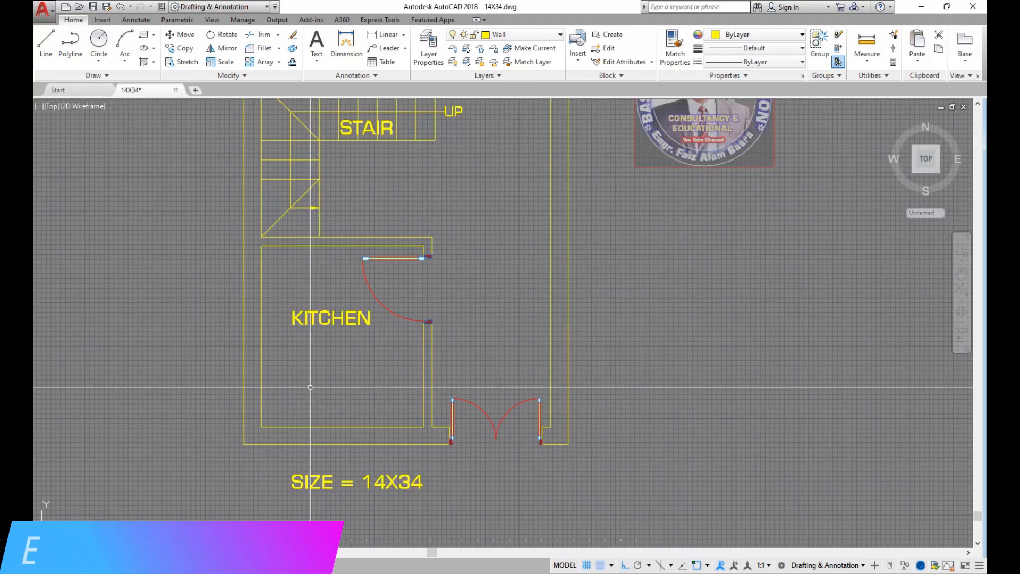
Stretch the kitchen's passage-side wall and door further inward to widen the passage
{"action": "scroll", "coordinate": [310, 388], "scroll_direction": "up", "scroll_amount": 2}
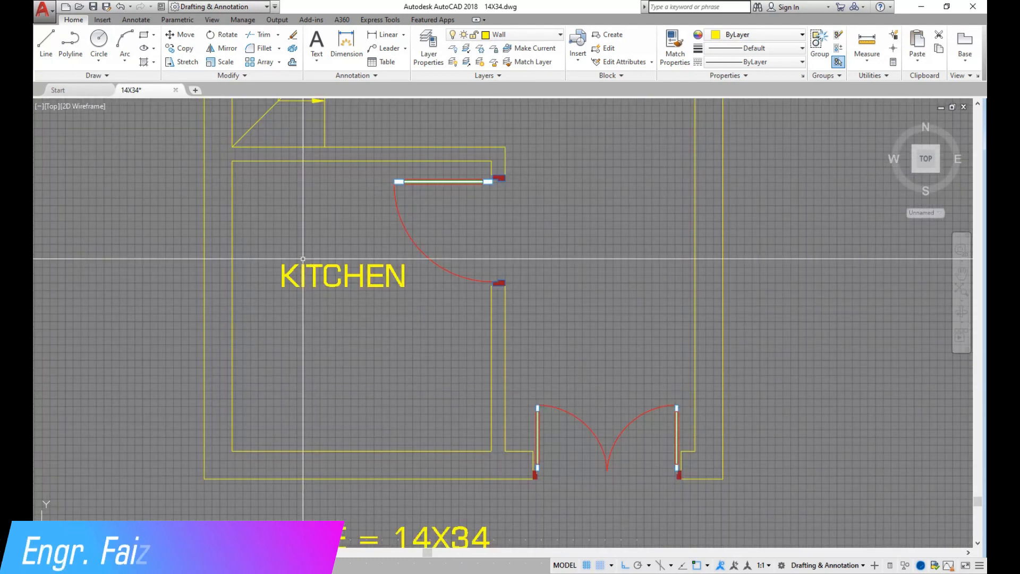
{"action": "left_click", "coordinate": [514, 463]}
{"action": "left_click", "coordinate": [390, 132]}
{"action": "key", "text": "Return"}
{"action": "left_click", "coordinate": [633, 193]}
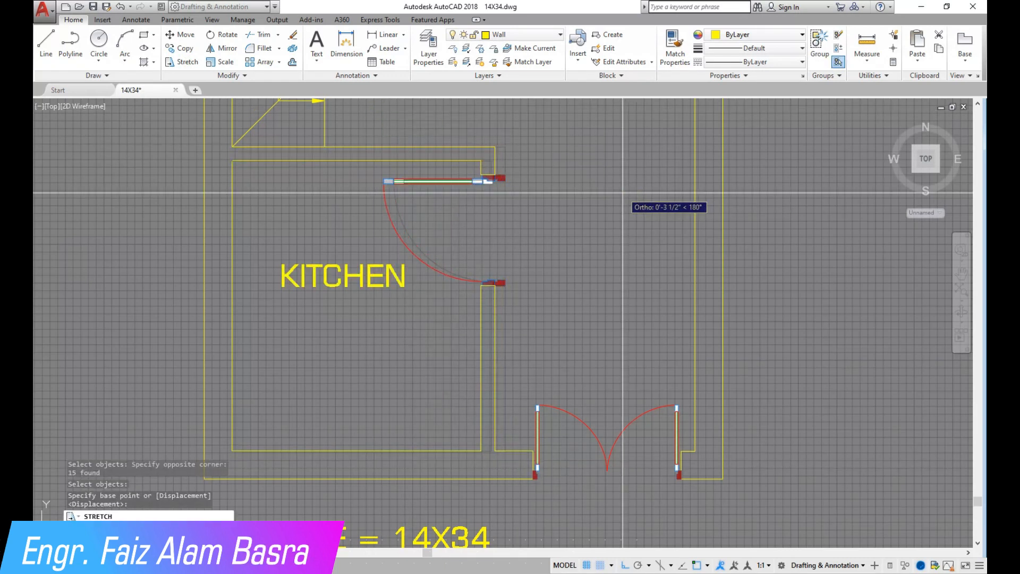
{"action": "left_click", "coordinate": [623, 193]}
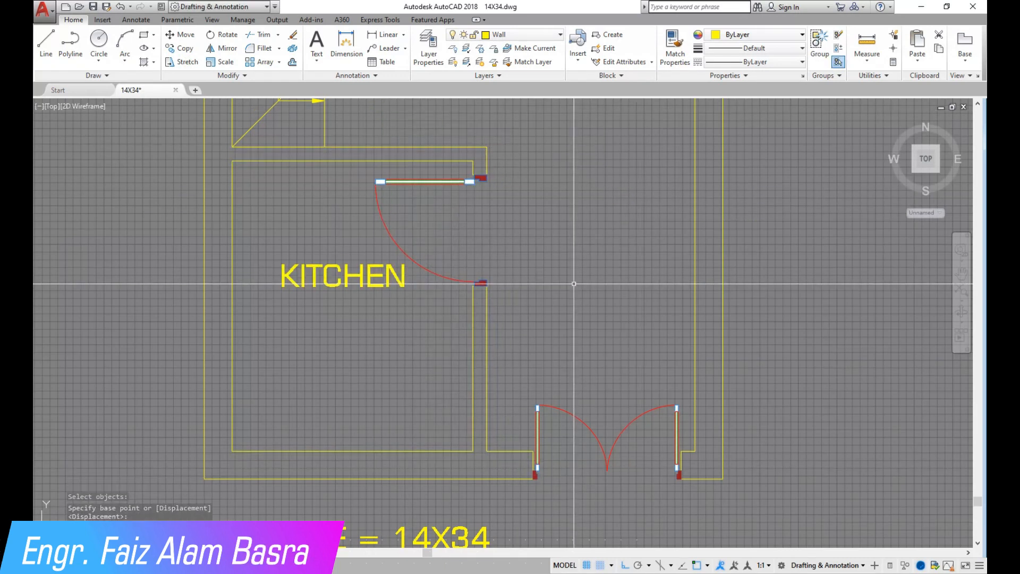
{"action": "scroll", "coordinate": [574, 283], "scroll_direction": "down", "scroll_amount": 3}
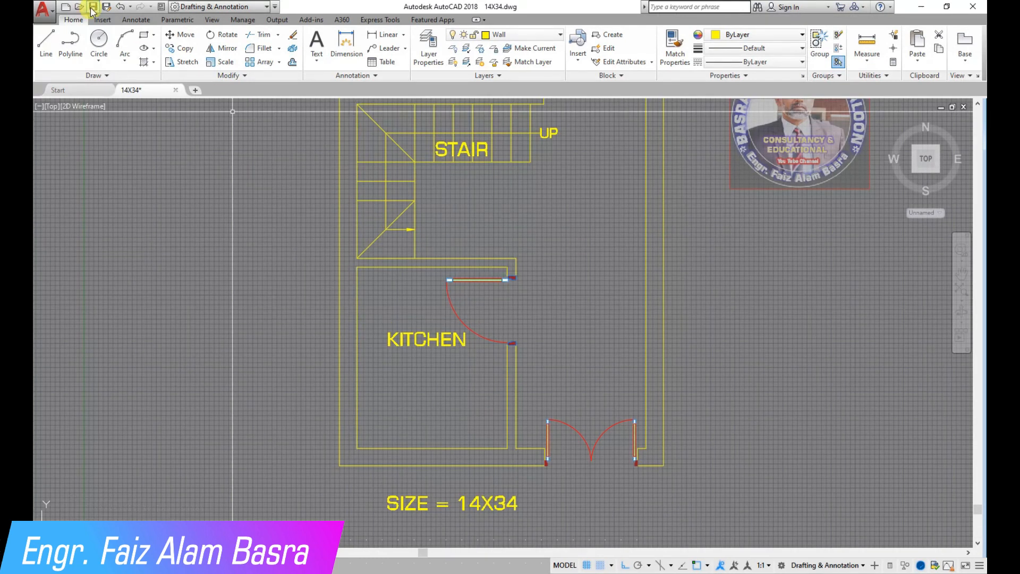
Copy the largest and smallest vertical windows and a medium horizontal one from the block collection, seating the horizontal window in the kitchen's front wall
{"action": "scroll", "coordinate": [350, 309], "scroll_direction": "down", "scroll_amount": 4}
{"action": "scroll", "coordinate": [457, 262], "scroll_direction": "up", "scroll_amount": 4}
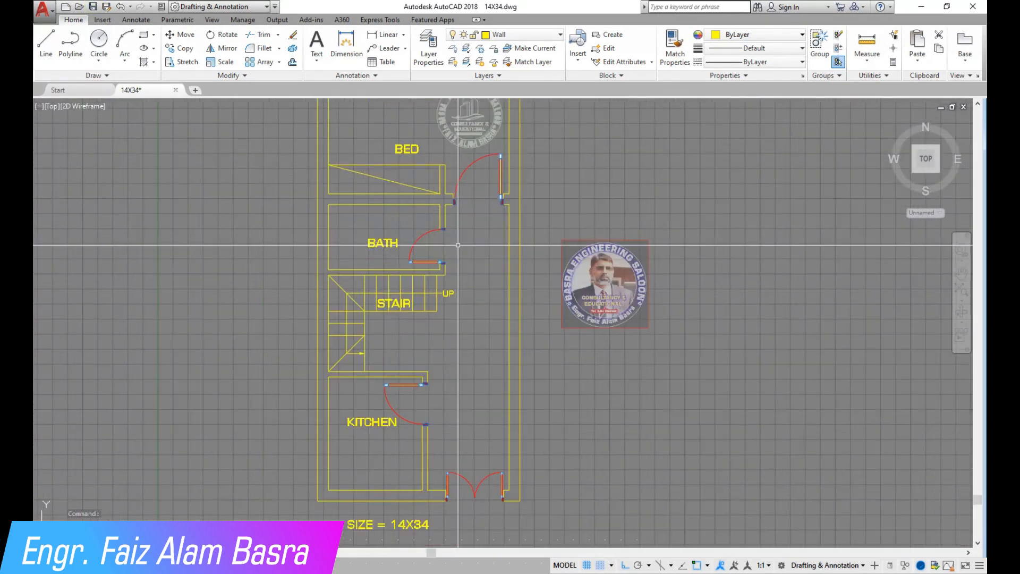
{"action": "scroll", "coordinate": [343, 290], "scroll_direction": "down", "scroll_amount": 4}
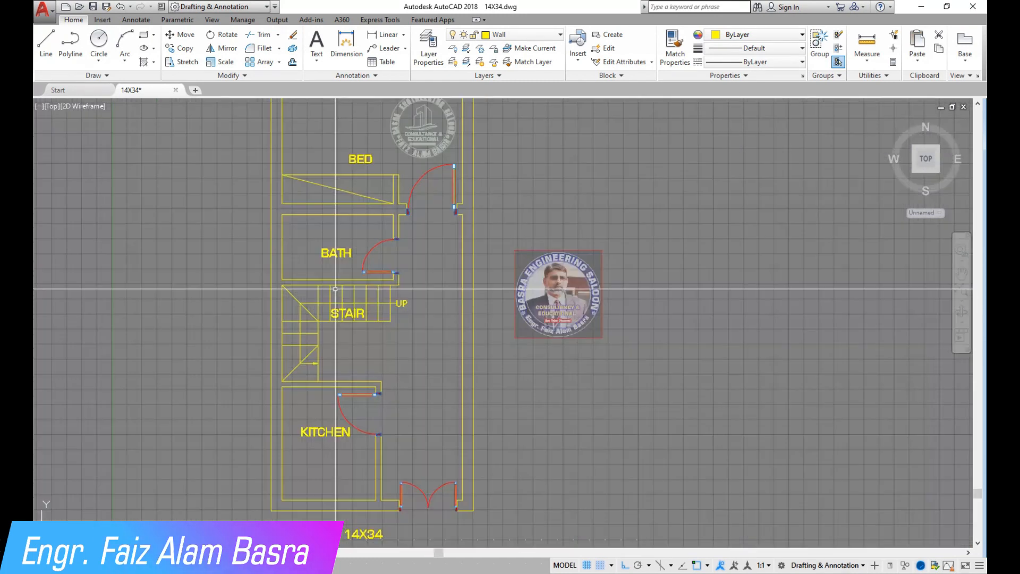
{"action": "left_click", "coordinate": [186, 48]}
{"action": "scroll", "coordinate": [319, 298], "scroll_direction": "down", "scroll_amount": 4}
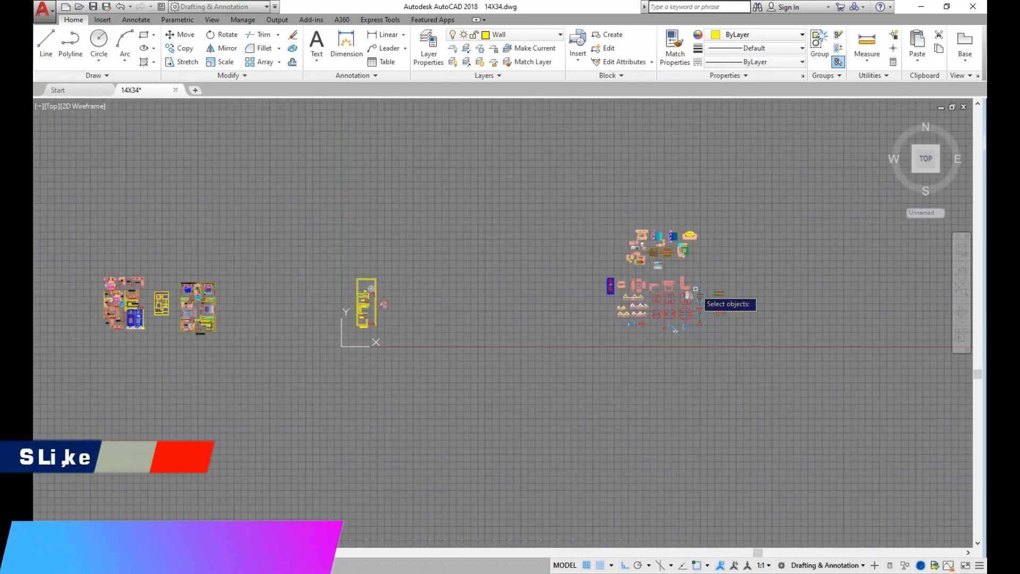
{"action": "scroll", "coordinate": [695, 296], "scroll_direction": "up", "scroll_amount": 5}
{"action": "scroll", "coordinate": [766, 349], "scroll_direction": "down", "scroll_amount": 3}
{"action": "scroll", "coordinate": [693, 302], "scroll_direction": "up", "scroll_amount": 5}
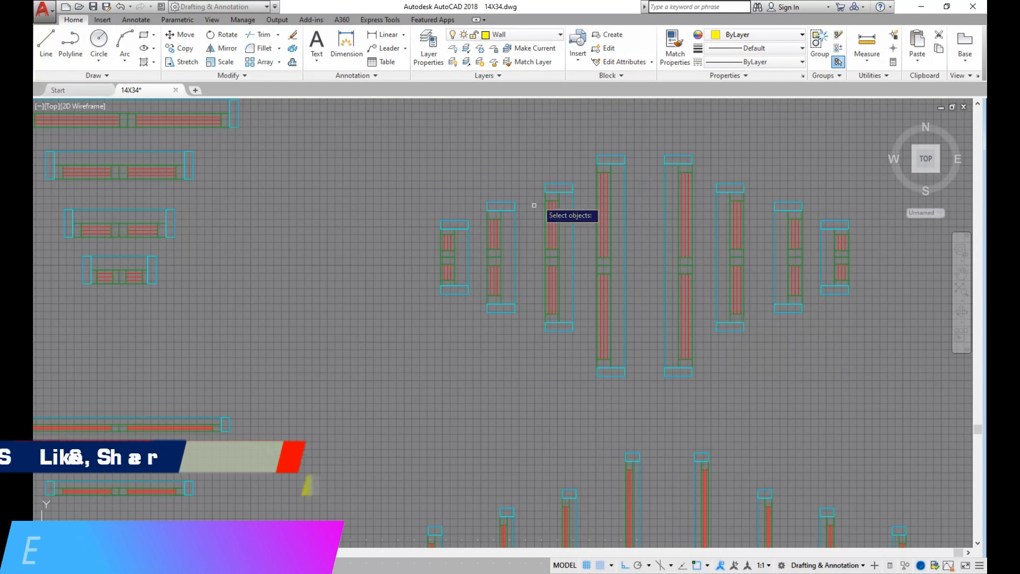
{"action": "left_click", "coordinate": [642, 389]}
{"action": "left_click", "coordinate": [588, 150]}
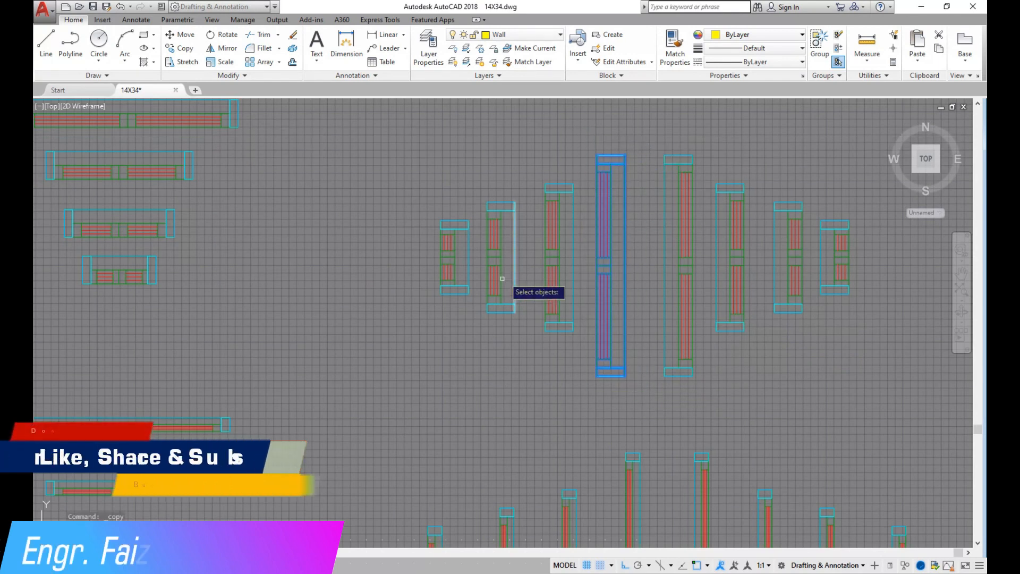
{"action": "left_click", "coordinate": [475, 306]}
{"action": "left_click", "coordinate": [412, 184]}
{"action": "scroll", "coordinate": [586, 255], "scroll_direction": "down", "scroll_amount": 3}
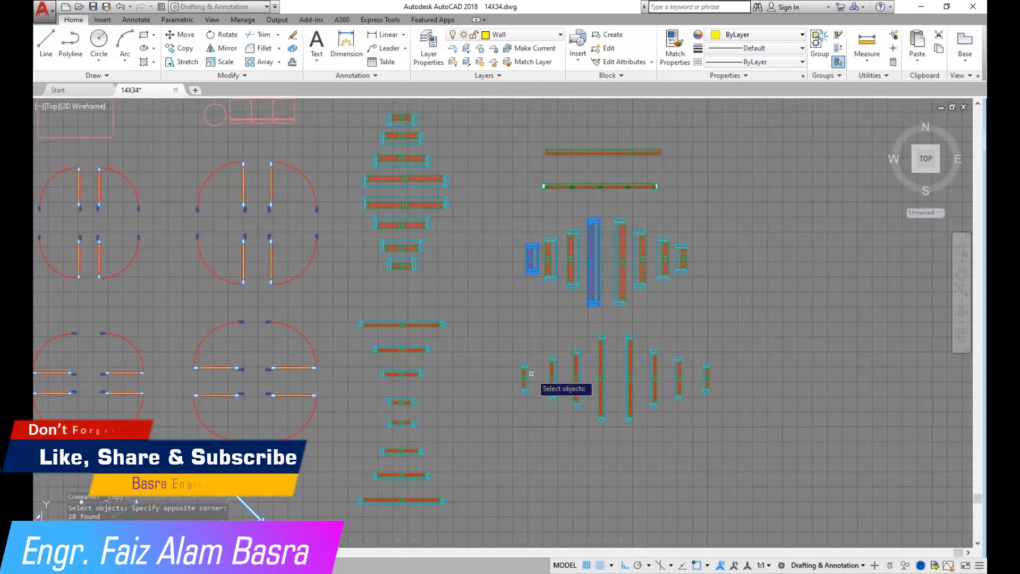
{"action": "scroll", "coordinate": [420, 225], "scroll_direction": "up", "scroll_amount": 3}
{"action": "left_click", "coordinate": [519, 265]}
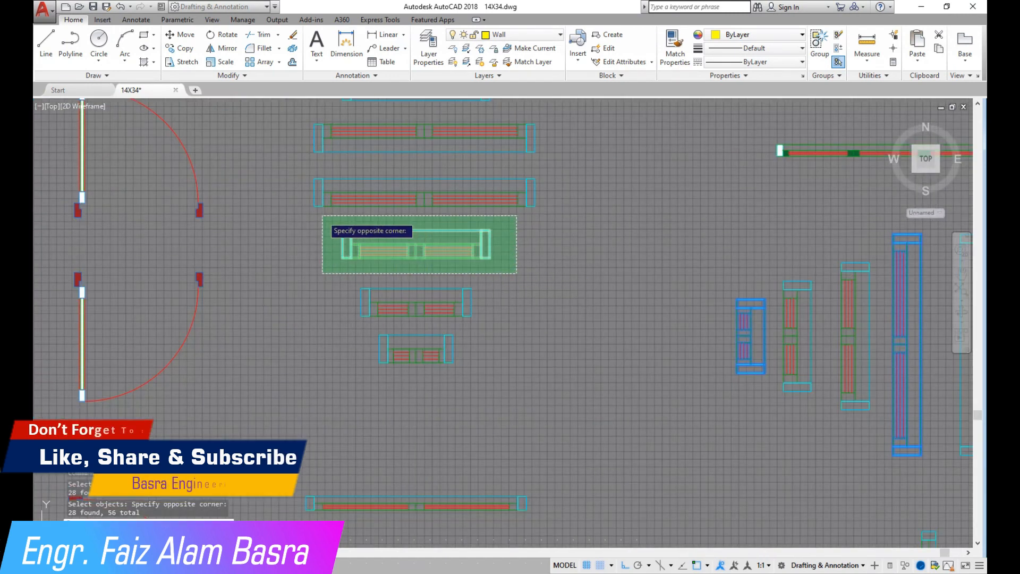
{"action": "left_click", "coordinate": [334, 212]}
{"action": "key", "text": "Return"}
{"action": "left_click", "coordinate": [415, 230]}
{"action": "scroll", "coordinate": [548, 243], "scroll_direction": "down", "scroll_amount": 6}
{"action": "scroll", "coordinate": [226, 311], "scroll_direction": "down", "scroll_amount": 2}
{"action": "scroll", "coordinate": [166, 329], "scroll_direction": "up", "scroll_amount": 7}
{"action": "scroll", "coordinate": [301, 358], "scroll_direction": "up", "scroll_amount": 2}
{"action": "left_click", "coordinate": [385, 412]}
{"action": "scroll", "coordinate": [371, 279], "scroll_direction": "down", "scroll_amount": 4}
Move the large vertical window from outside the plan into the BED room's left outer wall, using its midpoint
{"action": "left_click", "coordinate": [185, 34]}
{"action": "left_click", "coordinate": [615, 468]}
{"action": "left_click", "coordinate": [537, 292]}
{"action": "key", "text": "Return"}
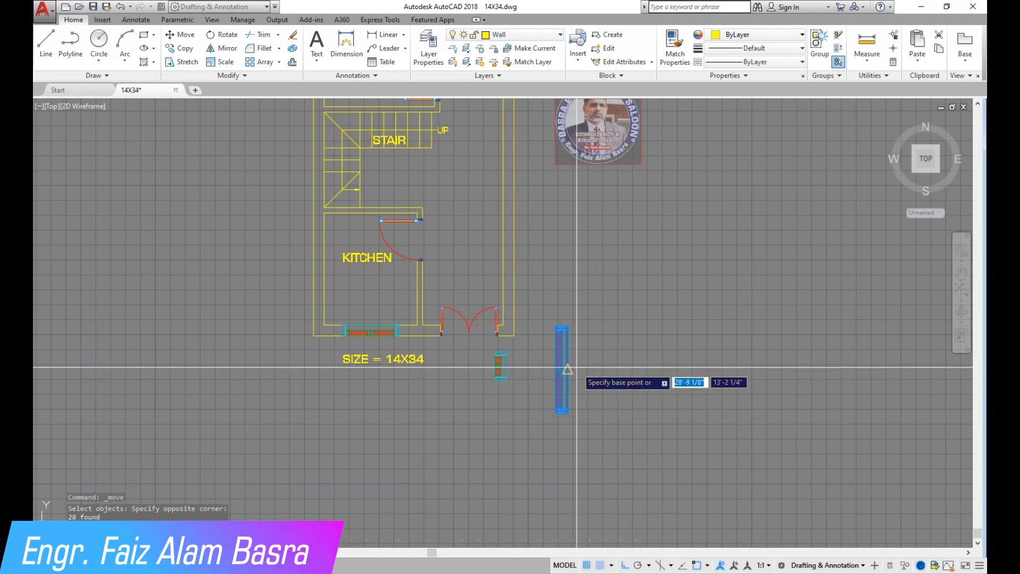
{"action": "left_click", "coordinate": [562, 372]}
{"action": "scroll", "coordinate": [563, 420], "scroll_direction": "down", "scroll_amount": 4}
{"action": "scroll", "coordinate": [471, 227], "scroll_direction": "up", "scroll_amount": 3}
{"action": "left_click", "coordinate": [468, 258]}
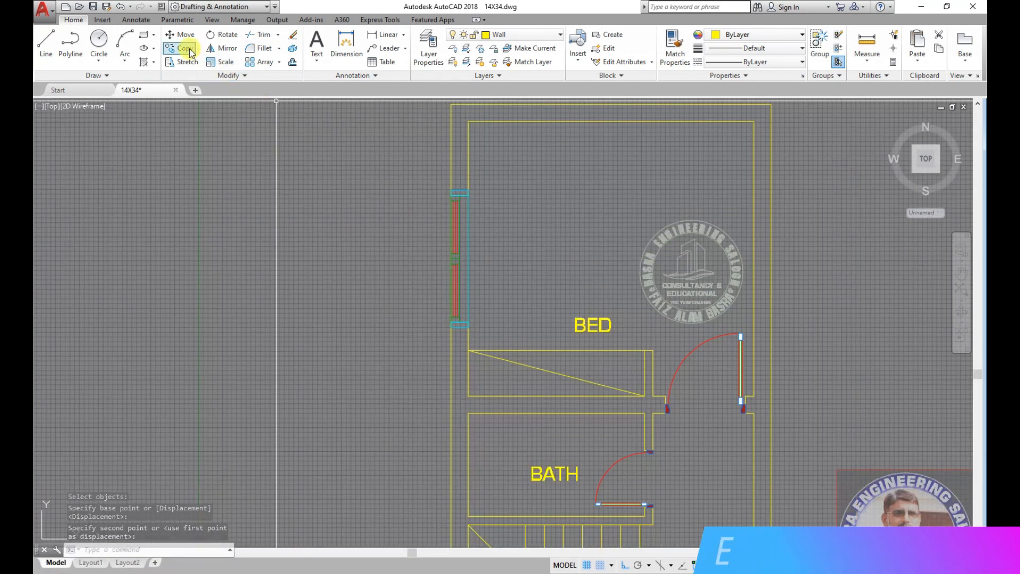
Mirror the BED room window across the room's vertical centre line onto the opposite outer wall, keeping the original
{"action": "left_click", "coordinate": [222, 53]}
{"action": "left_click", "coordinate": [411, 175]}
{"action": "left_click", "coordinate": [471, 320]}
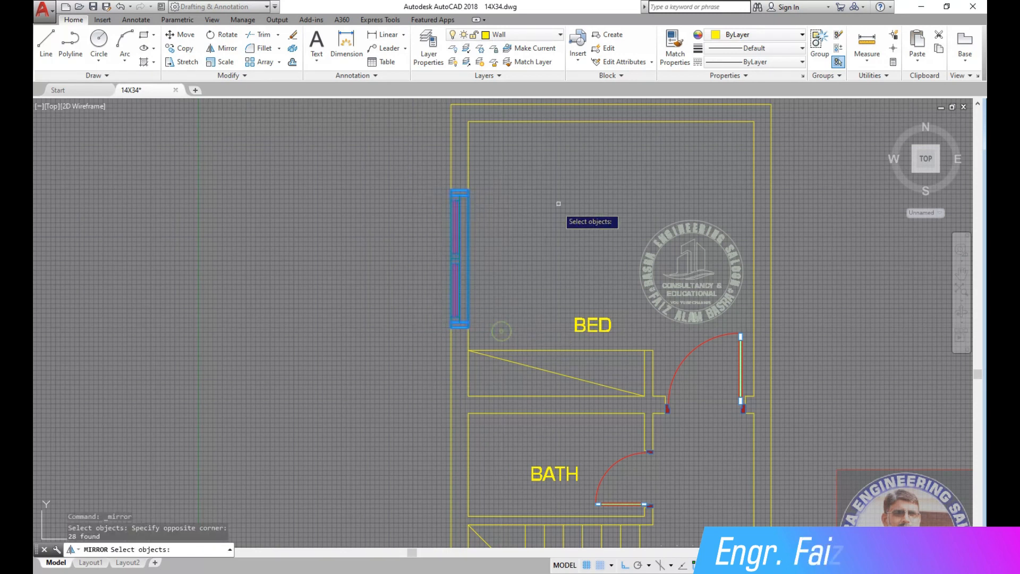
{"action": "scroll", "coordinate": [567, 240], "scroll_direction": "down", "scroll_amount": 2}
{"action": "key", "text": "Return"}
{"action": "left_click", "coordinate": [595, 167]}
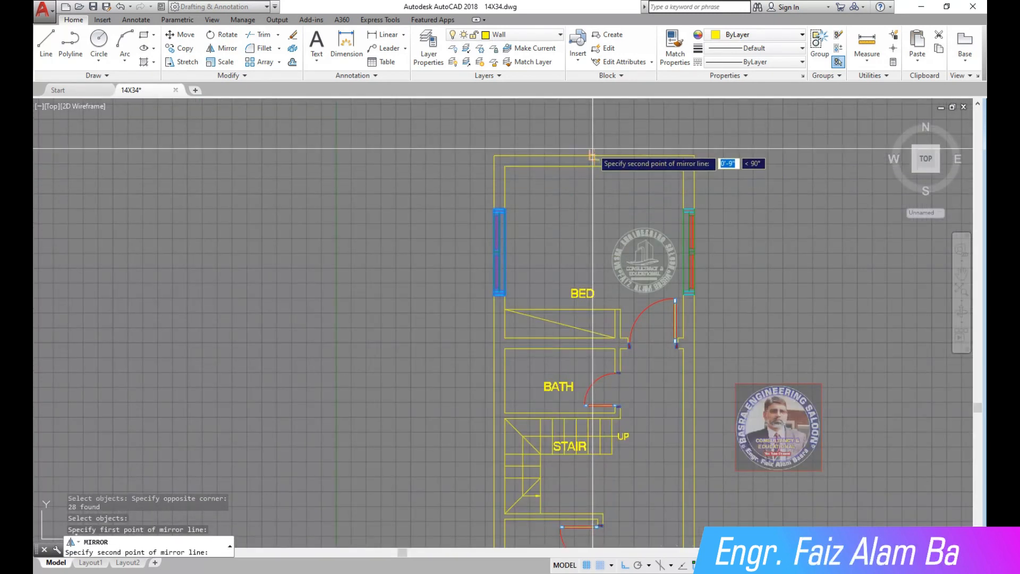
{"action": "left_click", "coordinate": [596, 154]}
{"action": "left_click", "coordinate": [625, 190]}
Move both BED room windows 6 inches up toward the rear wall and save the drawing
{"action": "left_click", "coordinate": [183, 36]}
{"action": "left_click", "coordinate": [444, 180]}
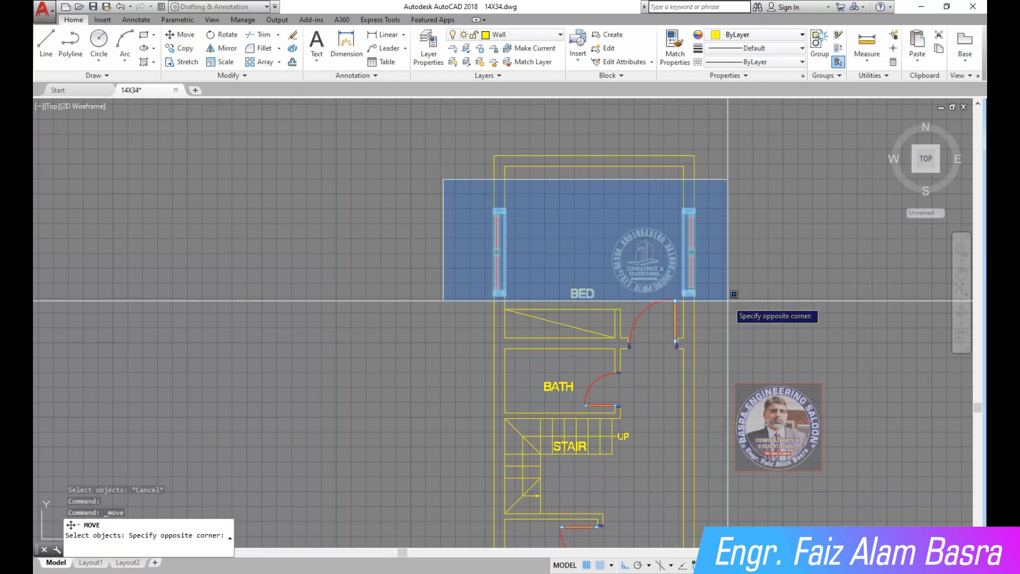
{"action": "scroll", "coordinate": [734, 294], "scroll_direction": "up", "scroll_amount": 4}
{"action": "left_click", "coordinate": [735, 278]}
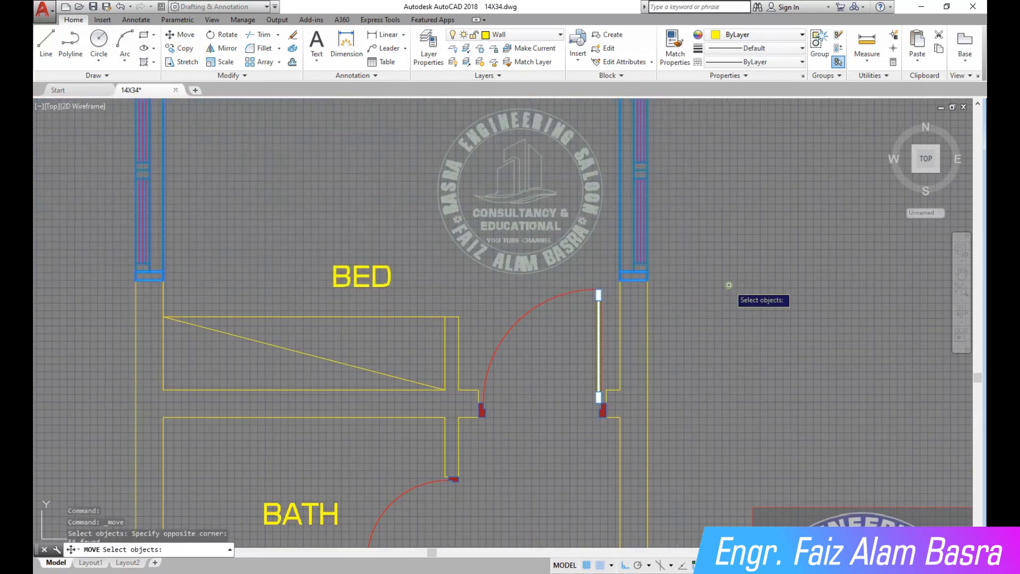
{"action": "key", "text": "Return"}
{"action": "left_click", "coordinate": [737, 329]}
{"action": "type", "text": "6"}
{"action": "key", "text": "Return"}
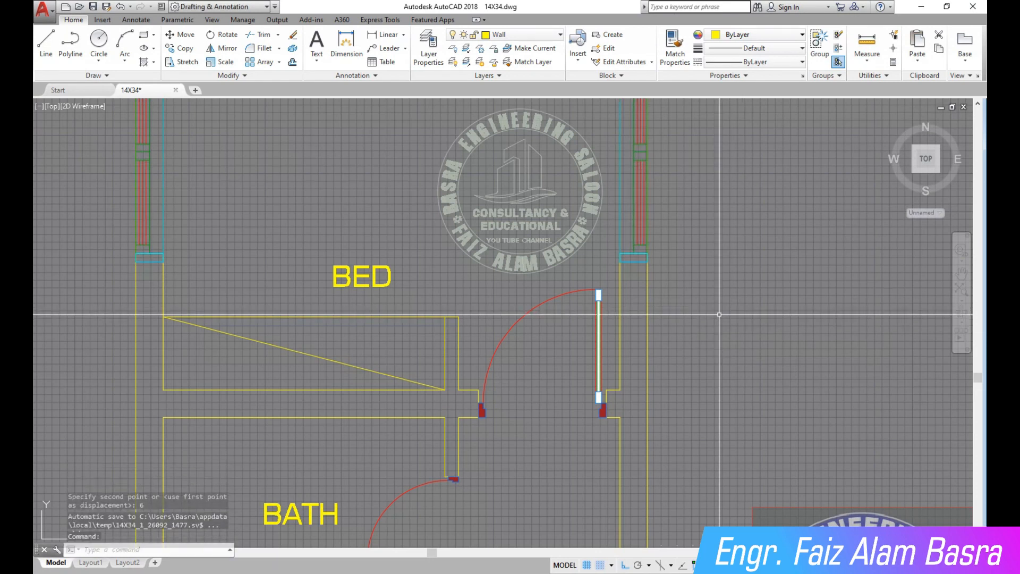
{"action": "scroll", "coordinate": [691, 325], "scroll_direction": "down", "scroll_amount": 5}
{"action": "scroll", "coordinate": [660, 330], "scroll_direction": "up", "scroll_amount": 5}
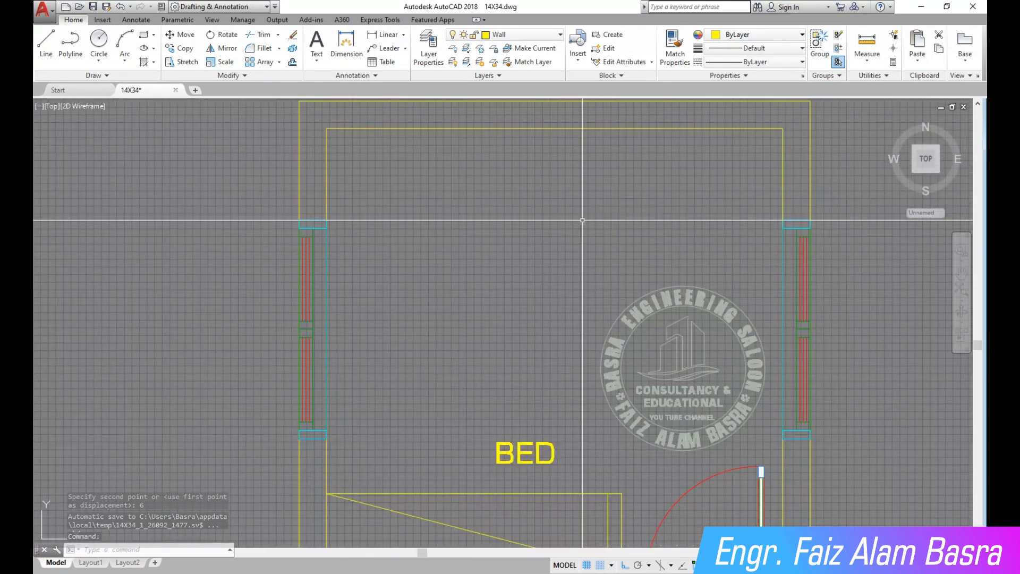
{"action": "scroll", "coordinate": [579, 214], "scroll_direction": "down", "scroll_amount": 4}
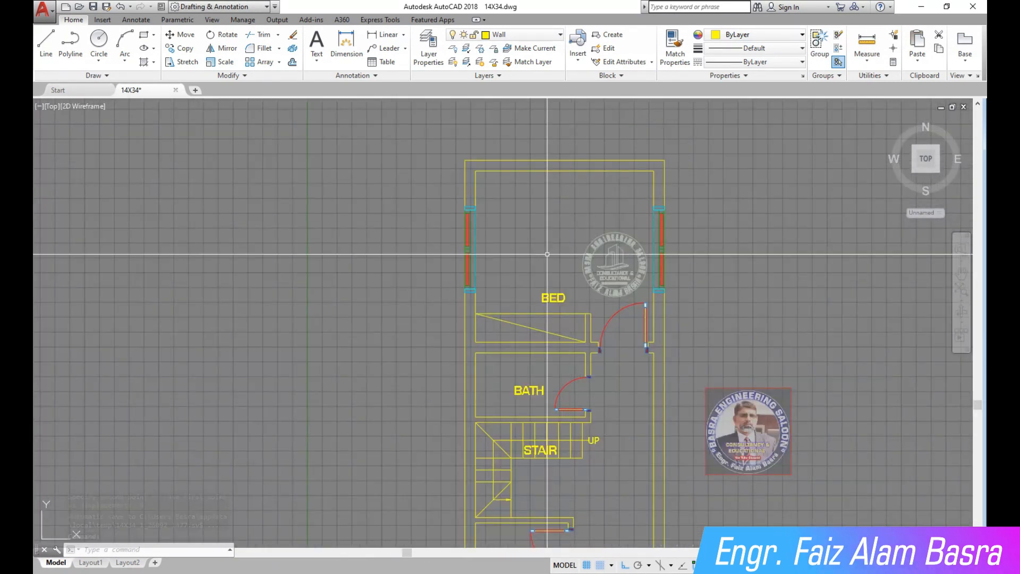
{"action": "left_click", "coordinate": [94, 6]}
Move the small vertical window from beside the main entrance into the BATH's left outer wall, using its midpoint
{"action": "scroll", "coordinate": [429, 190], "scroll_direction": "down", "scroll_amount": 3}
{"action": "scroll", "coordinate": [444, 276], "scroll_direction": "up", "scroll_amount": 2}
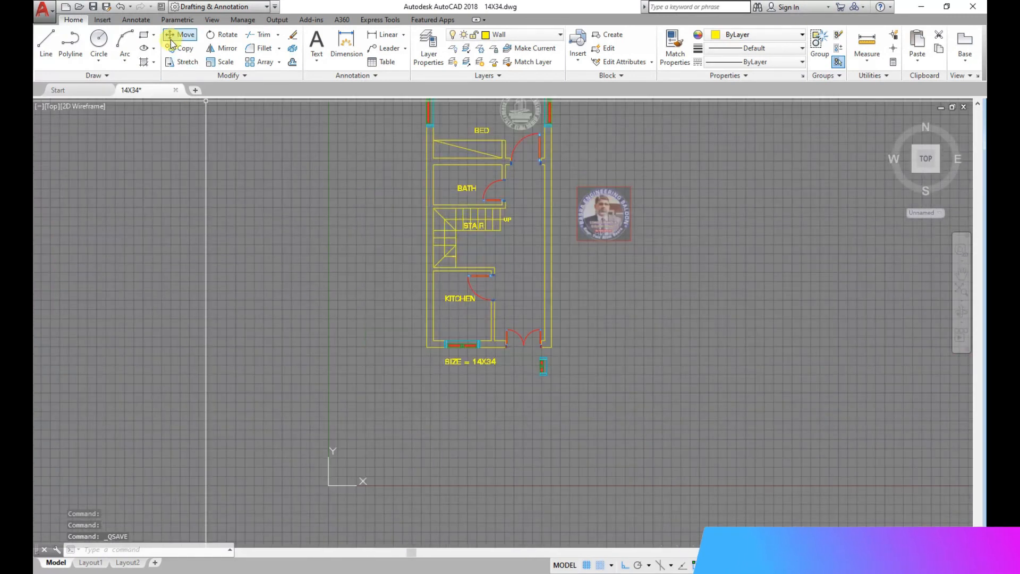
{"action": "scroll", "coordinate": [602, 403], "scroll_direction": "up", "scroll_amount": 3}
{"action": "scroll", "coordinate": [322, 190], "scroll_direction": "up", "scroll_amount": 2}
{"action": "left_click", "coordinate": [578, 479]}
{"action": "left_click", "coordinate": [349, 223]}
{"action": "right_click", "coordinate": [543, 353]}
{"action": "left_click", "coordinate": [509, 359]}
{"action": "scroll", "coordinate": [563, 391], "scroll_direction": "down", "scroll_amount": 4}
{"action": "scroll", "coordinate": [457, 346], "scroll_direction": "up", "scroll_amount": 6}
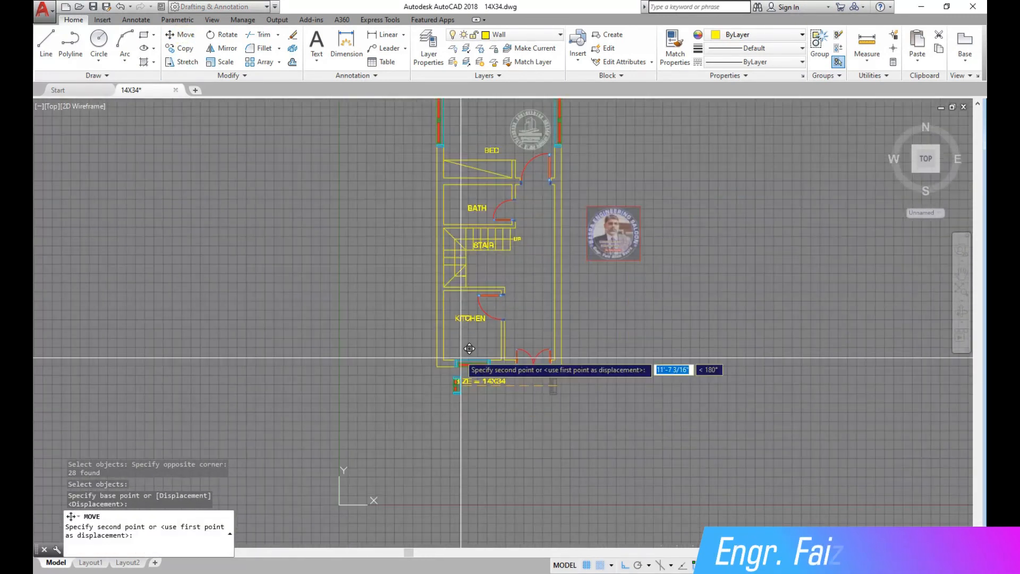
{"action": "scroll", "coordinate": [454, 335], "scroll_direction": "up", "scroll_amount": 2}
{"action": "left_click", "coordinate": [451, 335]}
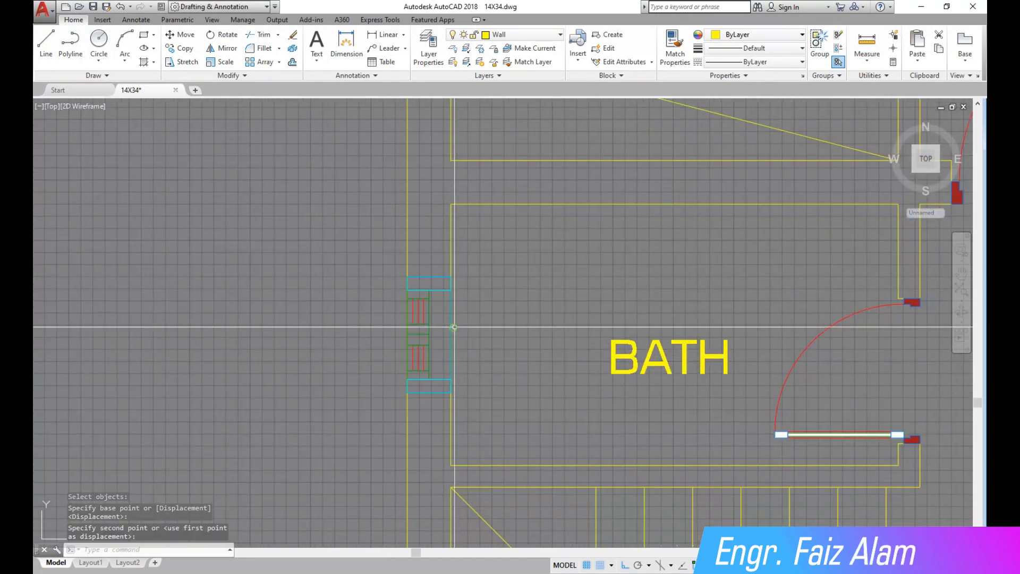
Move the BATH window straight up along its outer wall toward the BED room and save the drawing
{"action": "left_click", "coordinate": [197, 37]}
{"action": "left_click", "coordinate": [385, 254]}
{"action": "left_click", "coordinate": [501, 419]}
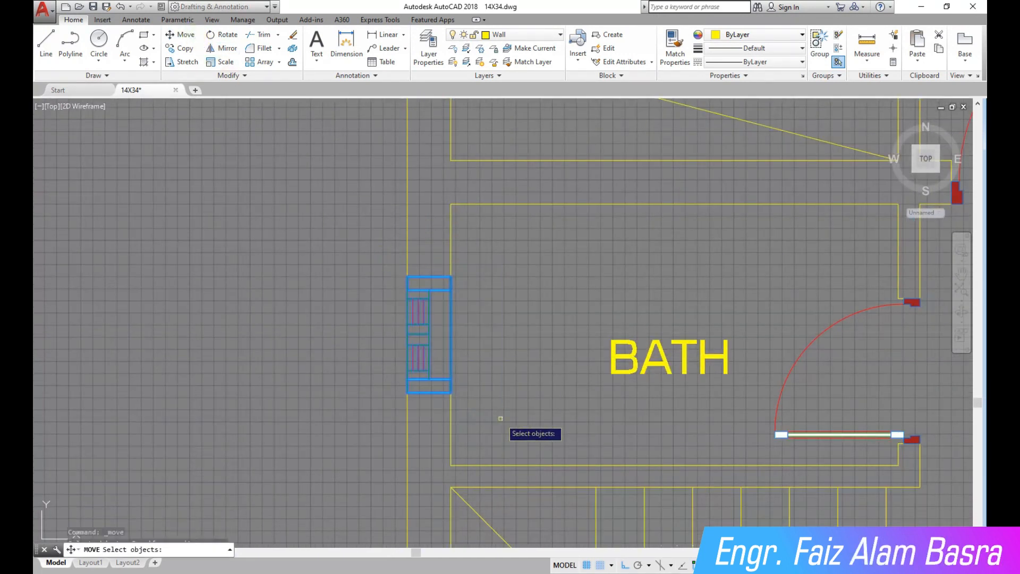
{"action": "right_click", "coordinate": [510, 356]}
{"action": "left_click", "coordinate": [512, 359]}
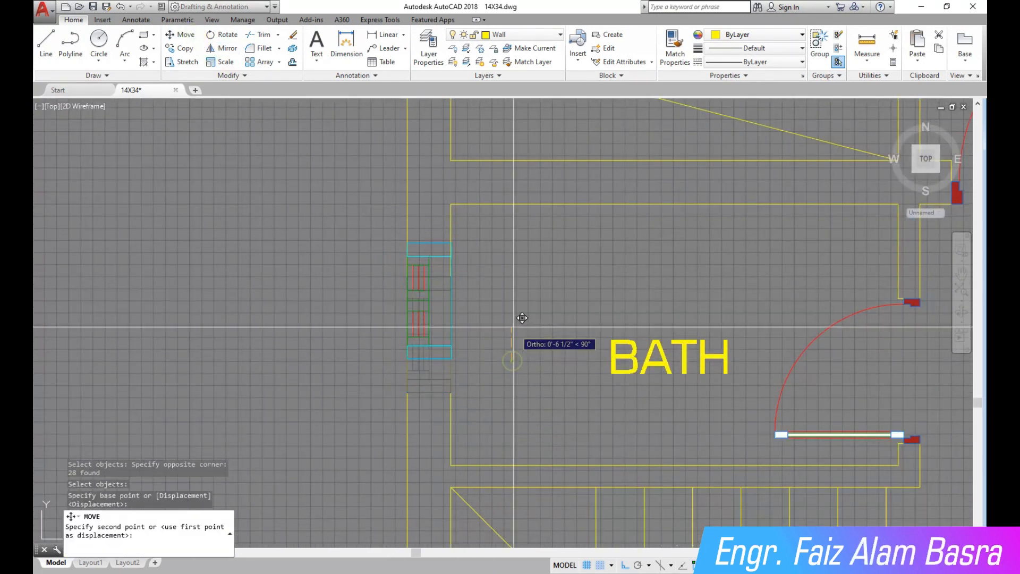
{"action": "left_click", "coordinate": [524, 299]}
{"action": "scroll", "coordinate": [357, 310], "scroll_direction": "down", "scroll_amount": 3}
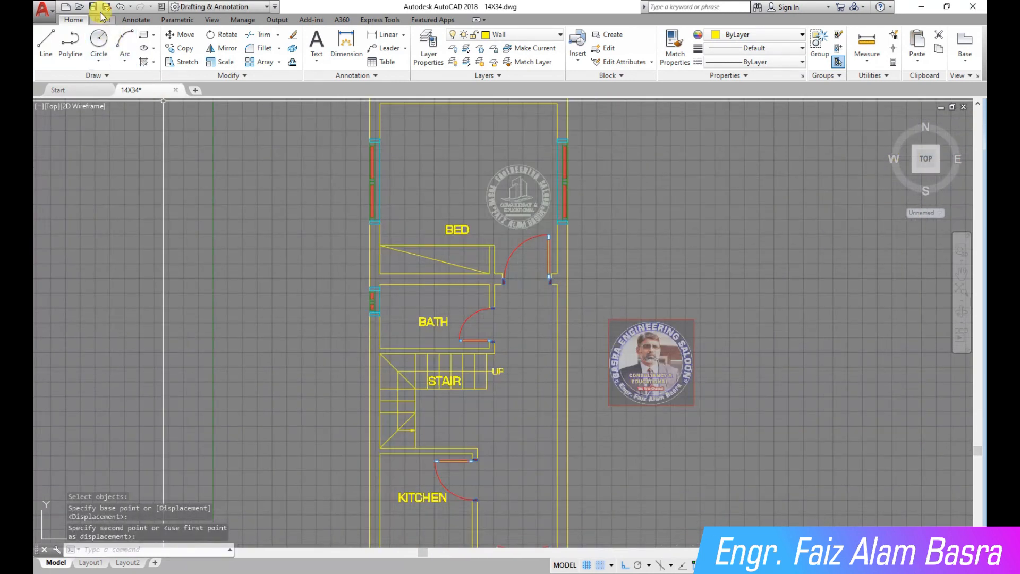
{"action": "scroll", "coordinate": [331, 352], "scroll_direction": "down", "scroll_amount": 3}
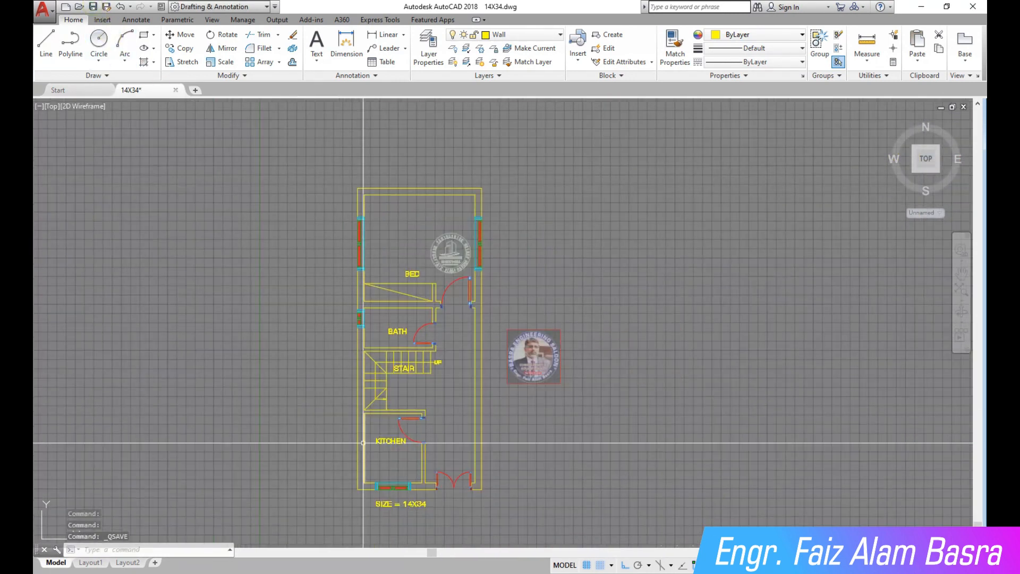
Copy the BED room's right window to the midpoint of the passage's outer wall opposite the stair and save the drawing
{"action": "scroll", "coordinate": [324, 356], "scroll_direction": "up", "scroll_amount": 5}
{"action": "scroll", "coordinate": [325, 357], "scroll_direction": "down", "scroll_amount": 2}
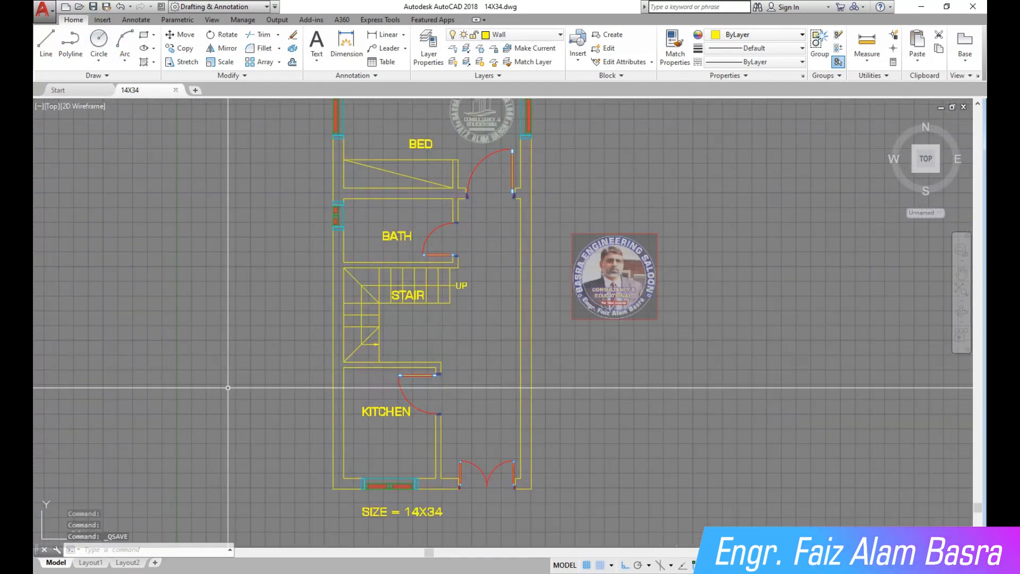
{"action": "scroll", "coordinate": [252, 499], "scroll_direction": "up", "scroll_amount": 2}
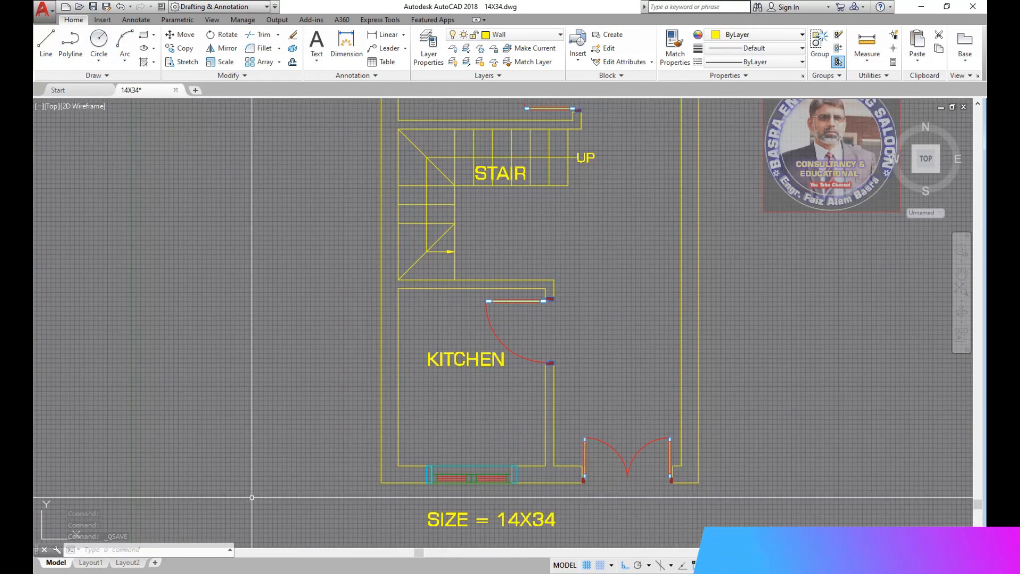
{"action": "scroll", "coordinate": [287, 464], "scroll_direction": "down", "scroll_amount": 2}
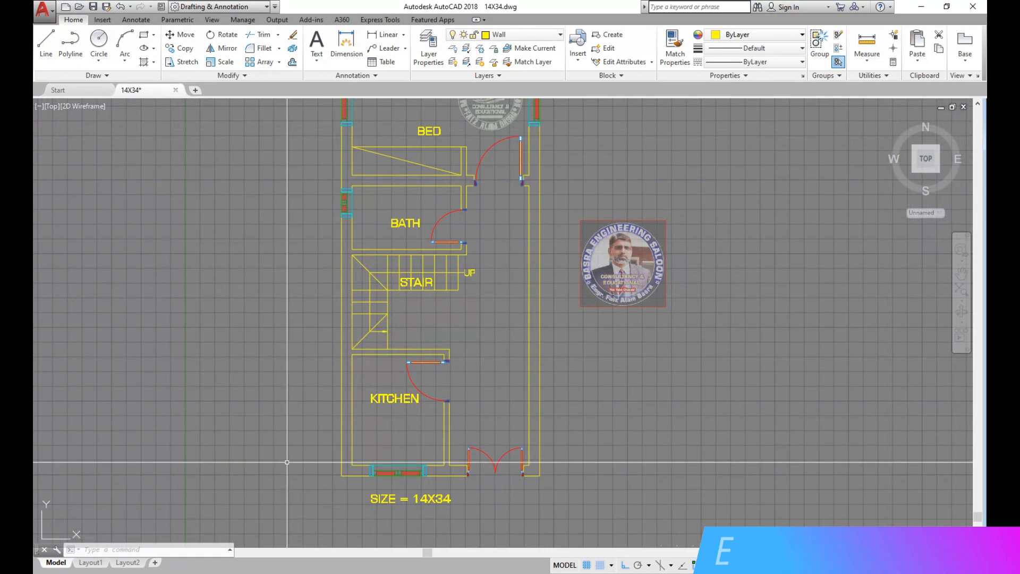
{"action": "scroll", "coordinate": [285, 461], "scroll_direction": "down", "scroll_amount": 2}
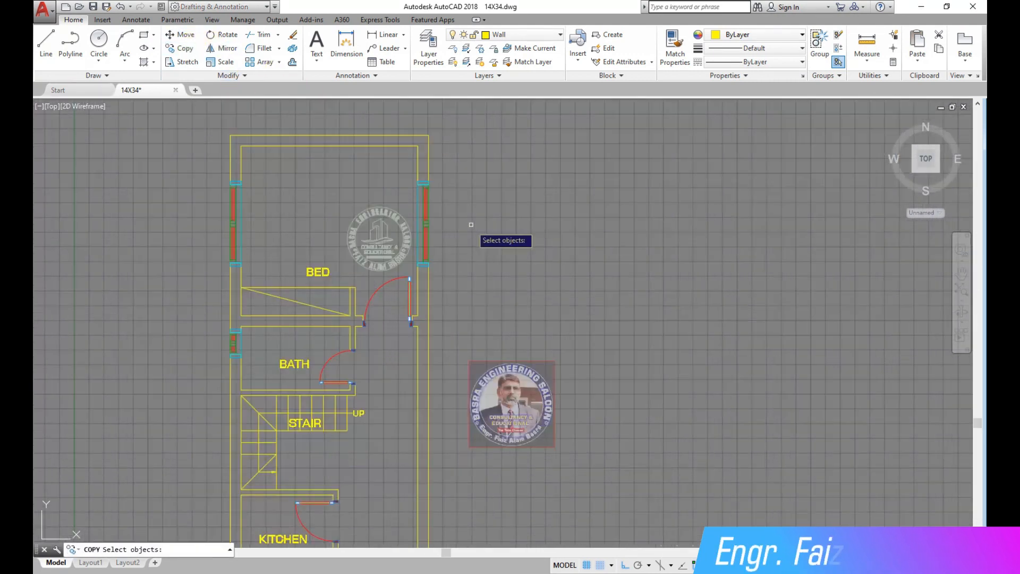
{"action": "scroll", "coordinate": [450, 221], "scroll_direction": "up", "scroll_amount": 4}
{"action": "left_click", "coordinate": [372, 134]}
{"action": "left_click", "coordinate": [437, 283]}
{"action": "scroll", "coordinate": [445, 208], "scroll_direction": "down", "scroll_amount": 2}
{"action": "key", "text": "Return"}
{"action": "scroll", "coordinate": [425, 204], "scroll_direction": "up", "scroll_amount": 4}
{"action": "left_click", "coordinate": [312, 210]}
{"action": "scroll", "coordinate": [378, 144], "scroll_direction": "down", "scroll_amount": 4}
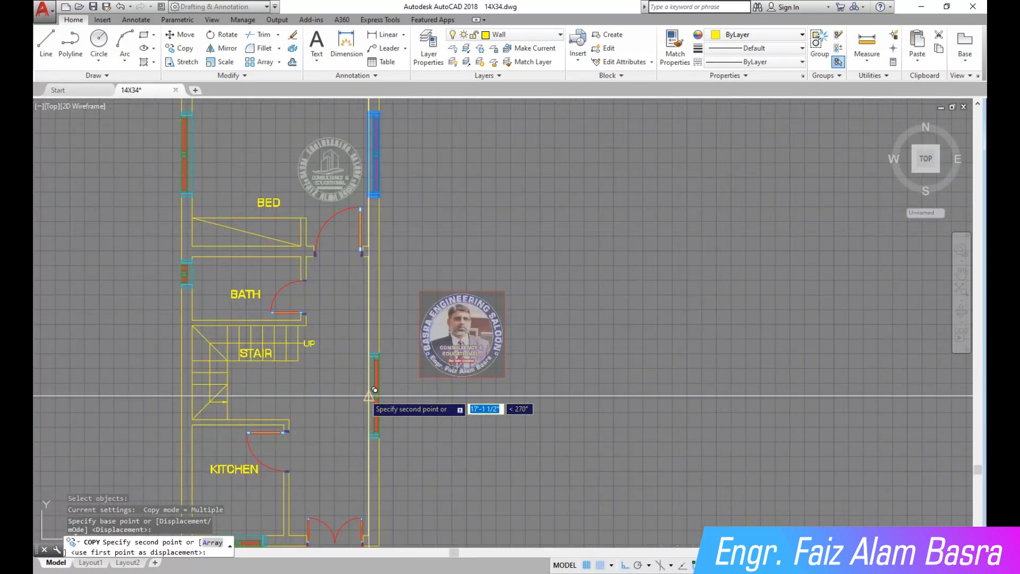
{"action": "left_click", "coordinate": [374, 390]}
{"action": "key", "text": "Escape"}
{"action": "scroll", "coordinate": [343, 430], "scroll_direction": "up", "scroll_amount": 2}
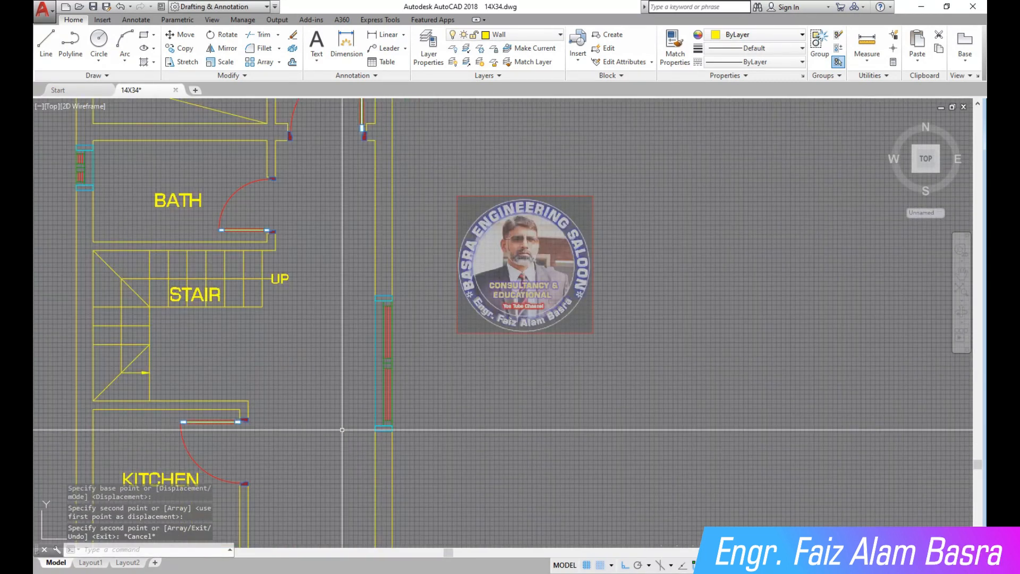
{"action": "scroll", "coordinate": [368, 426], "scroll_direction": "down", "scroll_amount": 2}
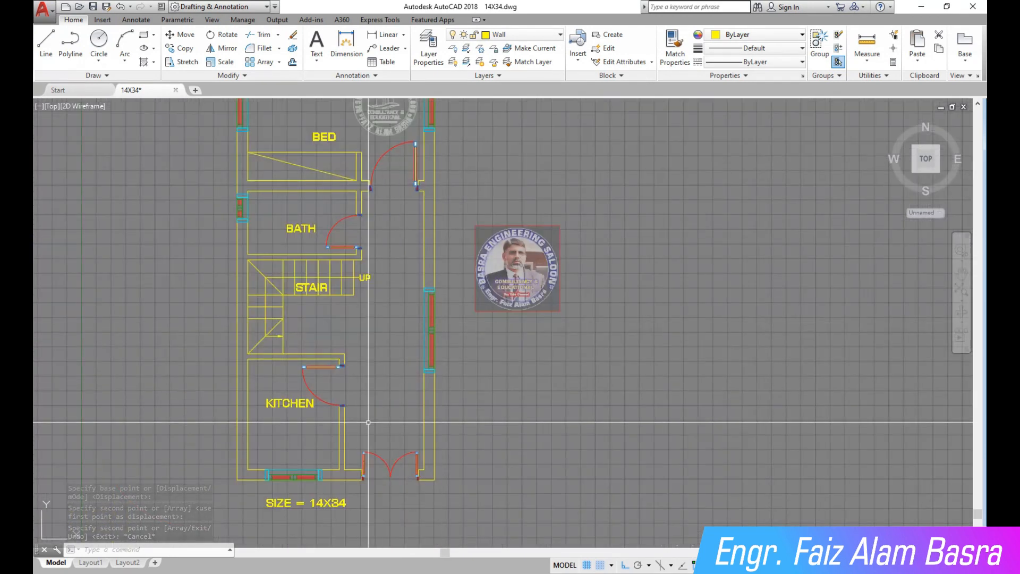
{"action": "left_click", "coordinate": [94, 7]}
Set the hatch pattern to SOLID and fill the kitchen and stair walls and the right outer wall
{"action": "scroll", "coordinate": [482, 339], "scroll_direction": "down", "scroll_amount": 2}
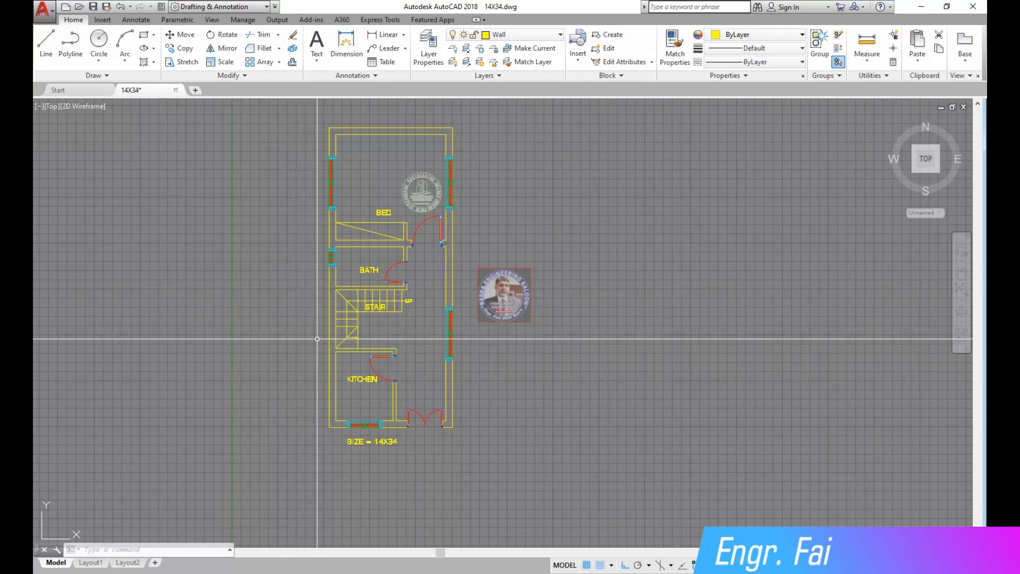
{"action": "scroll", "coordinate": [321, 343], "scroll_direction": "up", "scroll_amount": 2}
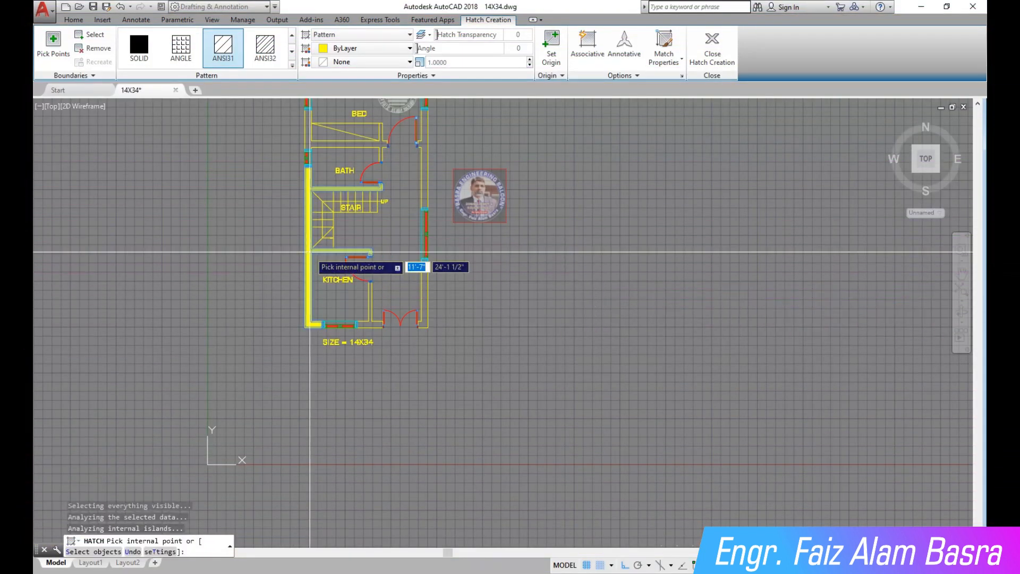
{"action": "left_click", "coordinate": [139, 47]}
{"action": "scroll", "coordinate": [410, 299], "scroll_direction": "up", "scroll_amount": 6}
{"action": "left_click", "coordinate": [477, 317]}
{"action": "left_click", "coordinate": [248, 398]}
{"action": "scroll", "coordinate": [331, 420], "scroll_direction": "down", "scroll_amount": 2}
{"action": "scroll", "coordinate": [379, 155], "scroll_direction": "up", "scroll_amount": 1}
{"action": "scroll", "coordinate": [399, 212], "scroll_direction": "down", "scroll_amount": 3}
{"action": "scroll", "coordinate": [457, 250], "scroll_direction": "up", "scroll_amount": 6}
{"action": "left_click", "coordinate": [478, 263]}
{"action": "scroll", "coordinate": [426, 298], "scroll_direction": "down", "scroll_amount": 4}
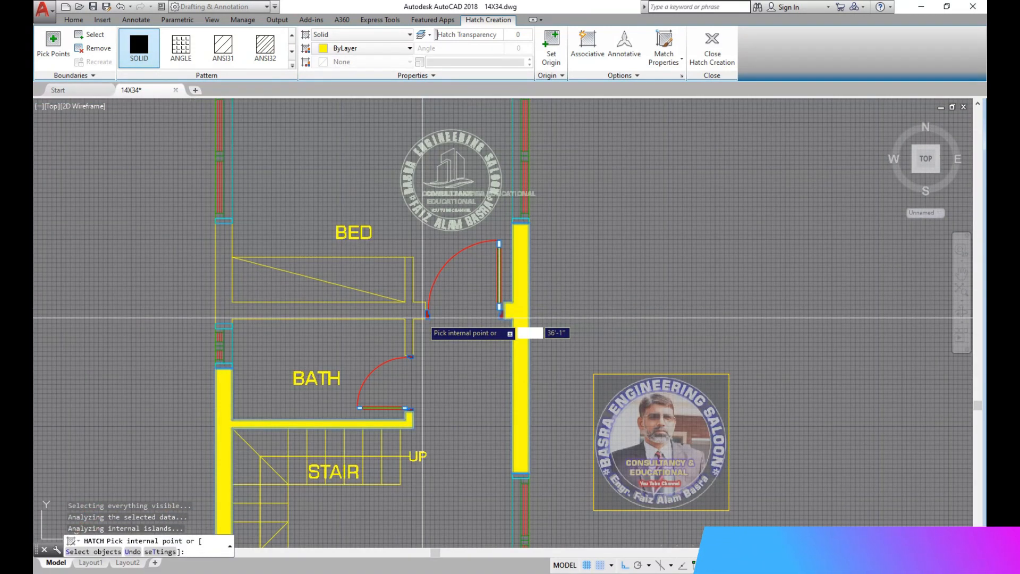
Add the BED room's rear wall to the solid hatch and finish hatching
{"action": "scroll", "coordinate": [420, 383], "scroll_direction": "down", "scroll_amount": 2}
{"action": "scroll", "coordinate": [409, 255], "scroll_direction": "up", "scroll_amount": 4}
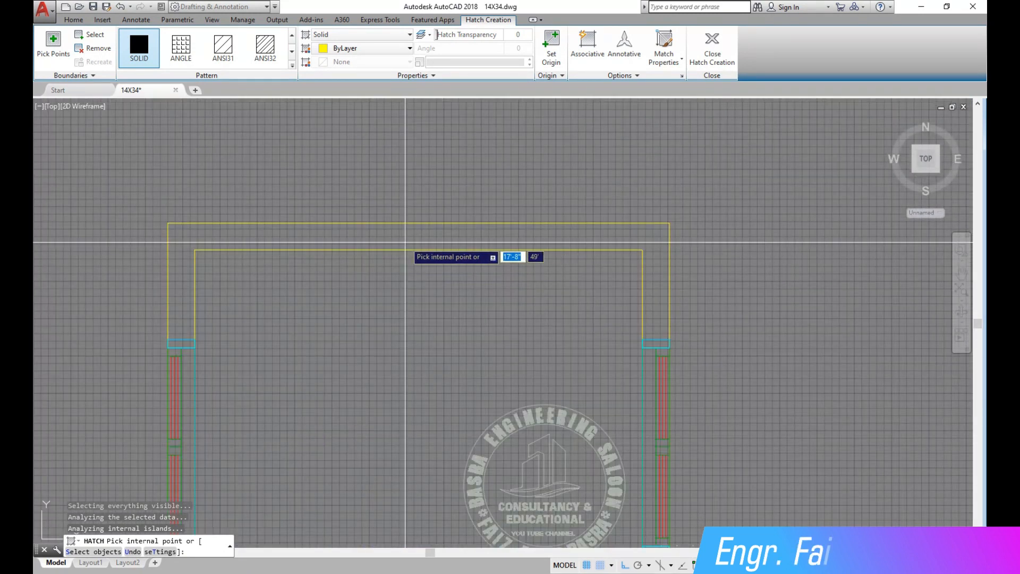
{"action": "left_click", "coordinate": [406, 242]}
{"action": "right_click", "coordinate": [411, 231]}
{"action": "left_click", "coordinate": [433, 241]}
{"action": "scroll", "coordinate": [453, 332], "scroll_direction": "down", "scroll_amount": 5}
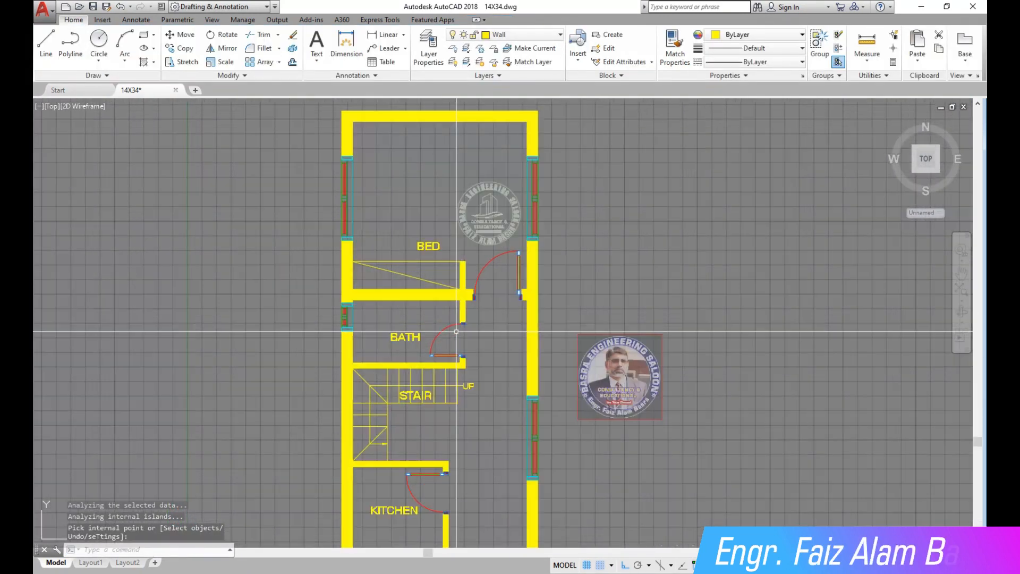
Fill the lower triangle of the BED room's closet with a solid hatch
{"action": "scroll", "coordinate": [453, 332], "scroll_direction": "up", "scroll_amount": 4}
{"action": "scroll", "coordinate": [431, 472], "scroll_direction": "up", "scroll_amount": 2}
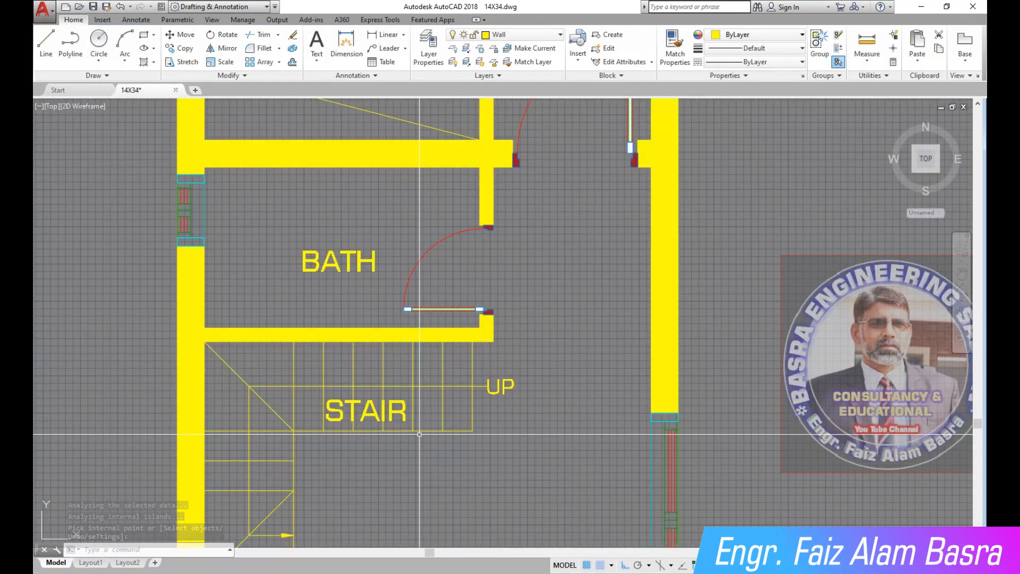
{"action": "scroll", "coordinate": [407, 414], "scroll_direction": "down", "scroll_amount": 5}
{"action": "scroll", "coordinate": [388, 340], "scroll_direction": "up", "scroll_amount": 6}
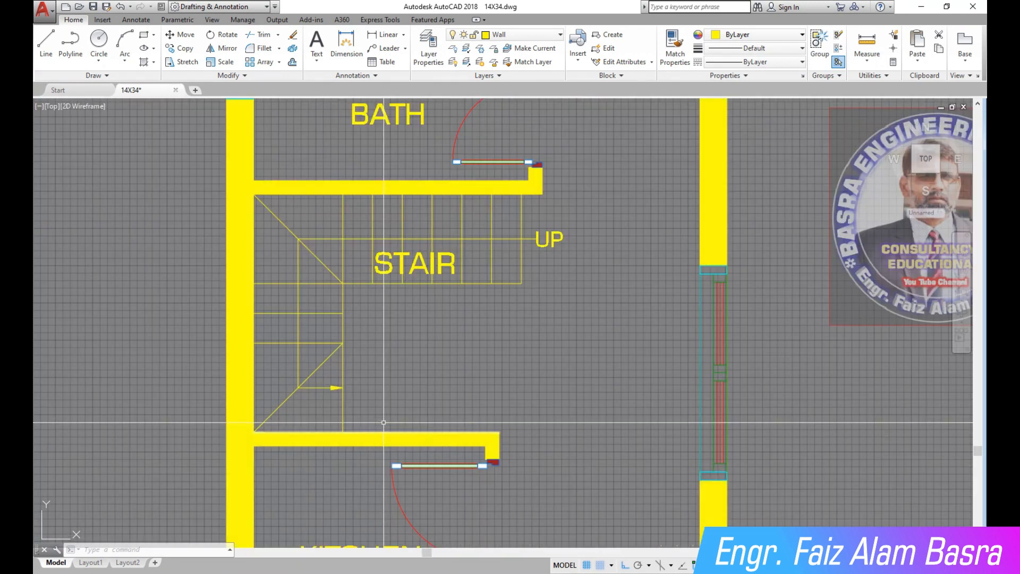
{"action": "scroll", "coordinate": [387, 387], "scroll_direction": "down", "scroll_amount": 2}
{"action": "scroll", "coordinate": [388, 386], "scroll_direction": "down", "scroll_amount": 2}
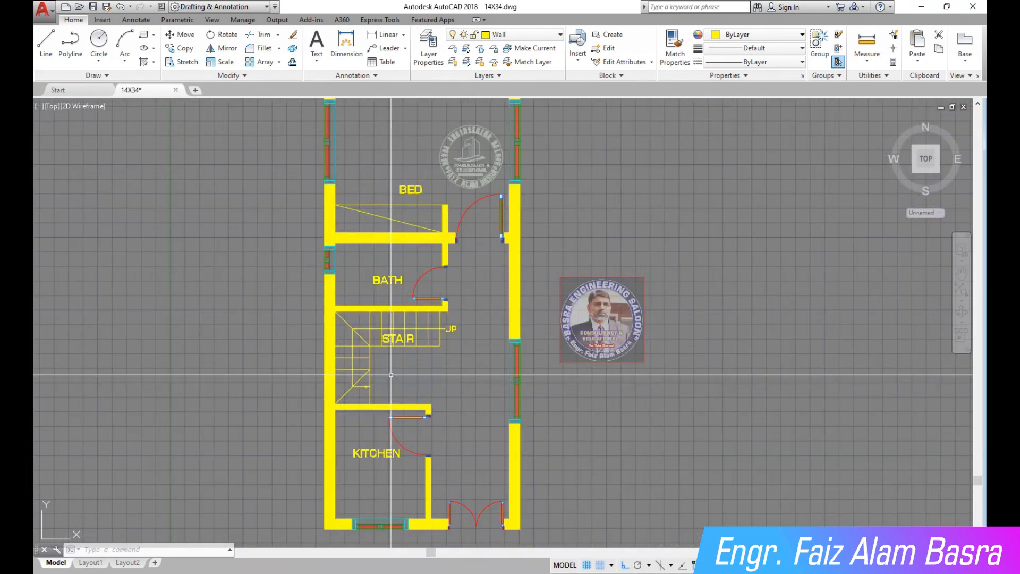
{"action": "scroll", "coordinate": [340, 229], "scroll_direction": "up", "scroll_amount": 6}
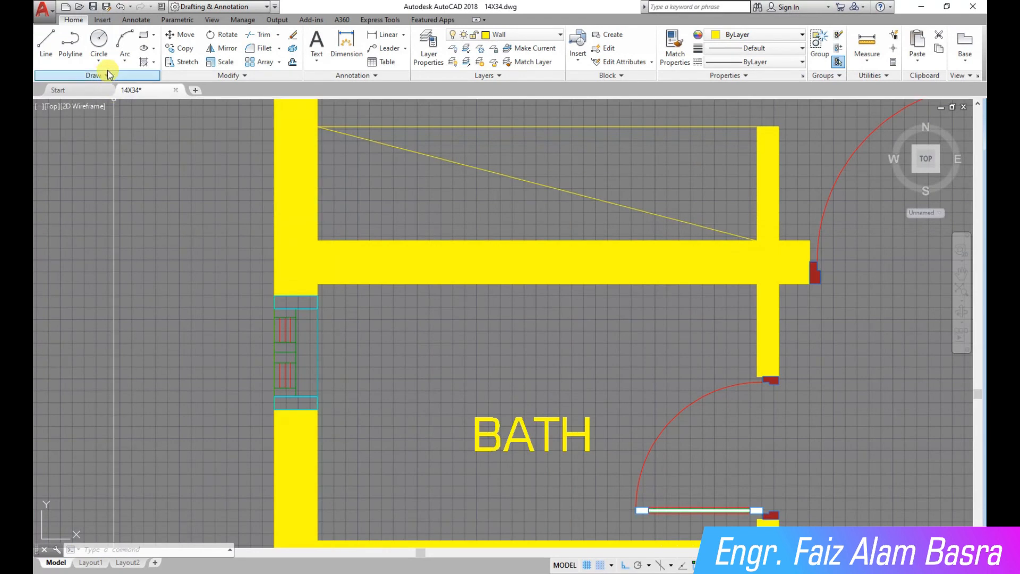
{"action": "left_click", "coordinate": [407, 223]}
{"action": "right_click", "coordinate": [406, 210]}
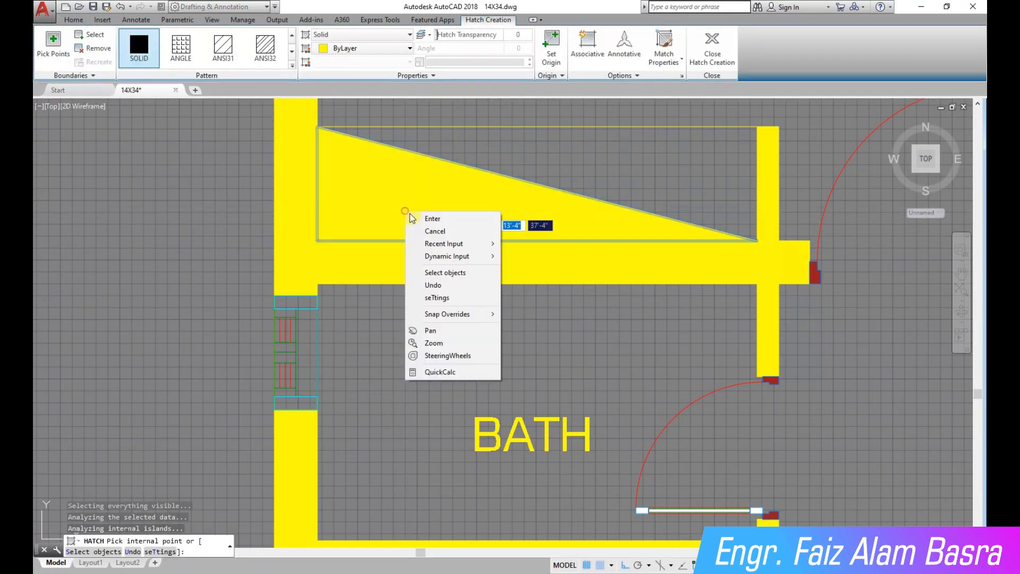
{"action": "left_click", "coordinate": [424, 217]}
{"action": "scroll", "coordinate": [443, 301], "scroll_direction": "down", "scroll_amount": 4}
{"action": "scroll", "coordinate": [444, 301], "scroll_direction": "down", "scroll_amount": 3}
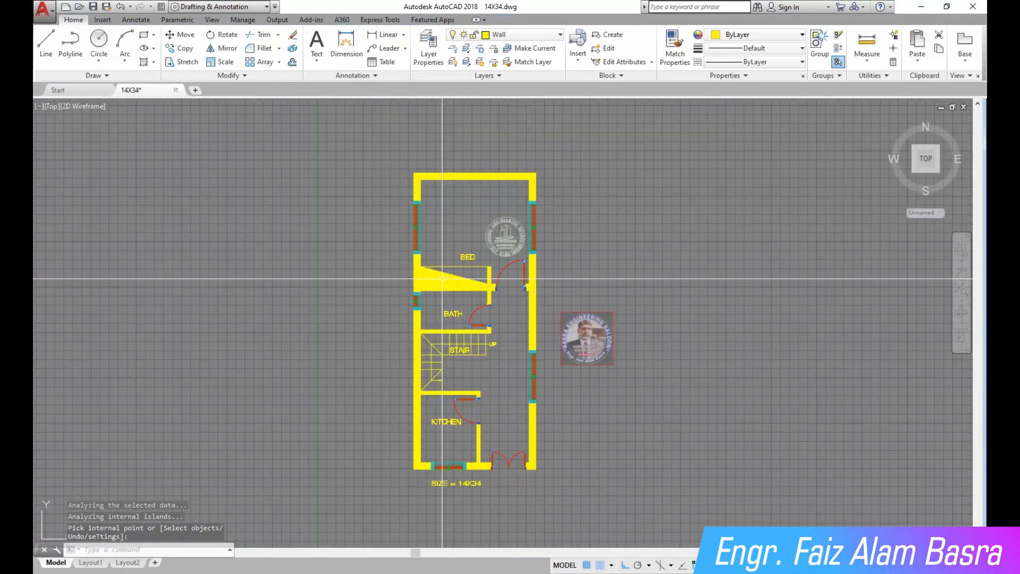
Delete the pale logo from the BED room
{"action": "scroll", "coordinate": [520, 239], "scroll_direction": "up", "scroll_amount": 5}
{"action": "left_click", "coordinate": [520, 238]}
{"action": "left_click", "coordinate": [485, 198]}
{"action": "key", "text": "Delete"}
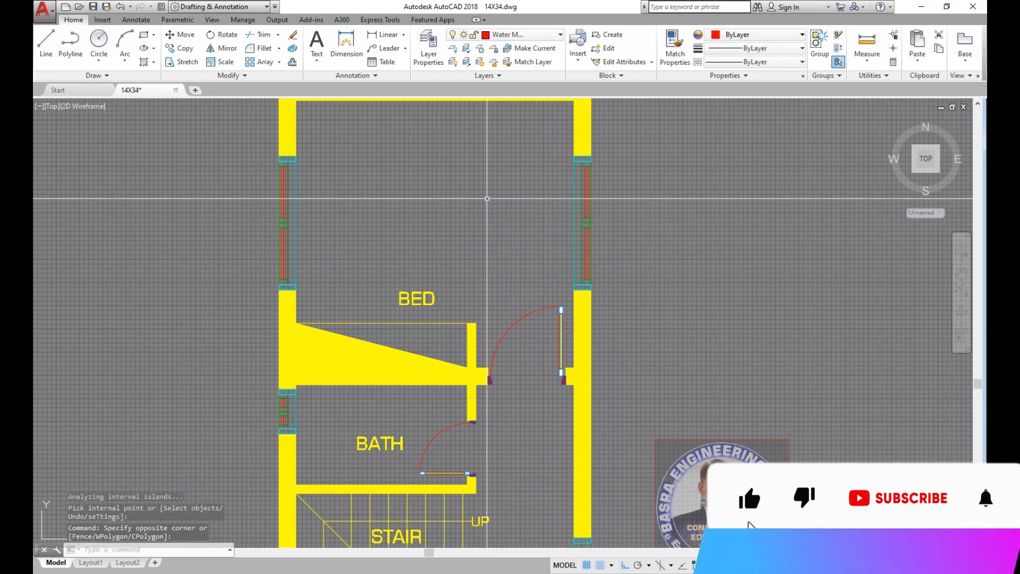
Insert the logo block with orange lettering and place it in the passage beside the stair
{"action": "left_click", "coordinate": [579, 66]}
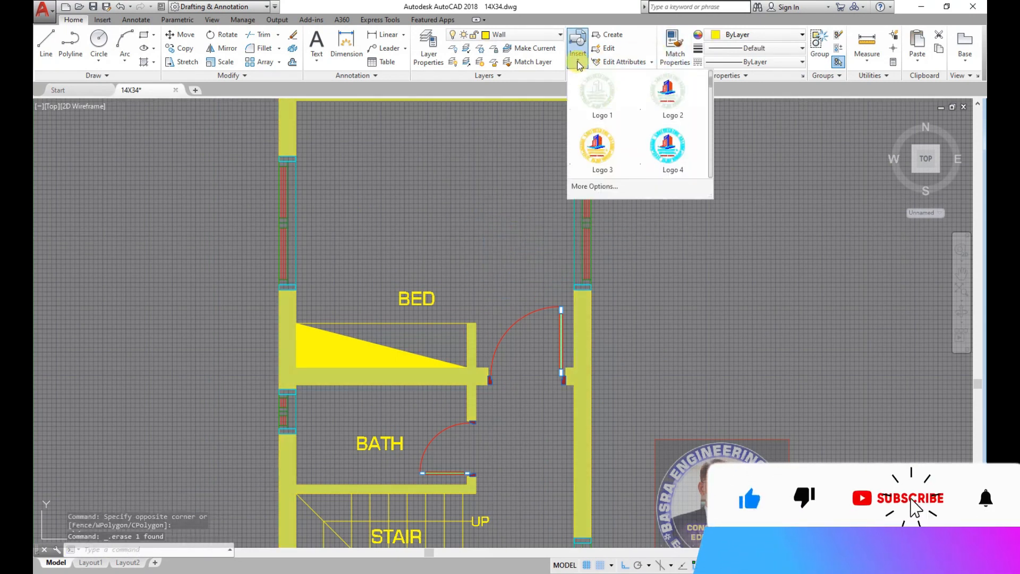
{"action": "scroll", "coordinate": [610, 143], "scroll_direction": "down", "scroll_amount": 2}
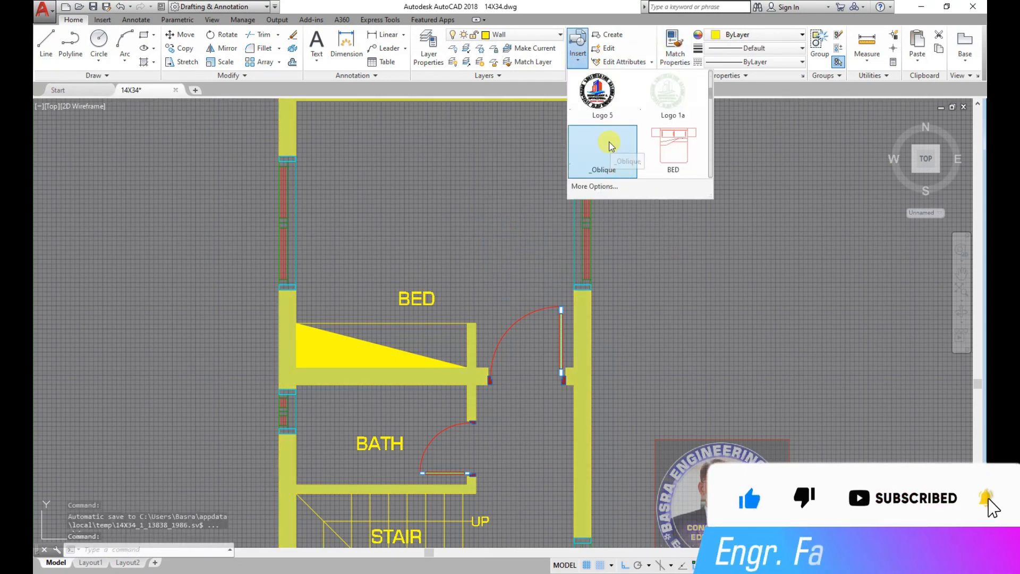
{"action": "left_click", "coordinate": [606, 106]}
{"action": "scroll", "coordinate": [558, 269], "scroll_direction": "down", "scroll_amount": 4}
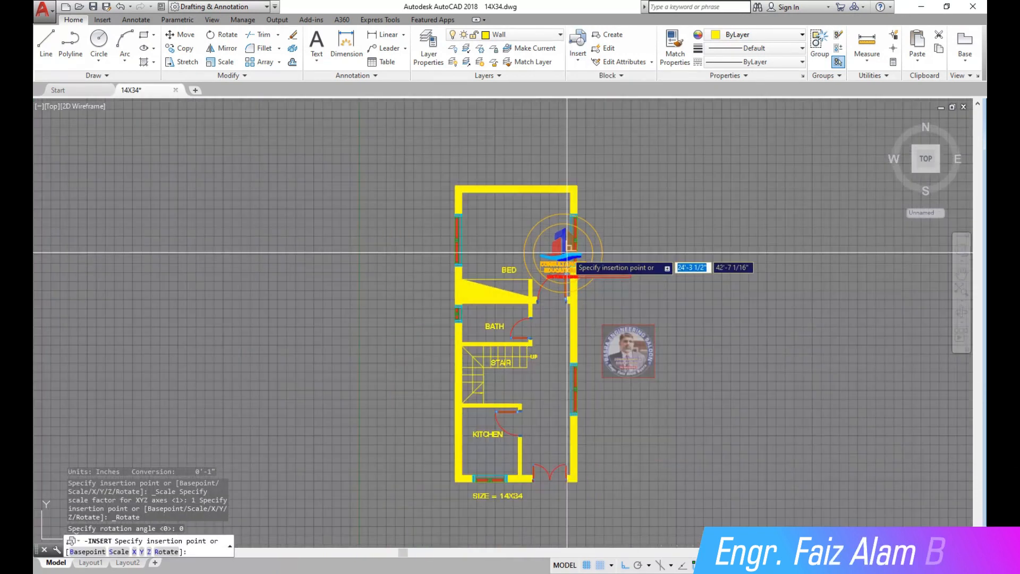
{"action": "scroll", "coordinate": [547, 388], "scroll_direction": "up", "scroll_amount": 4}
{"action": "left_click", "coordinate": [536, 368]}
Scale the inserted logo about its centre by a factor of .5 and save the drawing
{"action": "left_click", "coordinate": [221, 62]}
{"action": "left_click", "coordinate": [537, 372]}
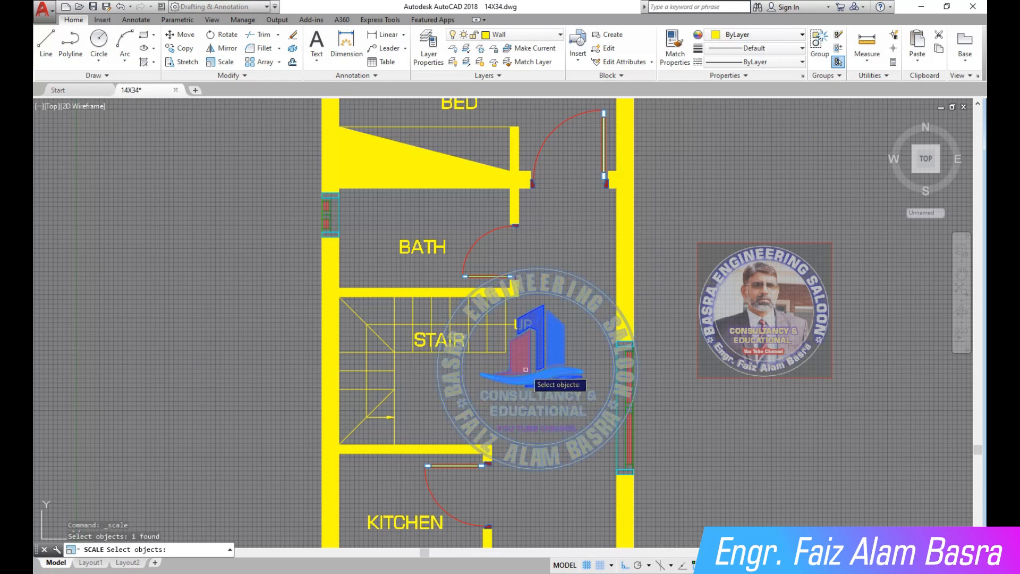
{"action": "key", "text": "Return"}
{"action": "left_click", "coordinate": [538, 380]}
{"action": "type", "text": ".5"}
{"action": "key", "text": "Return"}
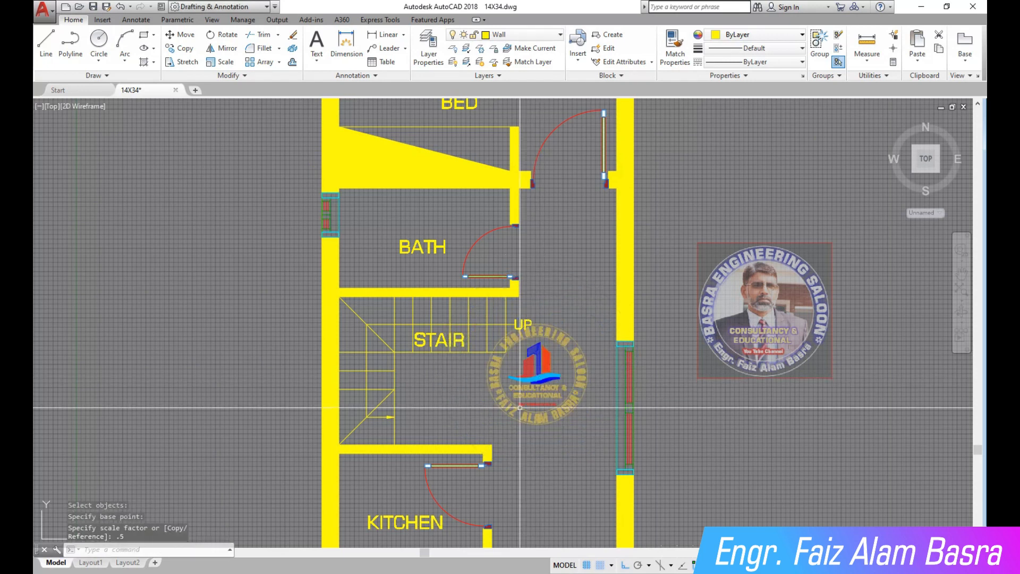
{"action": "key", "text": "ctrl+s"}
Copy the blue double bed with both side tables from the other plan's upper left BED room to this BED room's rear wall, with ortho off
{"action": "scroll", "coordinate": [522, 336], "scroll_direction": "down", "scroll_amount": 5}
{"action": "scroll", "coordinate": [532, 298], "scroll_direction": "up", "scroll_amount": 3}
{"action": "scroll", "coordinate": [505, 228], "scroll_direction": "down", "scroll_amount": 5}
{"action": "scroll", "coordinate": [494, 240], "scroll_direction": "up", "scroll_amount": 7}
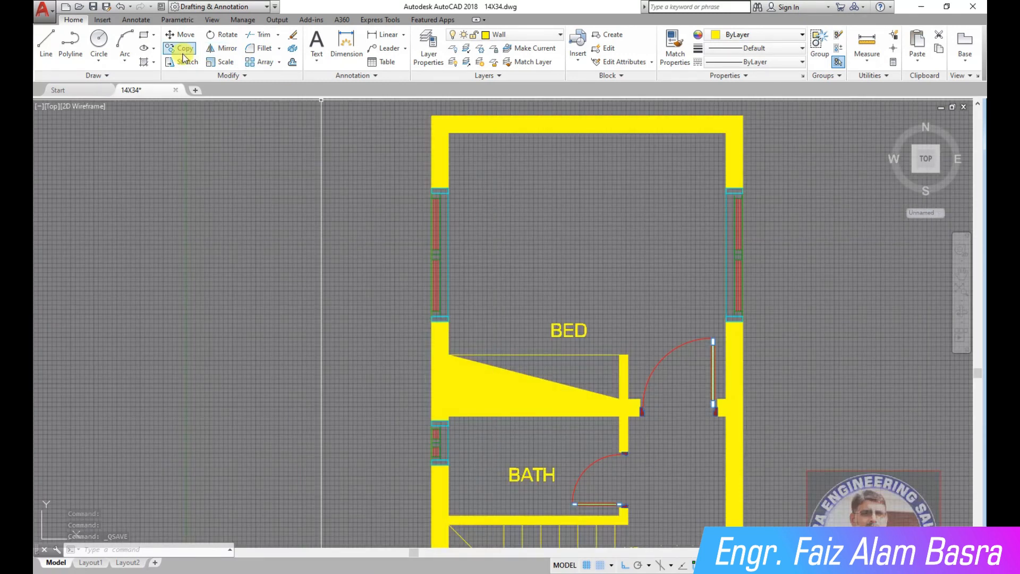
{"action": "scroll", "coordinate": [716, 365], "scroll_direction": "down", "scroll_amount": 6}
{"action": "scroll", "coordinate": [273, 290], "scroll_direction": "up", "scroll_amount": 8}
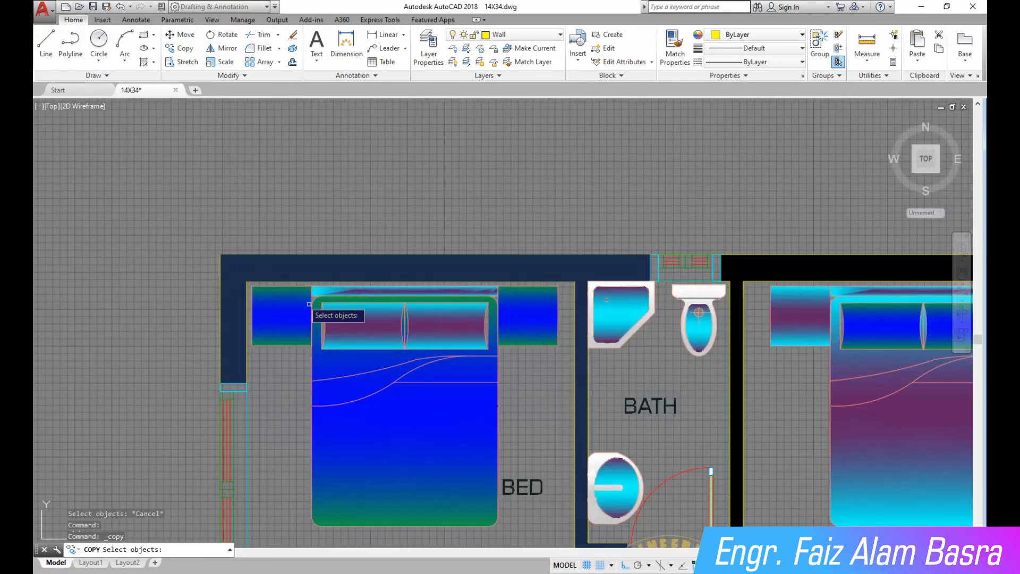
{"action": "left_click", "coordinate": [548, 390]}
{"action": "scroll", "coordinate": [526, 338], "scroll_direction": "up", "scroll_amount": 4}
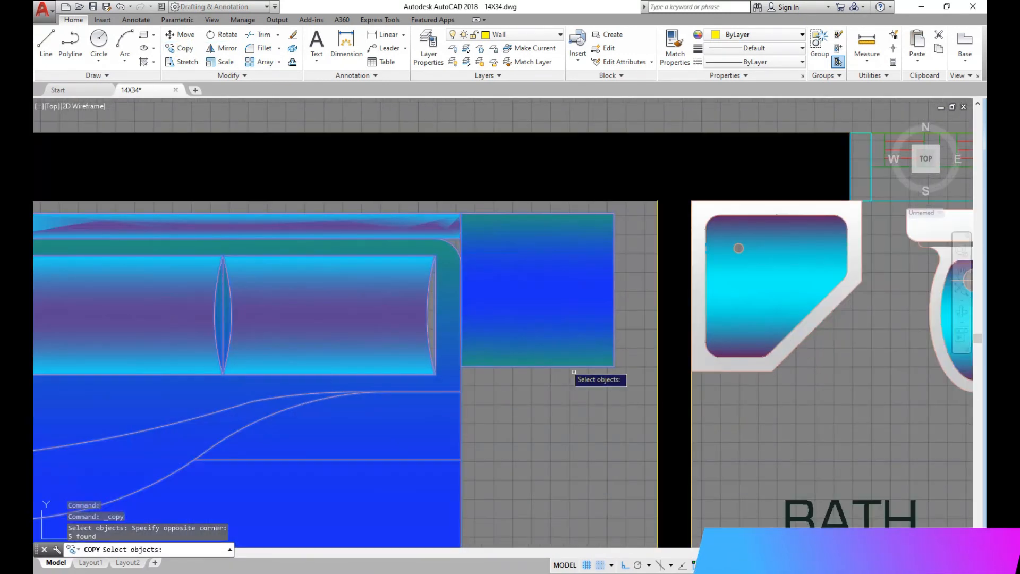
{"action": "left_click", "coordinate": [482, 239]}
{"action": "left_click", "coordinate": [625, 402]}
{"action": "scroll", "coordinate": [536, 283], "scroll_direction": "down", "scroll_amount": 4}
{"action": "left_click", "coordinate": [536, 406]}
{"action": "left_click", "coordinate": [260, 255]}
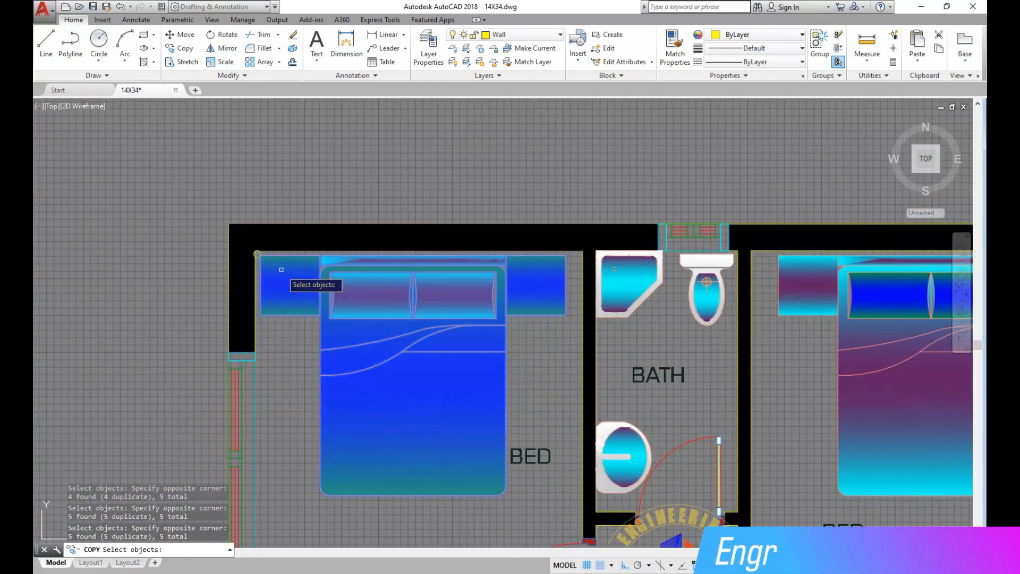
{"action": "key", "text": "Return"}
{"action": "left_click", "coordinate": [413, 493]}
{"action": "scroll", "coordinate": [557, 410], "scroll_direction": "down", "scroll_amount": 5}
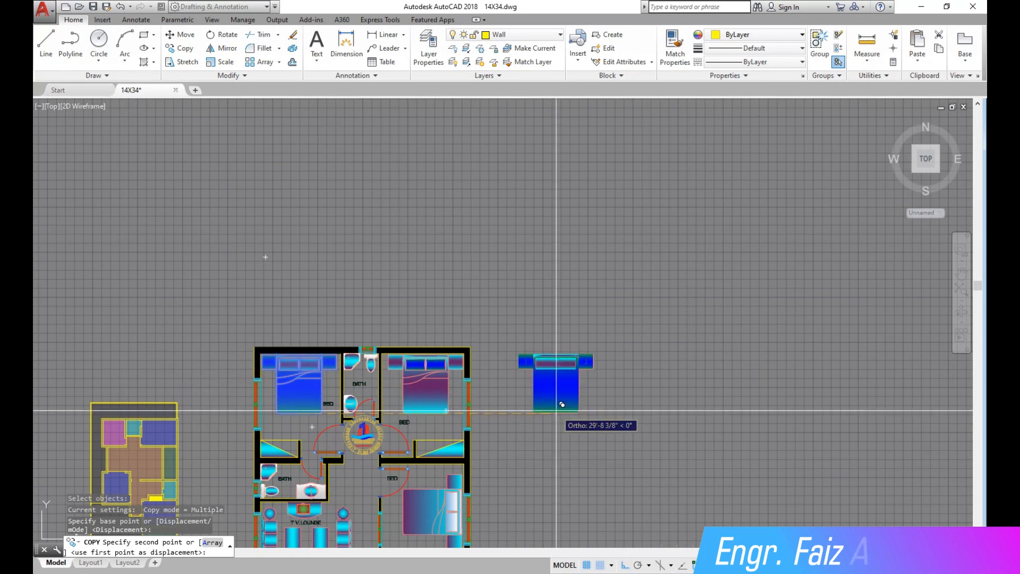
{"action": "key", "text": "F8"}
{"action": "scroll", "coordinate": [244, 315], "scroll_direction": "down", "scroll_amount": 5}
{"action": "scroll", "coordinate": [699, 355], "scroll_direction": "up", "scroll_amount": 7}
{"action": "scroll", "coordinate": [588, 299], "scroll_direction": "down", "scroll_amount": 2}
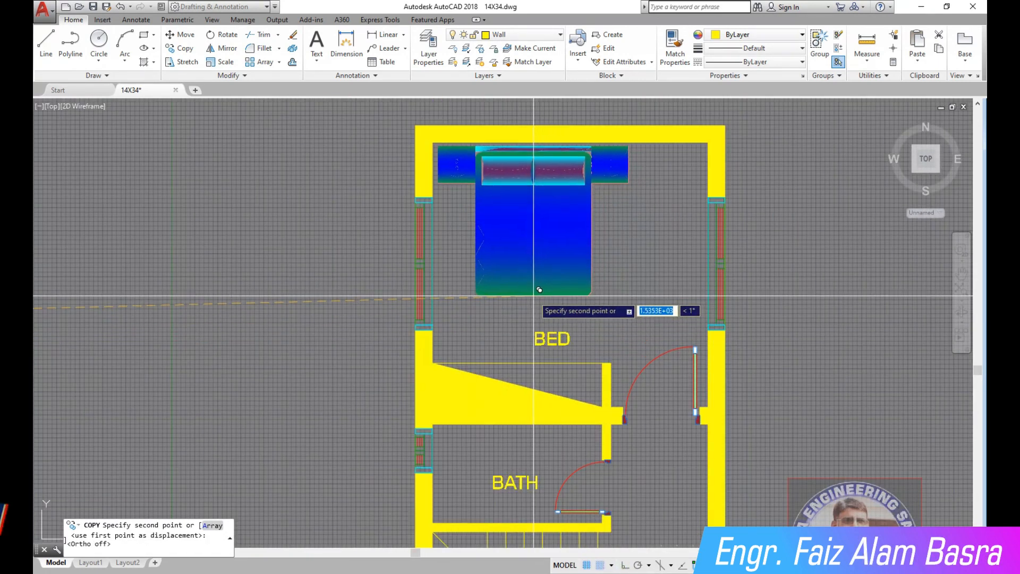
{"action": "left_click", "coordinate": [533, 293]}
{"action": "key", "text": "Return"}
{"action": "scroll", "coordinate": [531, 294], "scroll_direction": "up", "scroll_amount": 2}
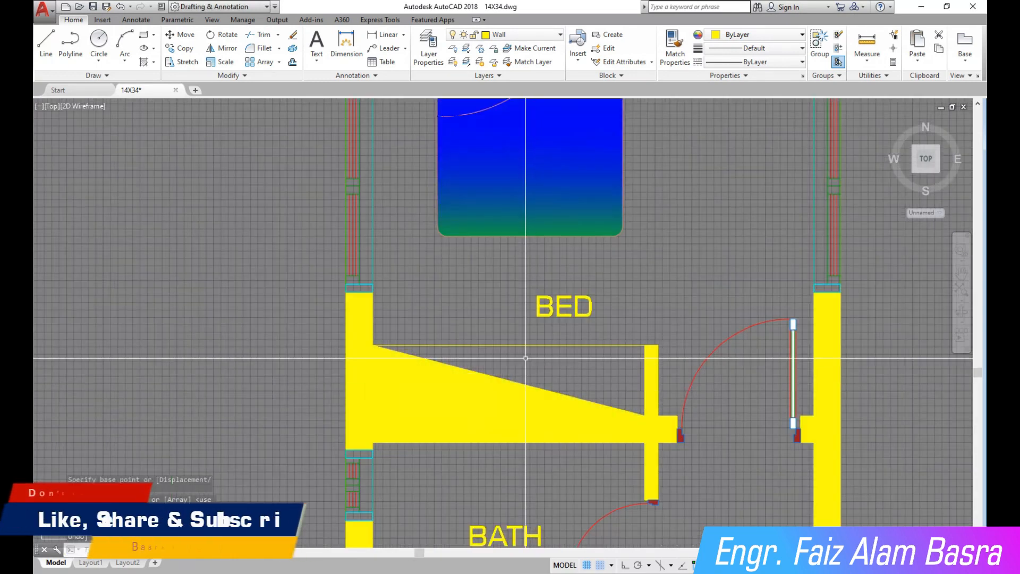
Copy the corner shower and toilet from the other plan's BATH into the empty space left of this plan's BATH
{"action": "scroll", "coordinate": [548, 283], "scroll_direction": "down", "scroll_amount": 2}
{"action": "scroll", "coordinate": [548, 282], "scroll_direction": "down", "scroll_amount": 3}
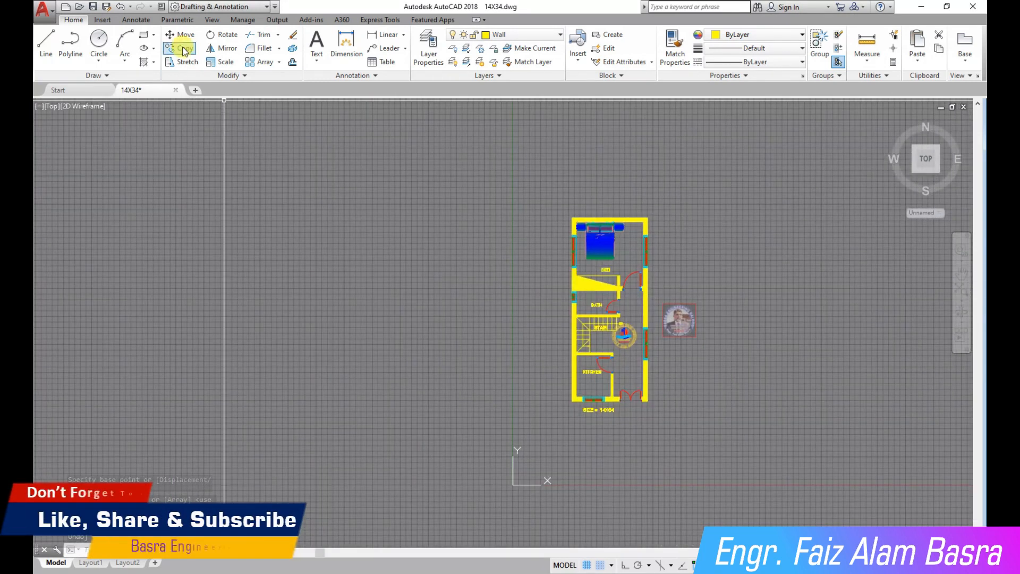
{"action": "left_click", "coordinate": [179, 48]}
{"action": "scroll", "coordinate": [655, 306], "scroll_direction": "down", "scroll_amount": 1}
{"action": "scroll", "coordinate": [671, 315], "scroll_direction": "up", "scroll_amount": 12}
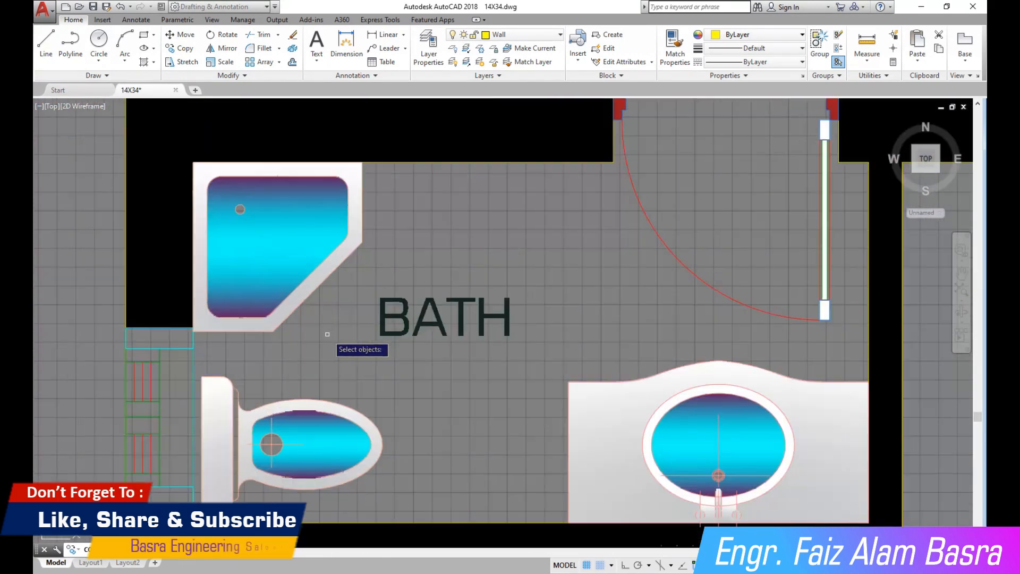
{"action": "left_click", "coordinate": [335, 337]}
{"action": "left_click", "coordinate": [243, 236]}
{"action": "left_click", "coordinate": [416, 493]}
{"action": "left_click", "coordinate": [231, 372]}
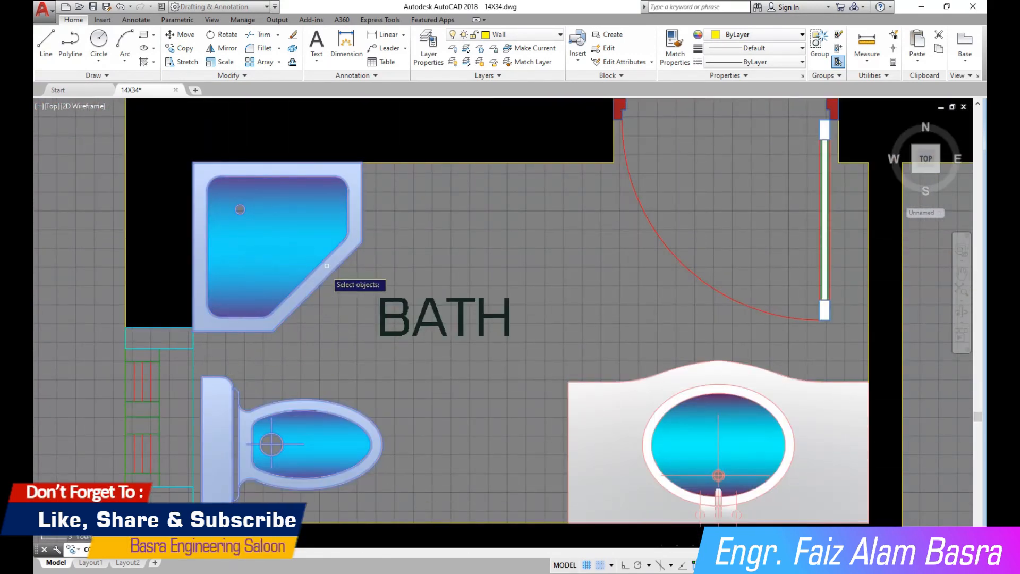
{"action": "scroll", "coordinate": [327, 266], "scroll_direction": "down", "scroll_amount": 4}
{"action": "key", "text": "Return"}
{"action": "scroll", "coordinate": [286, 367], "scroll_direction": "up", "scroll_amount": 8}
{"action": "left_click", "coordinate": [248, 346]}
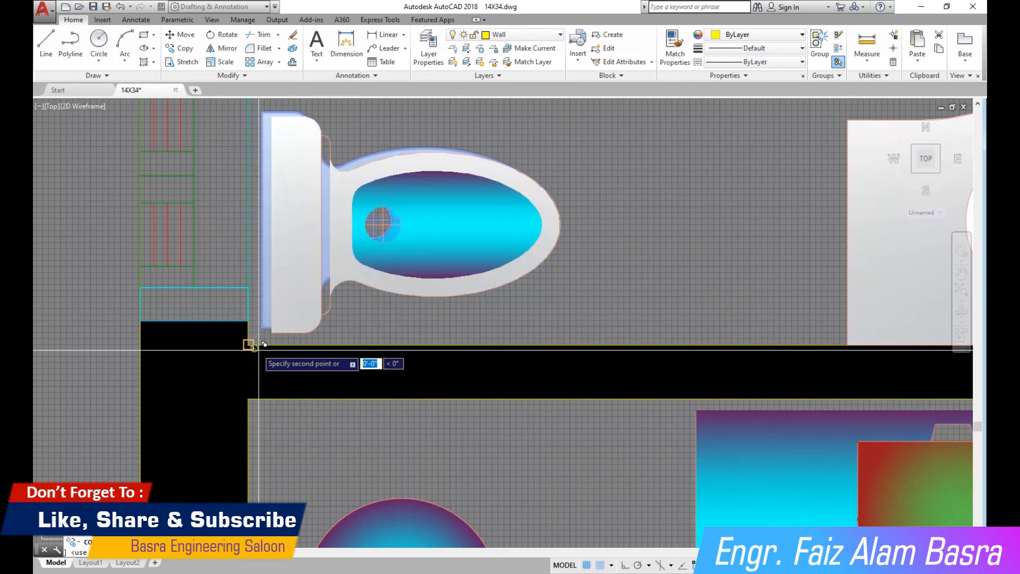
{"action": "scroll", "coordinate": [248, 345], "scroll_direction": "down", "scroll_amount": 20}
{"action": "scroll", "coordinate": [586, 329], "scroll_direction": "up", "scroll_amount": 8}
{"action": "scroll", "coordinate": [619, 313], "scroll_direction": "up", "scroll_amount": 6}
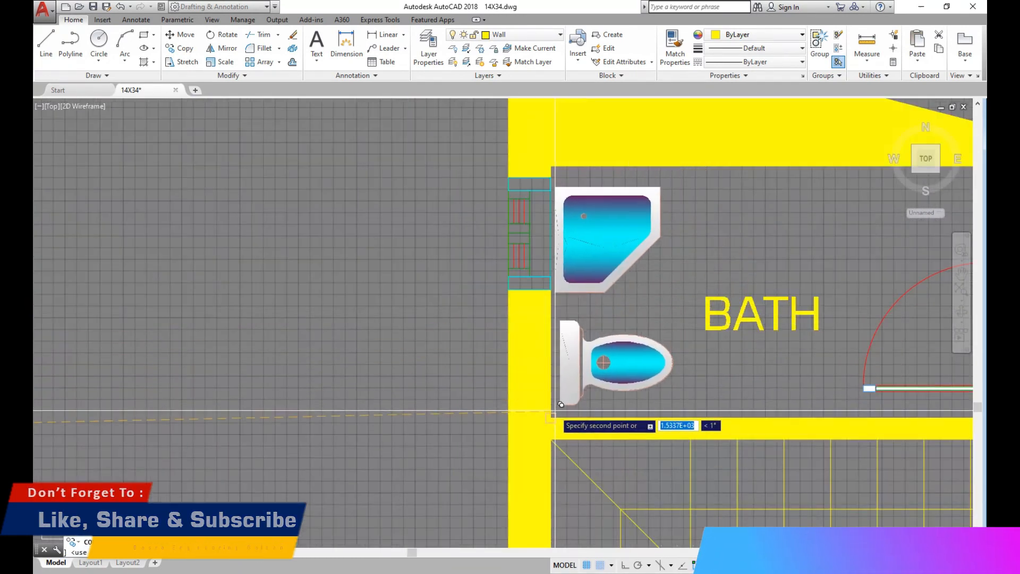
{"action": "left_click", "coordinate": [255, 379]}
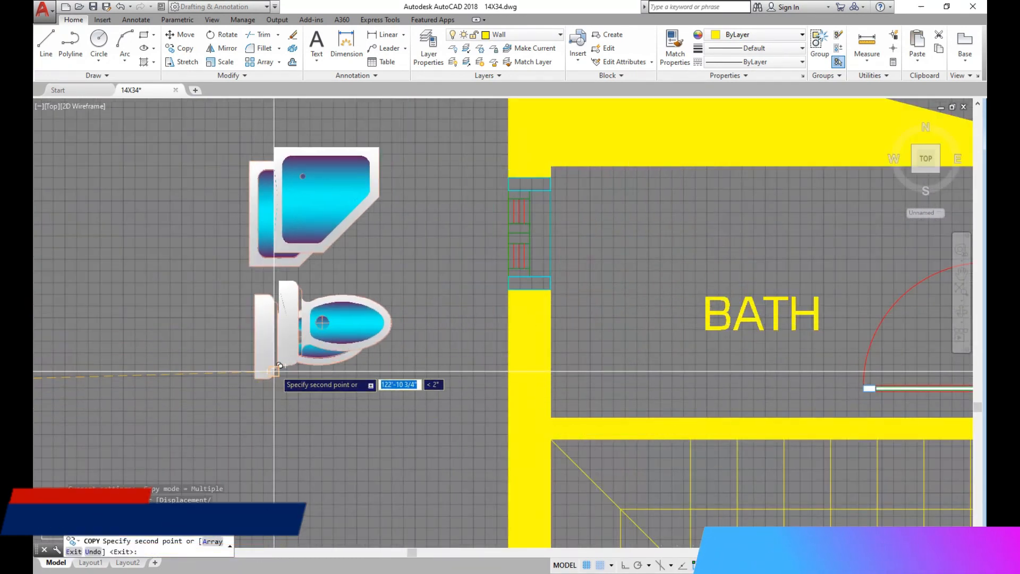
{"action": "key", "text": "Escape"}
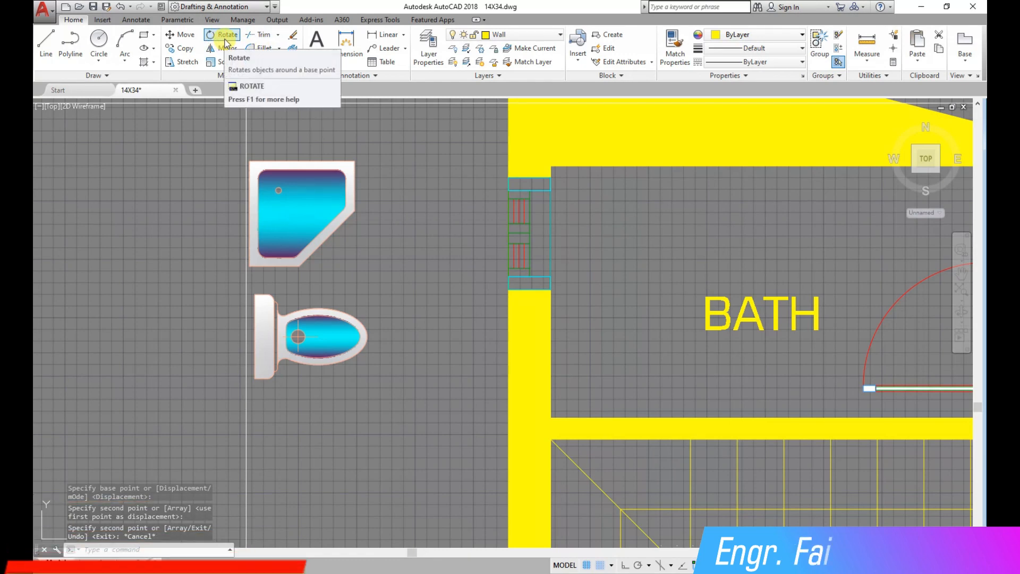
Mirror the copied shower and toilet about a horizontal line with ortho on, erasing the originals
{"action": "left_click", "coordinate": [422, 405]}
{"action": "left_click", "coordinate": [201, 132]}
{"action": "key", "text": "Return"}
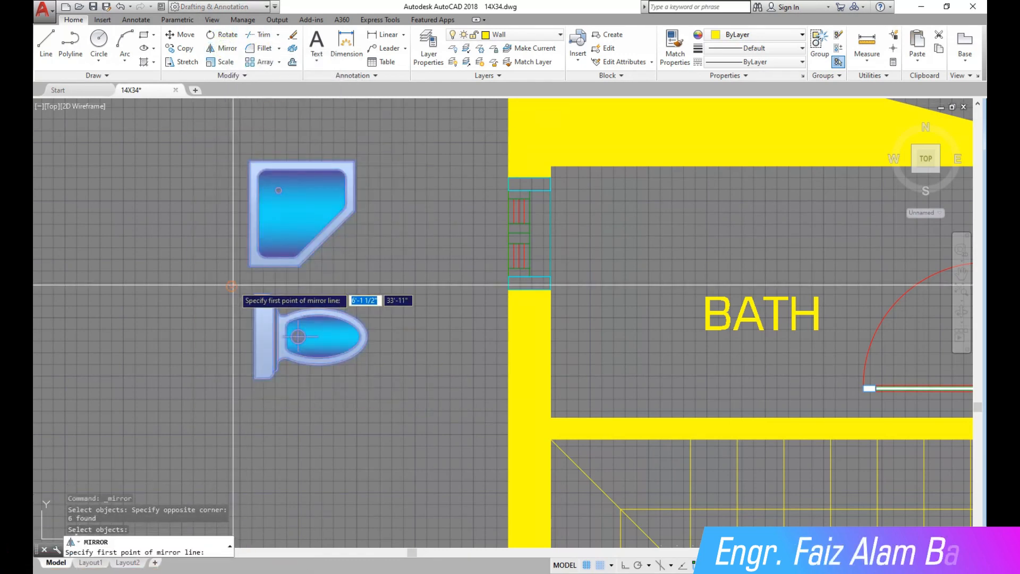
{"action": "left_click", "coordinate": [626, 566]}
{"action": "left_click", "coordinate": [294, 282]}
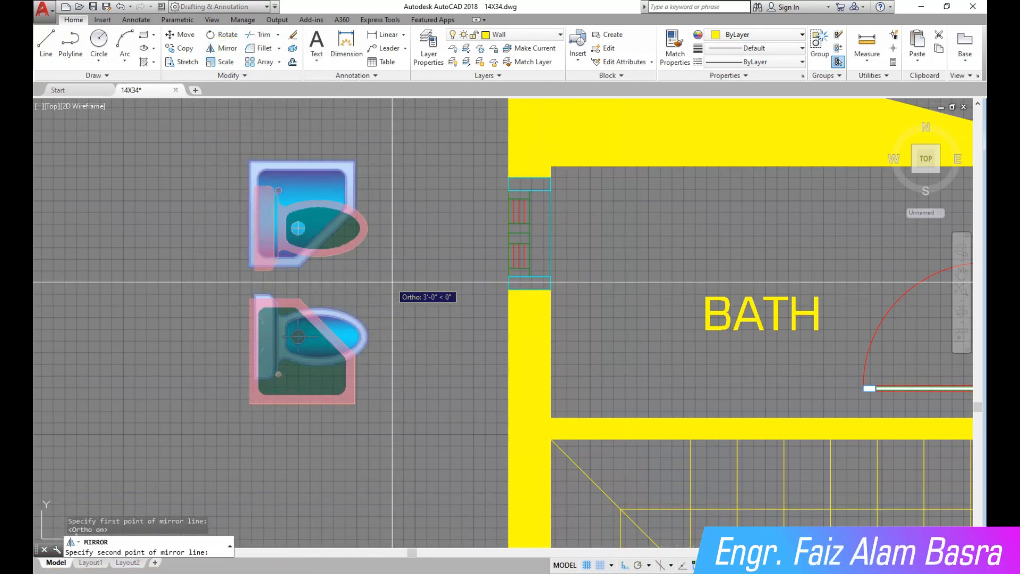
{"action": "left_click", "coordinate": [418, 314]}
Move the mirrored toilet and shower into the BATH, with the shower's corner at the room's lower left corner
{"action": "left_click", "coordinate": [187, 41]}
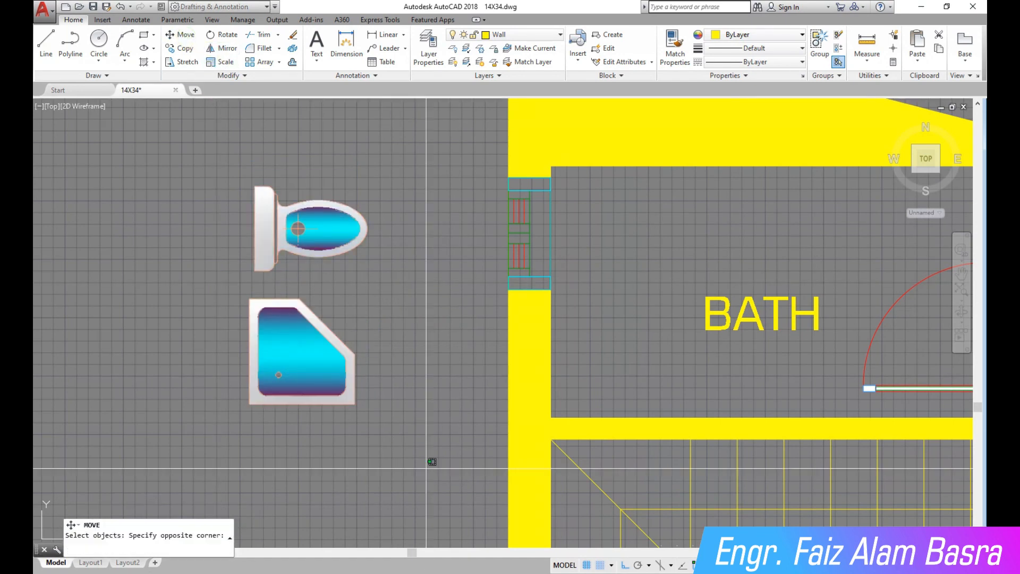
{"action": "left_click", "coordinate": [431, 473]}
{"action": "left_click", "coordinate": [192, 142]}
{"action": "key", "text": "Return"}
{"action": "left_click", "coordinate": [250, 404]}
{"action": "left_click", "coordinate": [596, 404]}
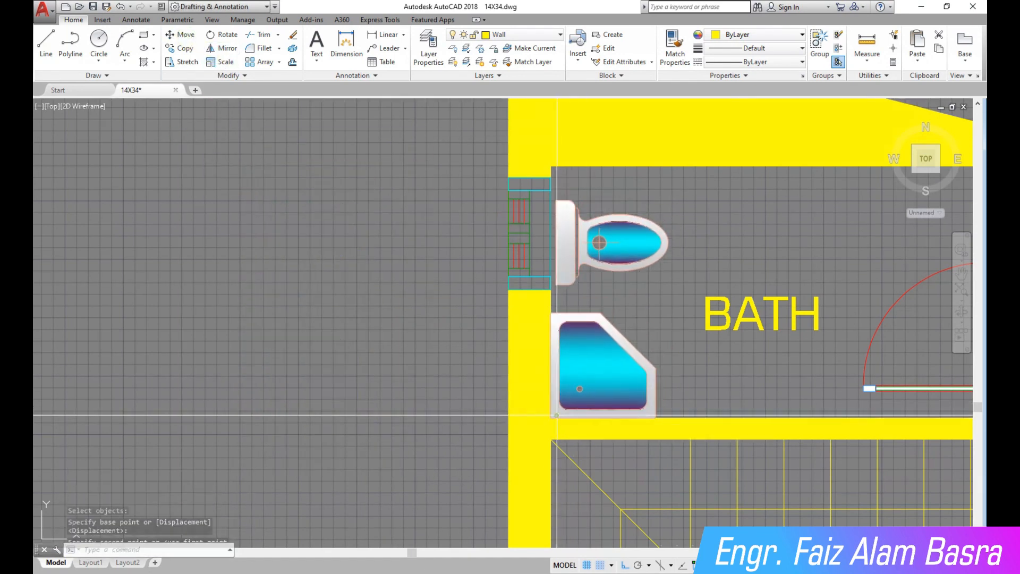
Move the toilet slightly upward along the BATH's window wall and save the drawing
{"action": "scroll", "coordinate": [199, 297], "scroll_direction": "down", "scroll_amount": 2}
{"action": "scroll", "coordinate": [494, 207], "scroll_direction": "up", "scroll_amount": 2}
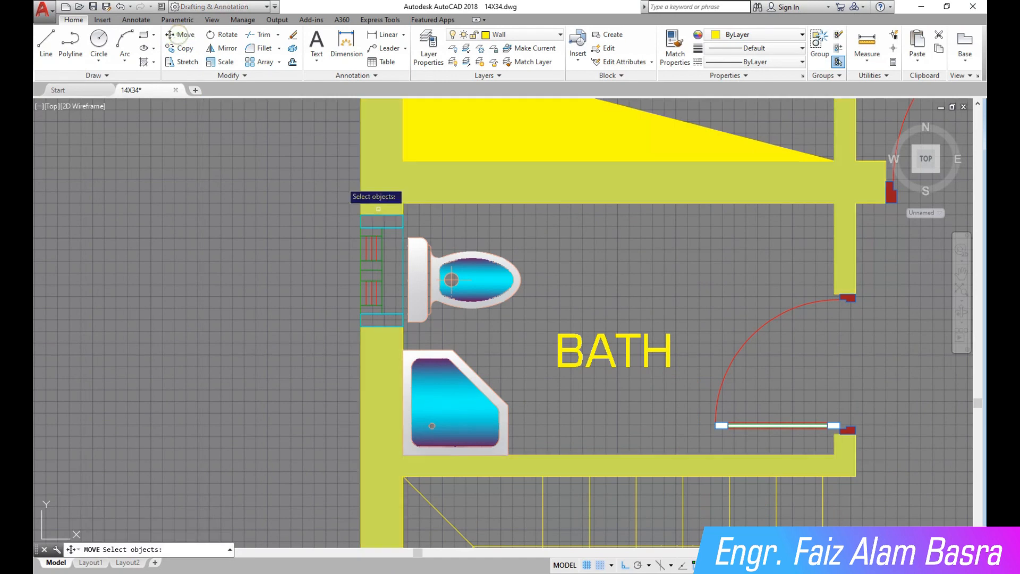
{"action": "left_click", "coordinate": [553, 320]}
{"action": "key", "text": "Return"}
{"action": "left_click", "coordinate": [252, 306]}
{"action": "left_click", "coordinate": [246, 288]}
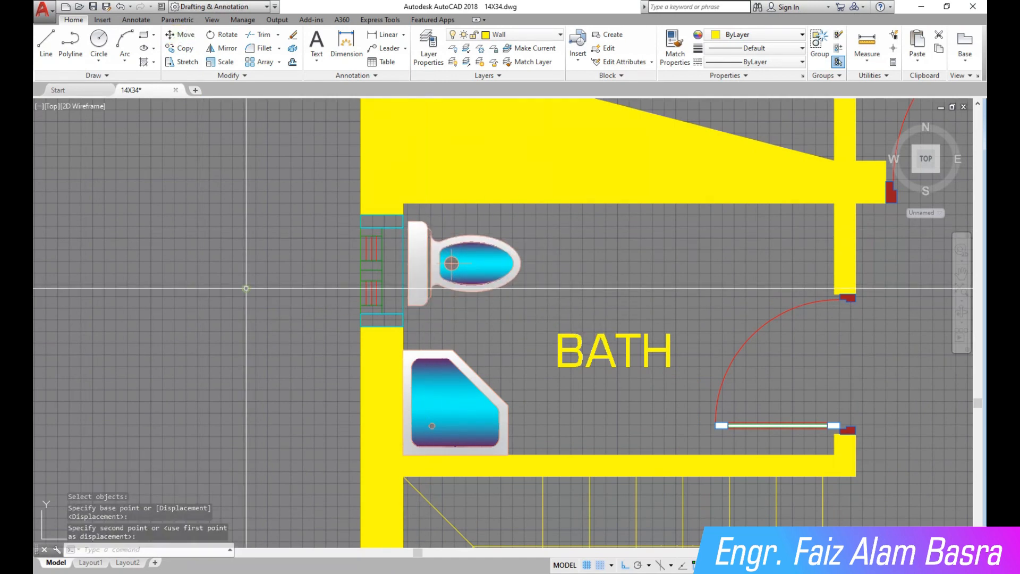
{"action": "scroll", "coordinate": [273, 271], "scroll_direction": "down", "scroll_amount": 4}
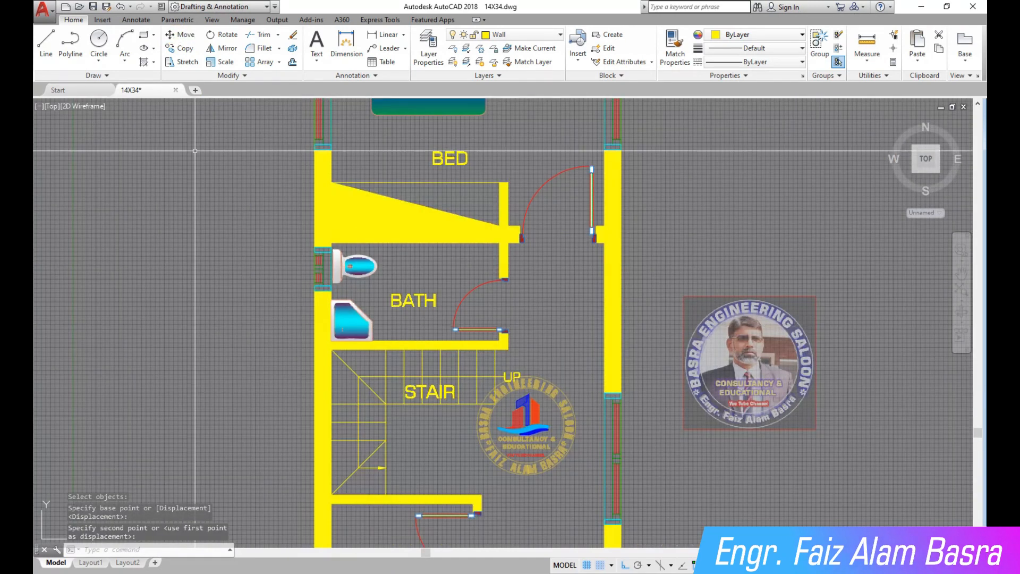
{"action": "left_click", "coordinate": [94, 8]}
Copy the washbasin counter with the green and red bowl from the furniture library to the space left of the BATH, with ortho off
{"action": "scroll", "coordinate": [701, 175], "scroll_direction": "down", "scroll_amount": 4}
{"action": "scroll", "coordinate": [667, 242], "scroll_direction": "up", "scroll_amount": 8}
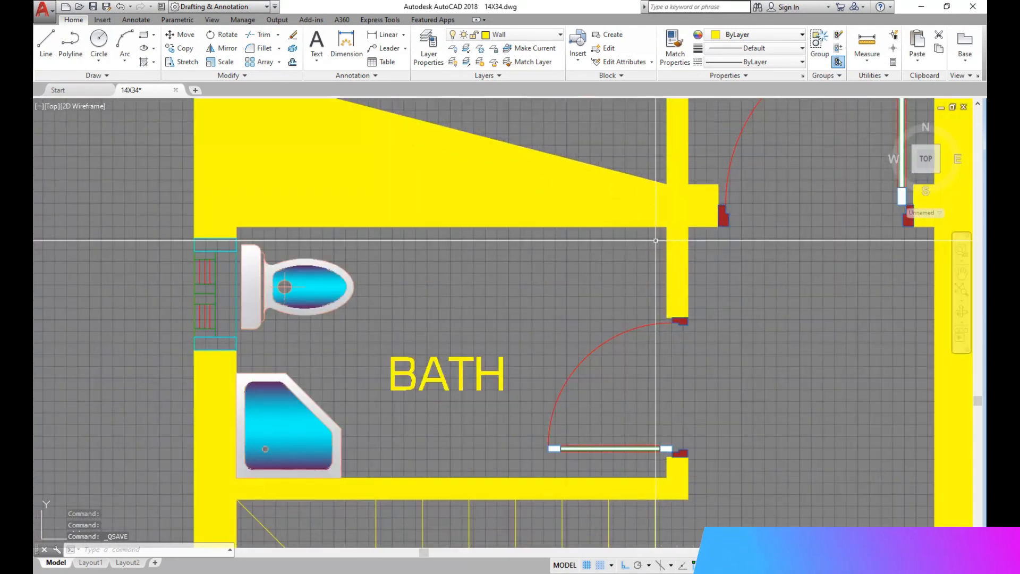
{"action": "scroll", "coordinate": [663, 240], "scroll_direction": "down", "scroll_amount": 7}
{"action": "left_click", "coordinate": [182, 49]}
{"action": "scroll", "coordinate": [319, 228], "scroll_direction": "down", "scroll_amount": 5}
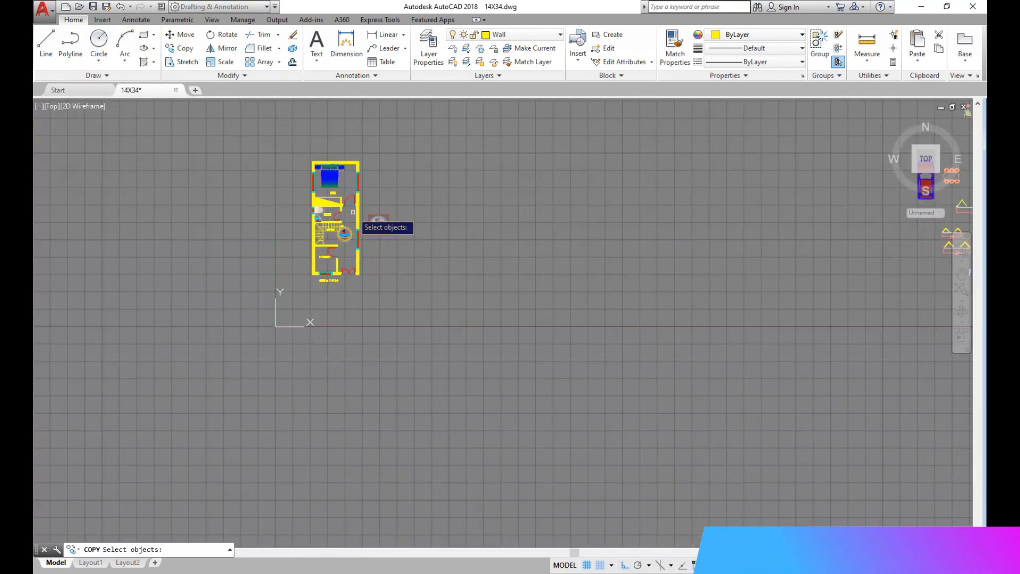
{"action": "scroll", "coordinate": [707, 194], "scroll_direction": "up", "scroll_amount": 8}
{"action": "left_click", "coordinate": [672, 214]}
{"action": "left_click", "coordinate": [517, 121]}
{"action": "key", "text": "Return"}
{"action": "left_click", "coordinate": [547, 196]}
{"action": "scroll", "coordinate": [686, 225], "scroll_direction": "down", "scroll_amount": 6}
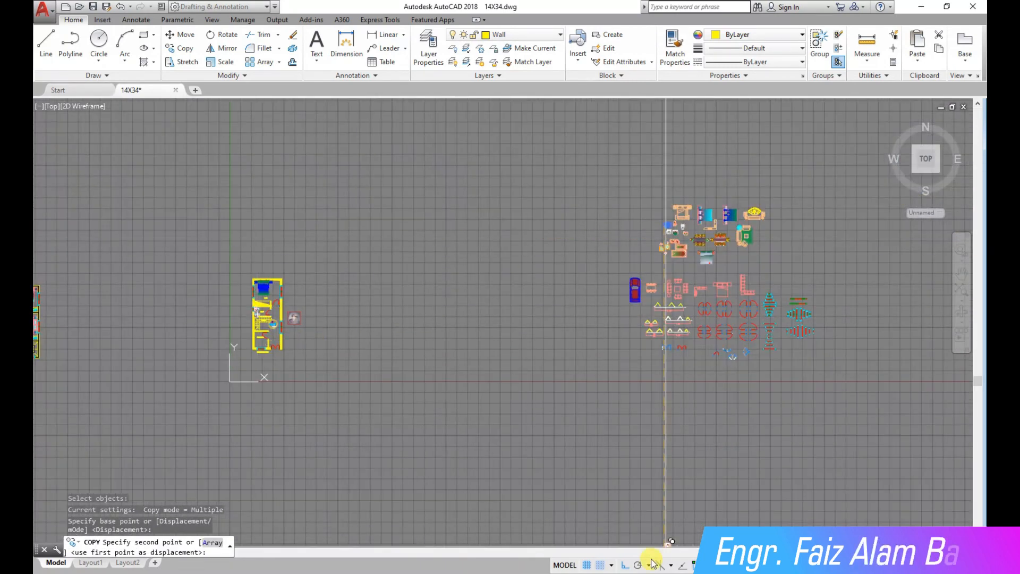
{"action": "scroll", "coordinate": [274, 319], "scroll_direction": "up", "scroll_amount": 10}
{"action": "scroll", "coordinate": [435, 186], "scroll_direction": "up", "scroll_amount": 2}
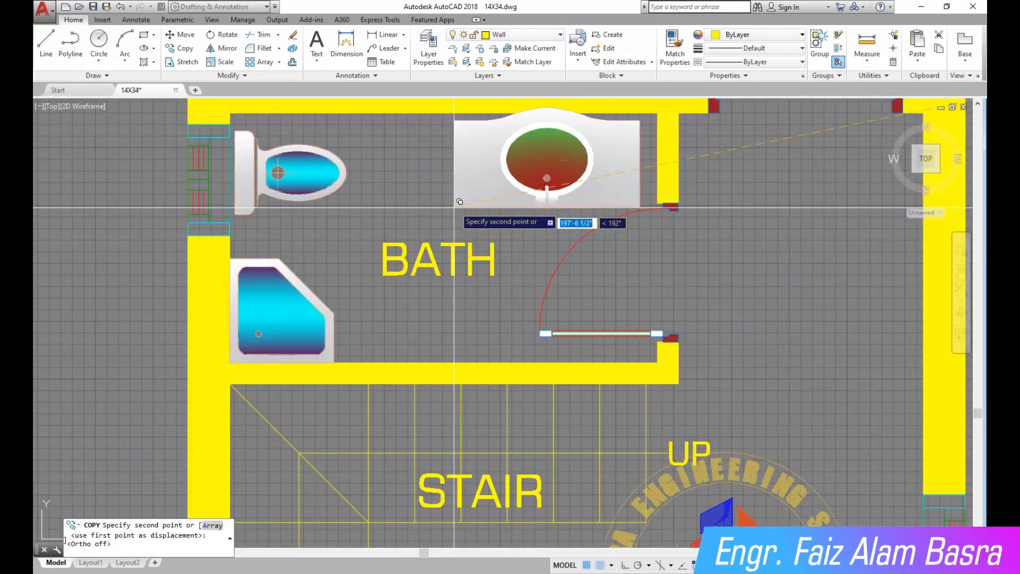
{"action": "scroll", "coordinate": [330, 262], "scroll_direction": "down", "scroll_amount": 4}
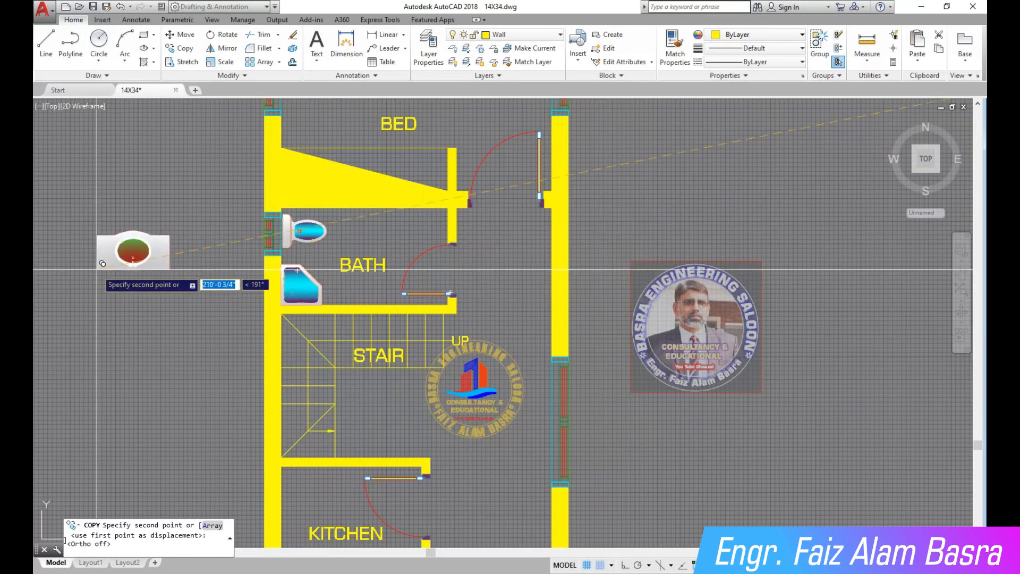
{"action": "left_click", "coordinate": [98, 268]}
Mirror the washbasin counter about a horizontal line above it with ortho on, erasing the original
{"action": "left_click", "coordinate": [227, 48]}
{"action": "left_click", "coordinate": [210, 285]}
{"action": "left_click", "coordinate": [84, 201]}
{"action": "key", "text": "Return"}
{"action": "left_click", "coordinate": [82, 222]}
{"action": "left_click", "coordinate": [620, 566]}
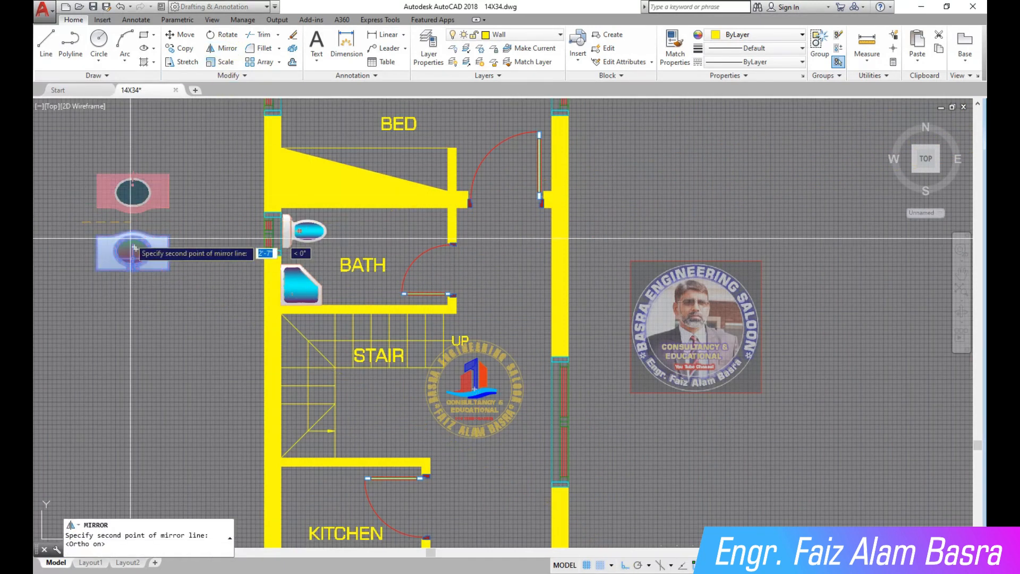
{"action": "left_click", "coordinate": [192, 218]}
{"action": "left_click", "coordinate": [217, 247]}
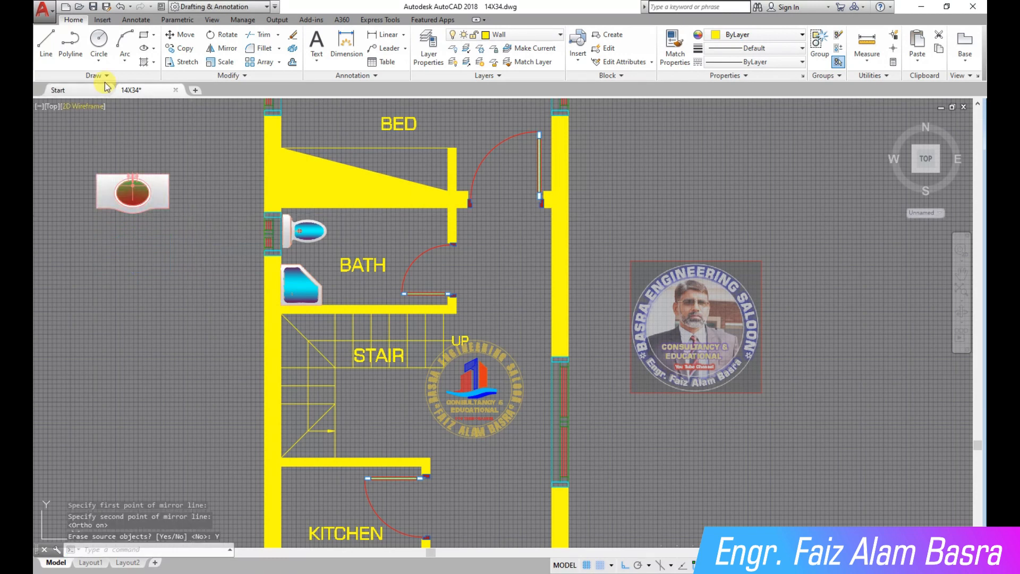
Move the mirrored washbasin counter by its upper right corner into the BATH's upper right corner
{"action": "left_click", "coordinate": [181, 38]}
{"action": "left_click", "coordinate": [216, 268]}
{"action": "left_click", "coordinate": [69, 130]}
{"action": "key", "text": "Return"}
{"action": "scroll", "coordinate": [170, 171], "scroll_direction": "up", "scroll_amount": 3}
{"action": "left_click", "coordinate": [171, 186]}
{"action": "scroll", "coordinate": [122, 208], "scroll_direction": "down", "scroll_amount": 2}
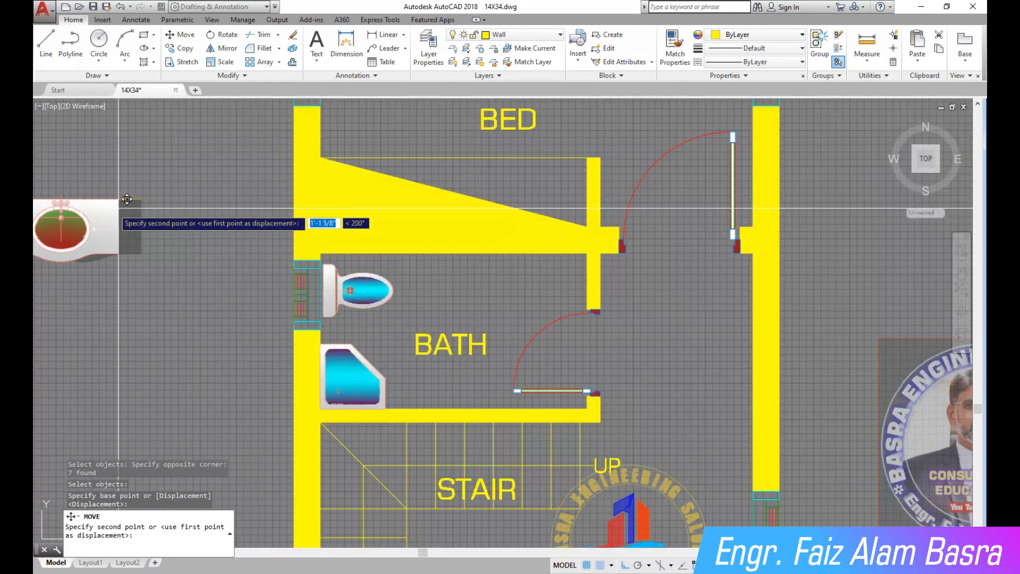
{"action": "scroll", "coordinate": [595, 255], "scroll_direction": "up", "scroll_amount": 5}
{"action": "scroll", "coordinate": [559, 265], "scroll_direction": "down", "scroll_amount": 4}
{"action": "left_click", "coordinate": [588, 264]}
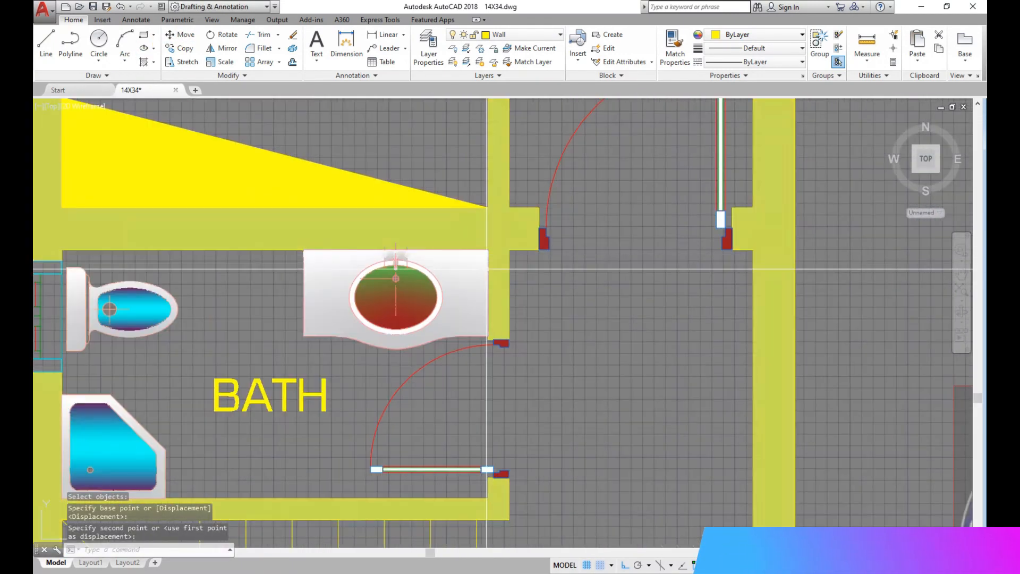
{"action": "key", "text": "Escape"}
Match the properties of the toilet's cyan gradient onto the washbasin bowl
{"action": "left_click", "coordinate": [675, 44]}
{"action": "left_click", "coordinate": [154, 311]}
{"action": "left_click", "coordinate": [388, 305]}
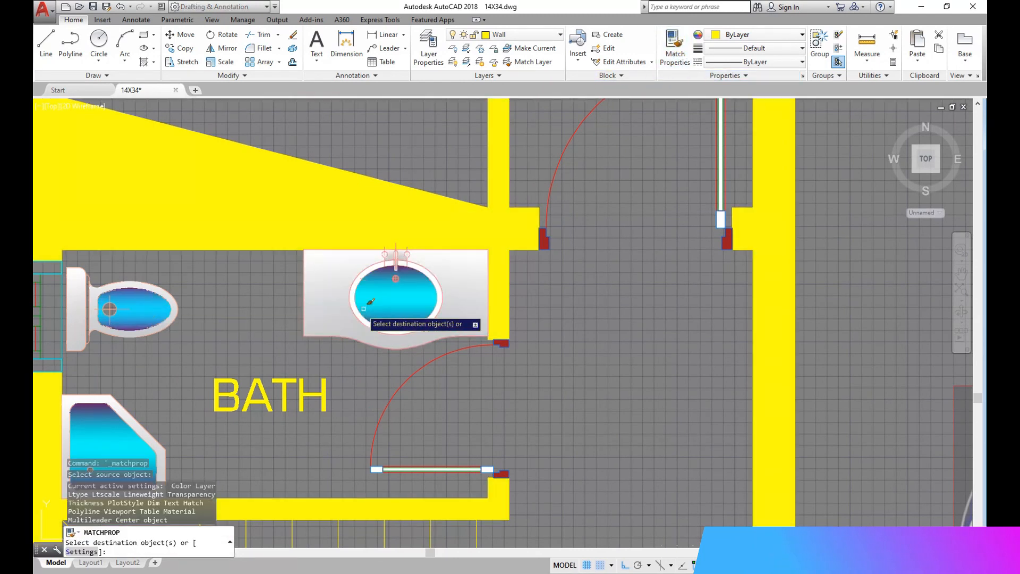
{"action": "scroll", "coordinate": [402, 263], "scroll_direction": "up", "scroll_amount": 6}
{"action": "scroll", "coordinate": [393, 308], "scroll_direction": "down", "scroll_amount": 5}
{"action": "right_click", "coordinate": [568, 353]}
{"action": "left_click", "coordinate": [580, 363]}
{"action": "scroll", "coordinate": [507, 209], "scroll_direction": "down", "scroll_amount": 3}
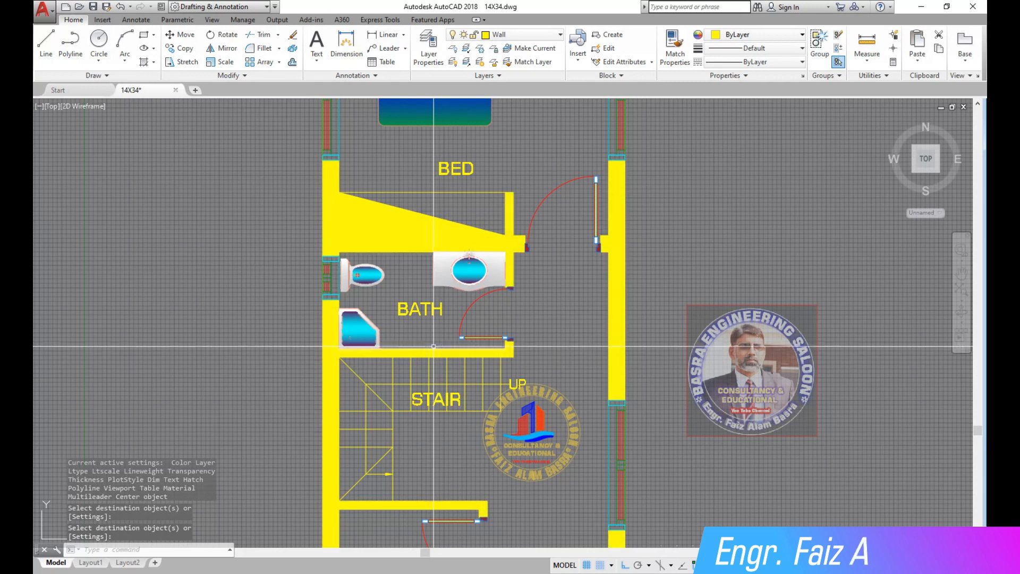
Match the toilet's cyan gradient onto the yellow triangular hatch of the closet between BED and BATH
{"action": "scroll", "coordinate": [339, 332], "scroll_direction": "up", "scroll_amount": 2}
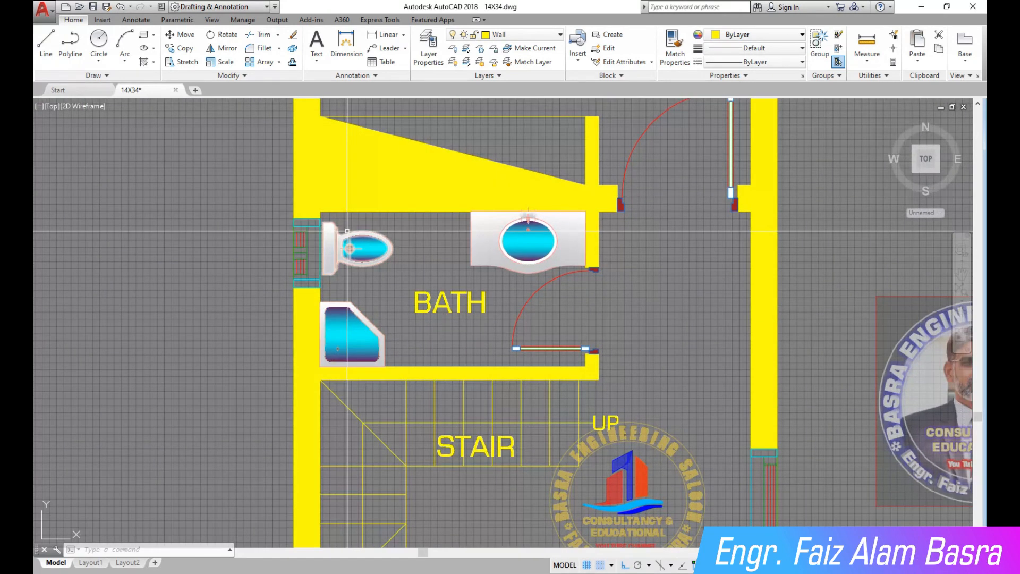
{"action": "scroll", "coordinate": [391, 171], "scroll_direction": "down", "scroll_amount": 3}
{"action": "scroll", "coordinate": [390, 171], "scroll_direction": "up", "scroll_amount": 3}
{"action": "left_click", "coordinate": [674, 47]}
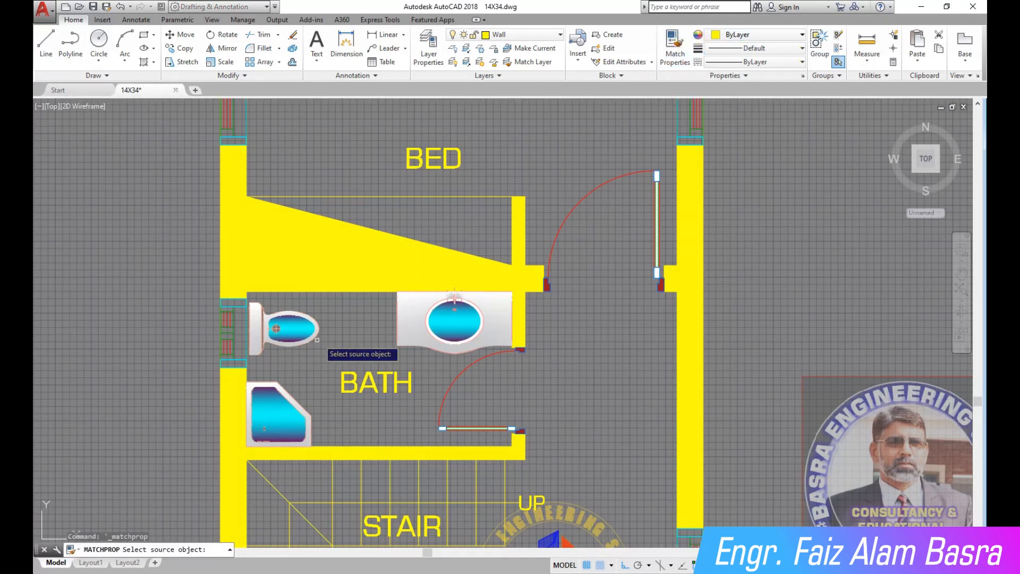
{"action": "left_click", "coordinate": [293, 328]}
{"action": "left_click", "coordinate": [365, 269]}
{"action": "scroll", "coordinate": [472, 303], "scroll_direction": "down", "scroll_amount": 4}
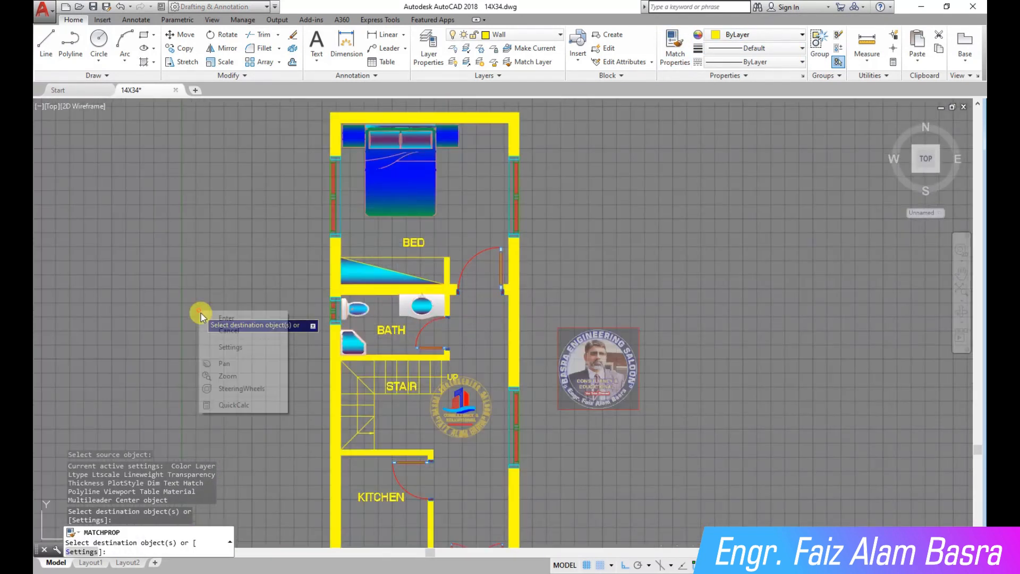
{"action": "left_click", "coordinate": [216, 318]}
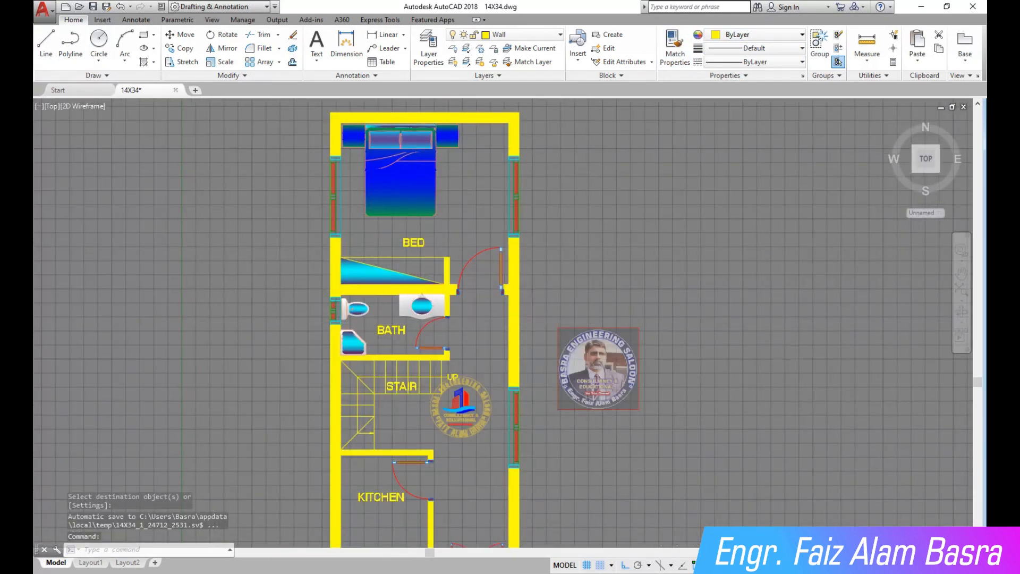
Match the closet's cyan gradient onto the double bed, its pillows and both side tables
{"action": "scroll", "coordinate": [415, 141], "scroll_direction": "up", "scroll_amount": 2}
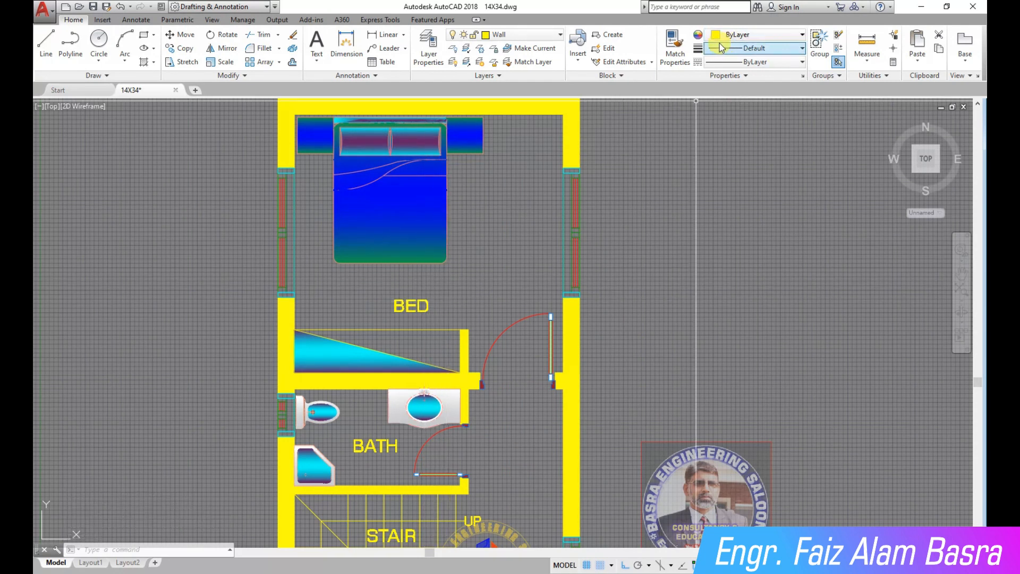
{"action": "left_click", "coordinate": [674, 43]}
{"action": "left_click", "coordinate": [343, 349]}
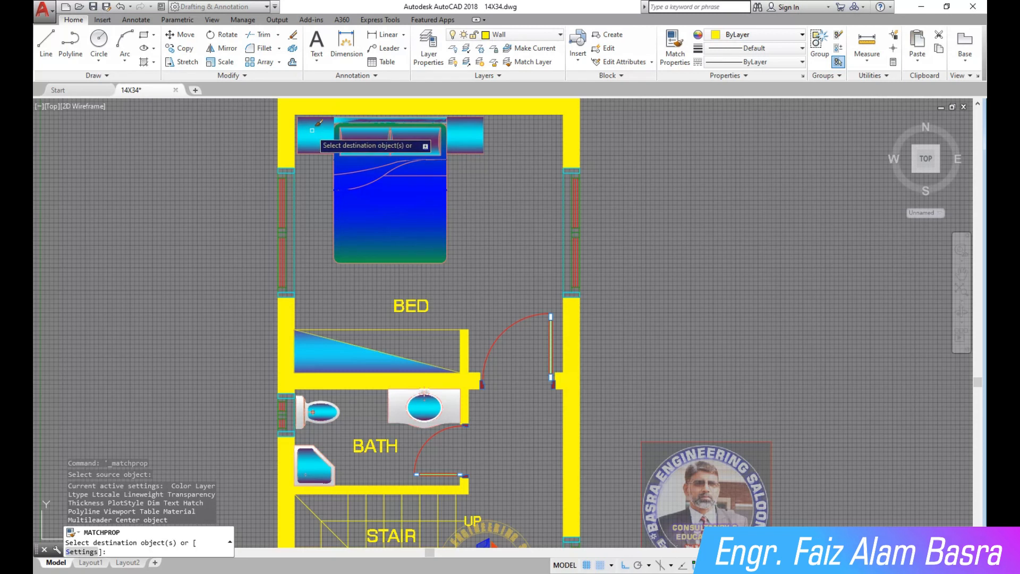
{"action": "left_click", "coordinate": [311, 129]}
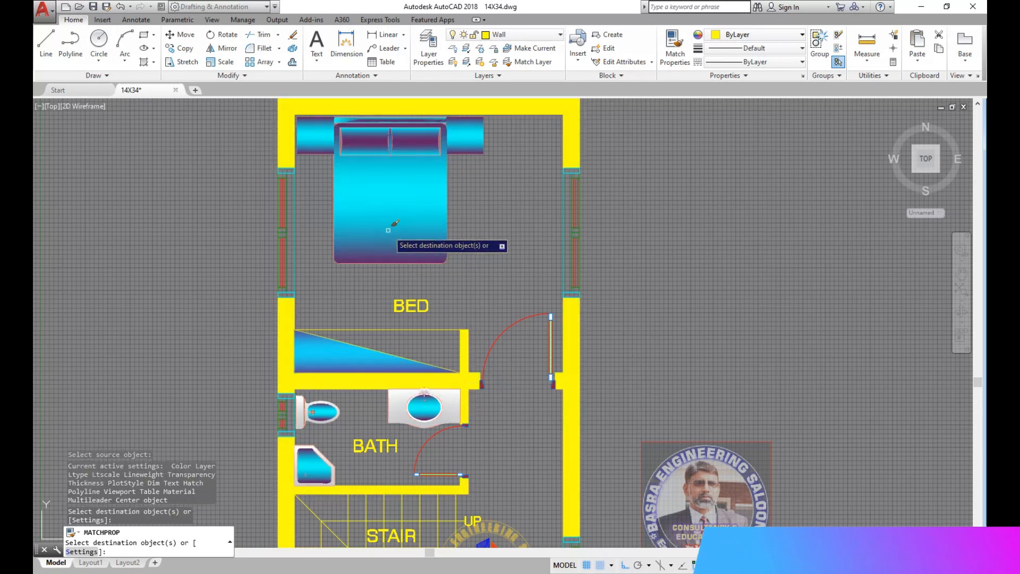
{"action": "key", "text": "Escape"}
Send the bed's main gradient hatch to the back of the draw order, behind the blanket lines
{"action": "scroll", "coordinate": [479, 330], "scroll_direction": "down", "scroll_amount": 2}
{"action": "scroll", "coordinate": [420, 324], "scroll_direction": "up", "scroll_amount": 4}
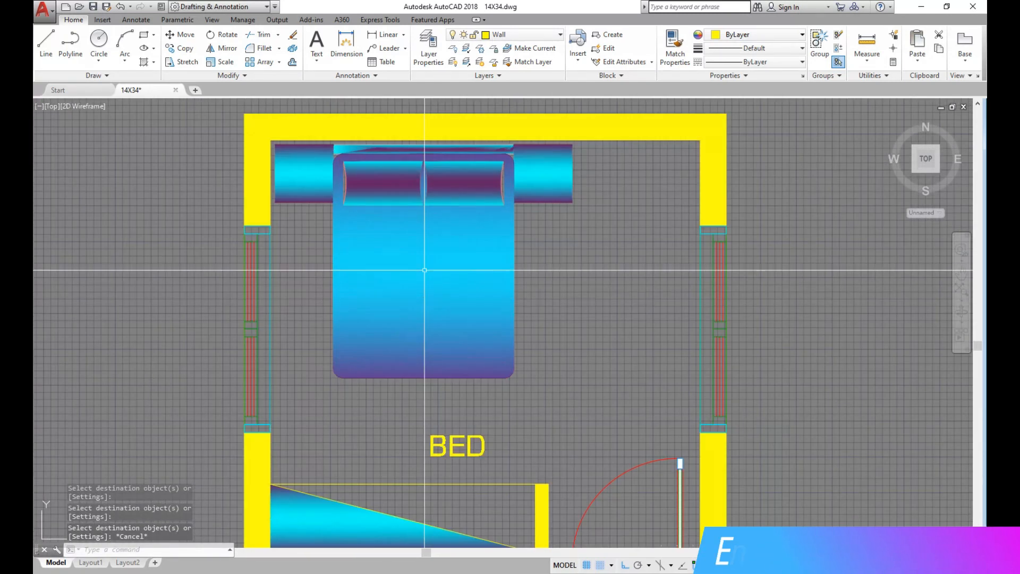
{"action": "left_click", "coordinate": [425, 324]}
{"action": "left_click", "coordinate": [80, 19]}
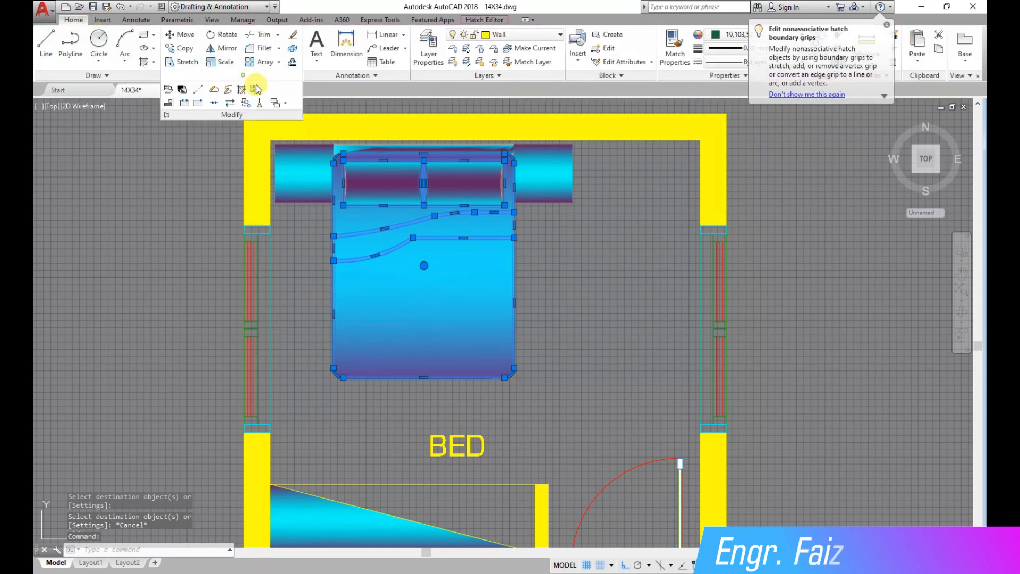
{"action": "left_click", "coordinate": [288, 104]}
{"action": "left_click", "coordinate": [289, 142]}
{"action": "scroll", "coordinate": [191, 360], "scroll_direction": "down", "scroll_amount": 3}
{"action": "key", "text": "Escape"}
{"action": "scroll", "coordinate": [190, 360], "scroll_direction": "up", "scroll_amount": 2}
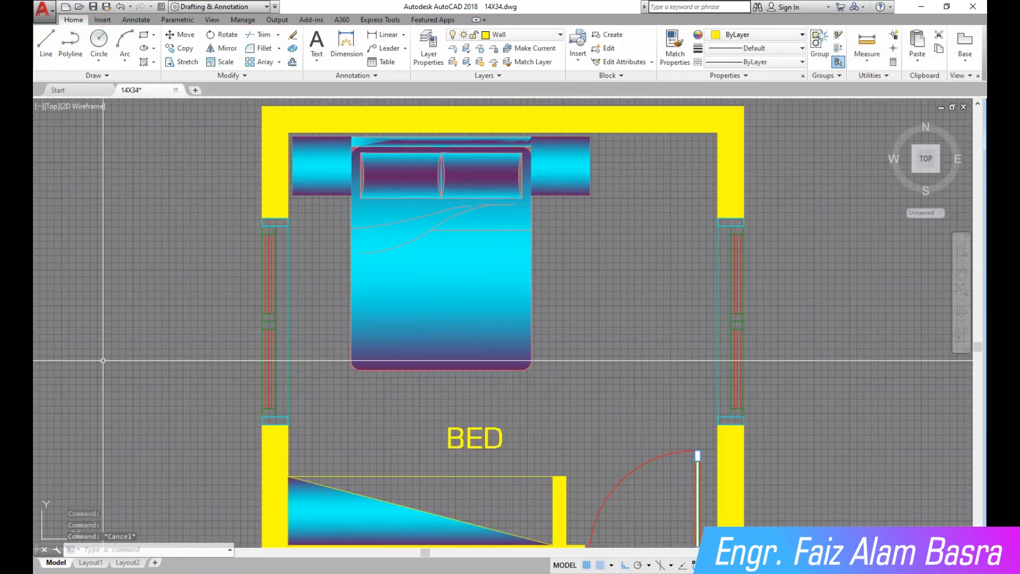
Set the angle of the bed's main cyan gradient hatch to 0
{"action": "left_click", "coordinate": [428, 327]}
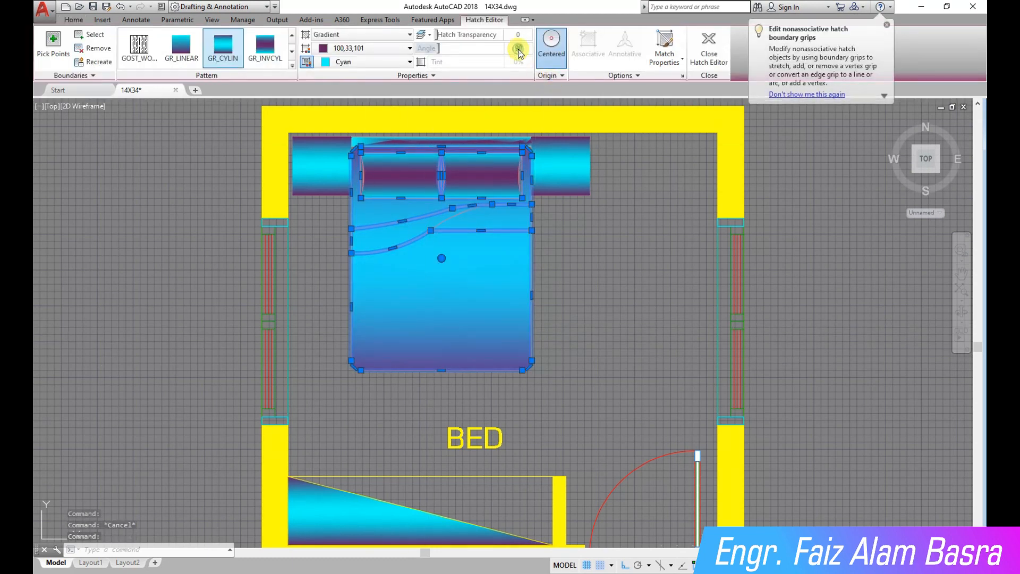
{"action": "left_click_drag", "start_coordinate": [520, 53], "coordinate": [520, 54]}
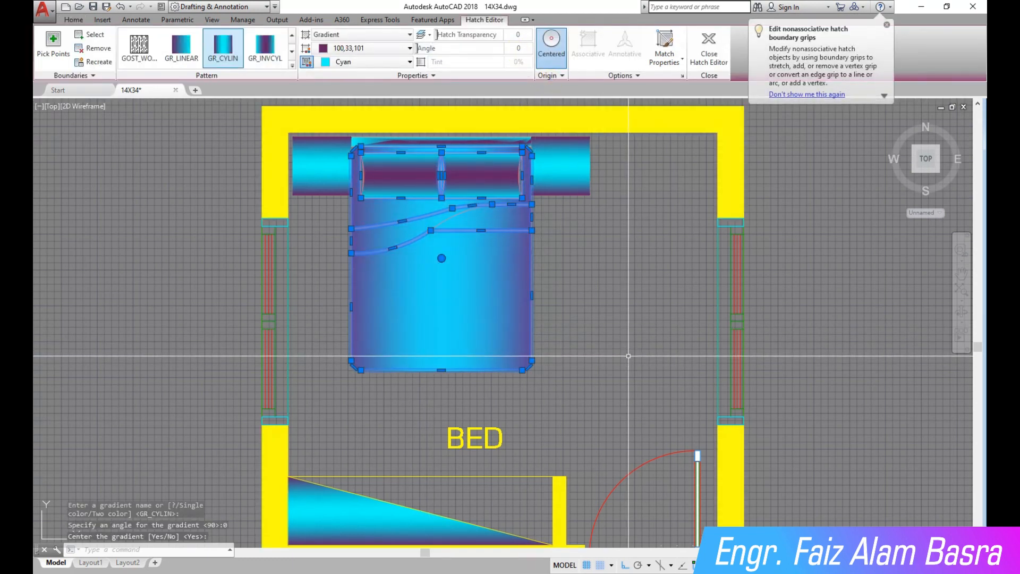
{"action": "key", "text": "Escape"}
{"action": "scroll", "coordinate": [558, 359], "scroll_direction": "down", "scroll_amount": 2}
{"action": "scroll", "coordinate": [575, 412], "scroll_direction": "up", "scroll_amount": 2}
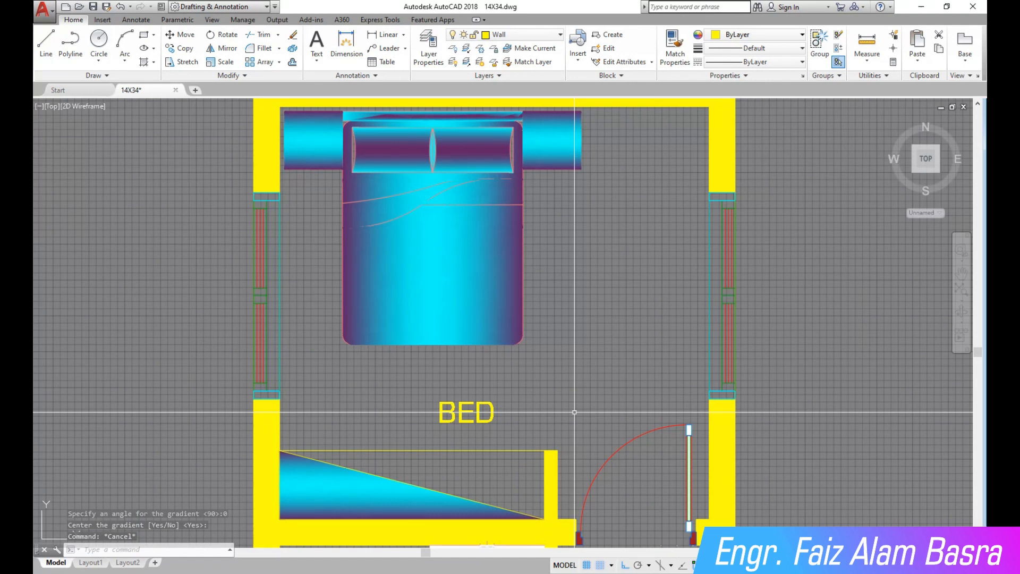
{"action": "scroll", "coordinate": [574, 412], "scroll_direction": "down", "scroll_amount": 4}
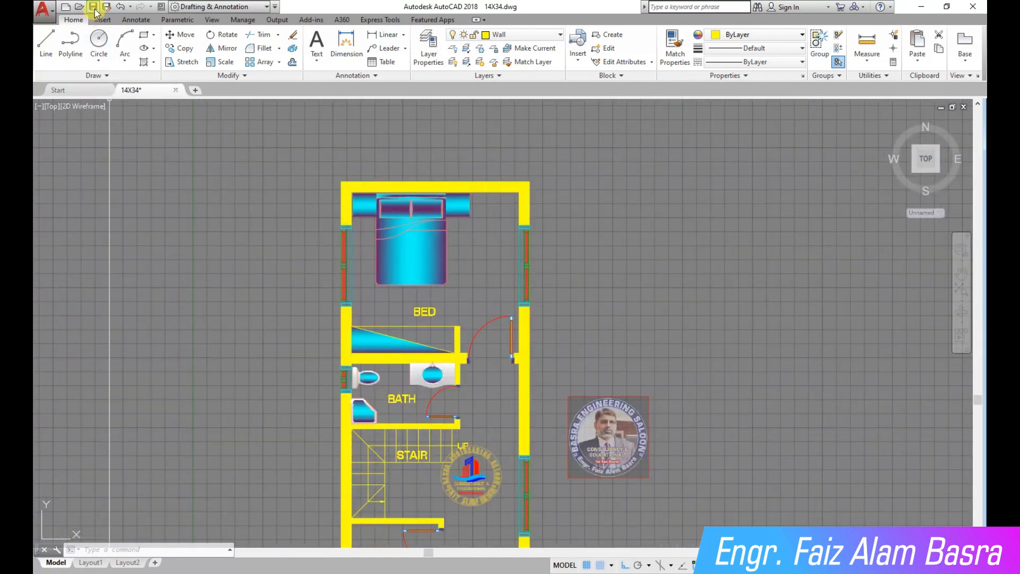
Copy the L-shaped kitchen counter with stove and sink from the GROUND FLOOR PLAN into the 14X34 KITCHEN's lower-left inner wall corner
{"action": "scroll", "coordinate": [506, 238], "scroll_direction": "down", "scroll_amount": 2}
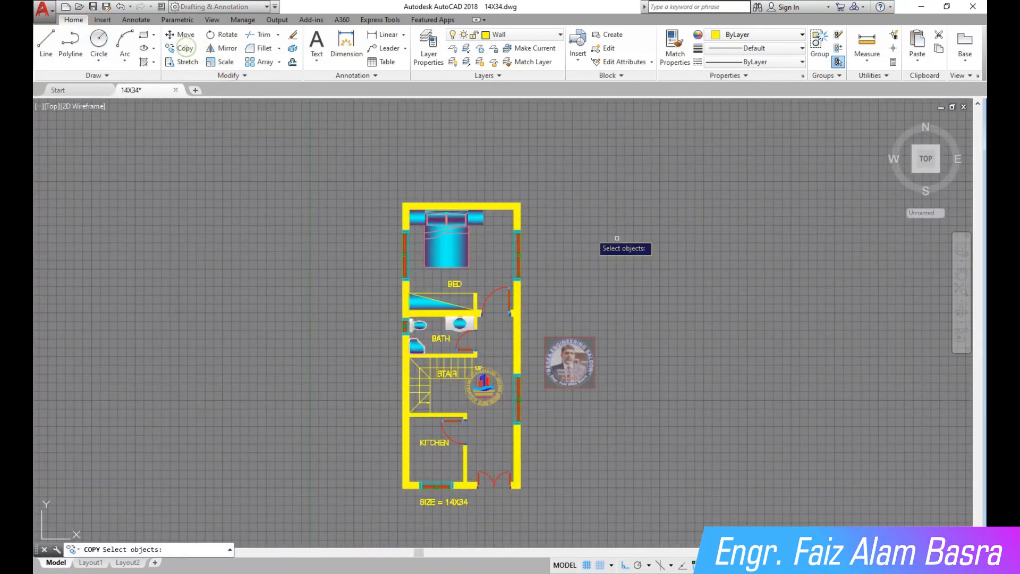
{"action": "scroll", "coordinate": [617, 238], "scroll_direction": "down", "scroll_amount": 3}
{"action": "scroll", "coordinate": [383, 317], "scroll_direction": "up", "scroll_amount": 5}
{"action": "scroll", "coordinate": [496, 345], "scroll_direction": "down", "scroll_amount": 1}
{"action": "scroll", "coordinate": [658, 455], "scroll_direction": "up", "scroll_amount": 3}
{"action": "left_click", "coordinate": [658, 455]}
{"action": "left_click", "coordinate": [334, 351]}
{"action": "scroll", "coordinate": [334, 260], "scroll_direction": "down", "scroll_amount": 4}
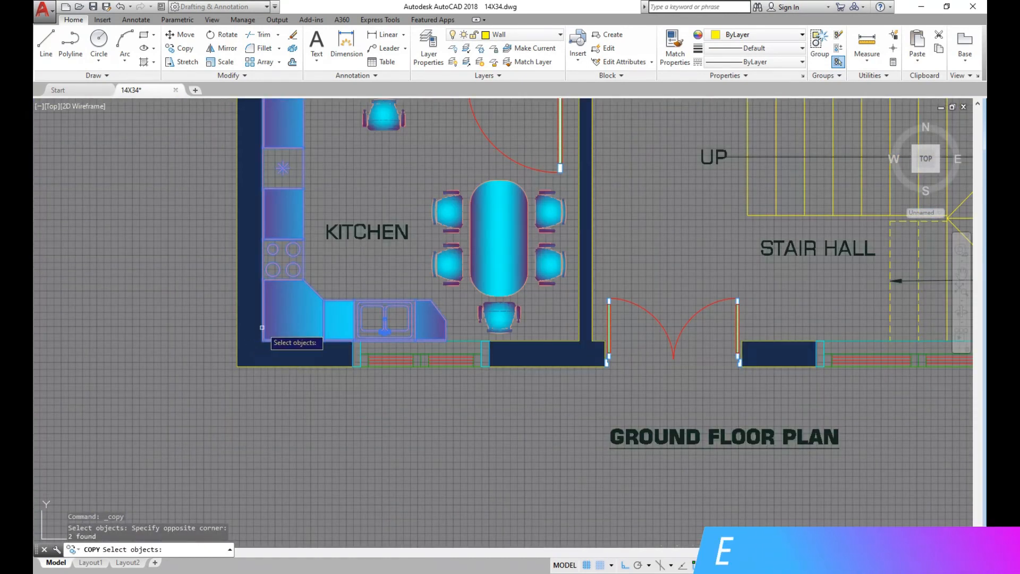
{"action": "scroll", "coordinate": [262, 328], "scroll_direction": "up", "scroll_amount": 5}
{"action": "key", "text": "Return"}
{"action": "left_click", "coordinate": [259, 465]}
{"action": "scroll", "coordinate": [77, 311], "scroll_direction": "down", "scroll_amount": 8}
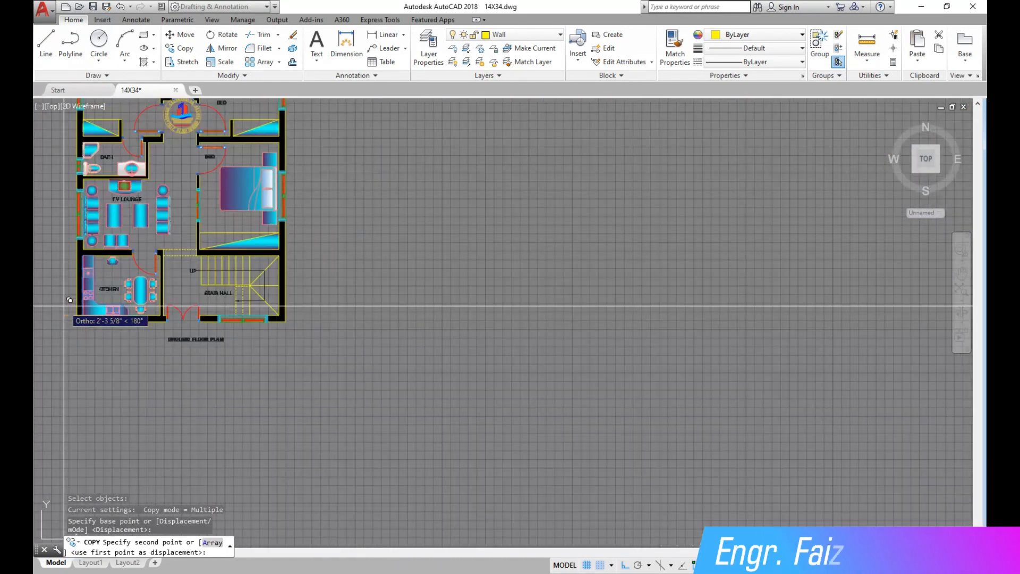
{"action": "scroll", "coordinate": [69, 299], "scroll_direction": "down", "scroll_amount": 2}
{"action": "scroll", "coordinate": [540, 350], "scroll_direction": "up", "scroll_amount": 9}
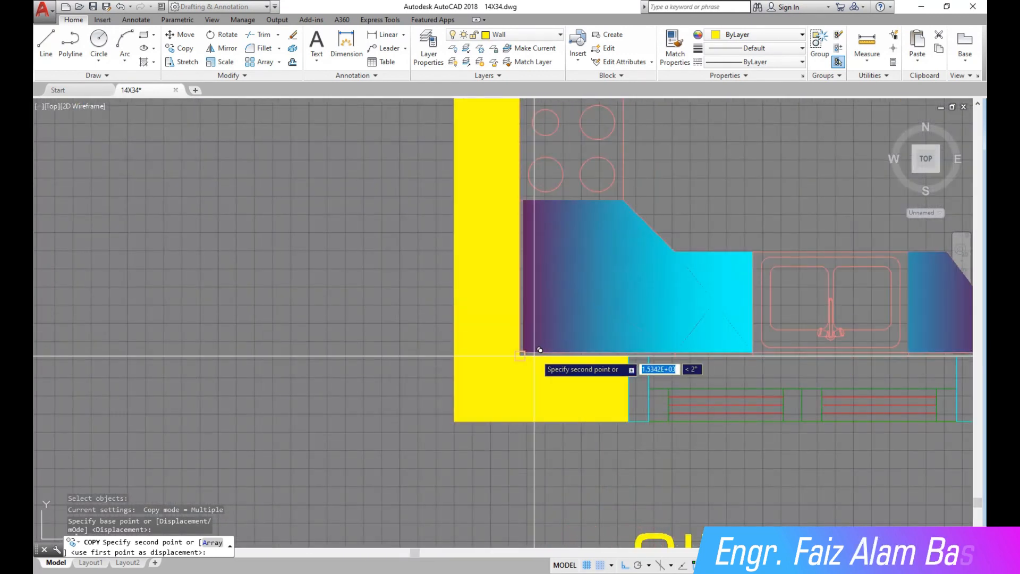
{"action": "left_click", "coordinate": [540, 350]}
{"action": "scroll", "coordinate": [309, 388], "scroll_direction": "down", "scroll_amount": 3}
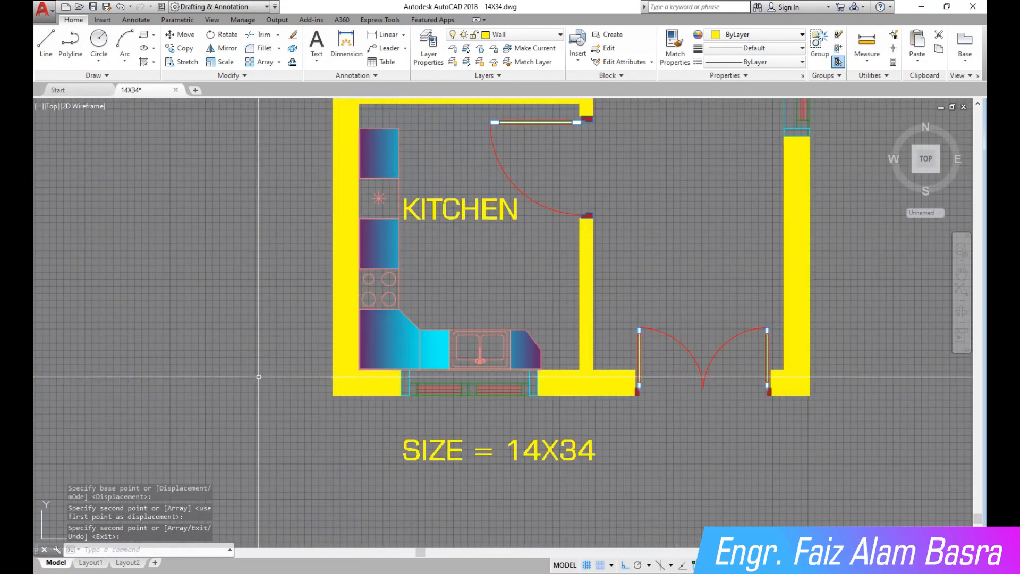
Measure the gap between the counter's upper end and the wall separating the KITCHEN from the stair with a linear dimension
{"action": "scroll", "coordinate": [449, 360], "scroll_direction": "down", "scroll_amount": 2}
{"action": "scroll", "coordinate": [409, 217], "scroll_direction": "up", "scroll_amount": 5}
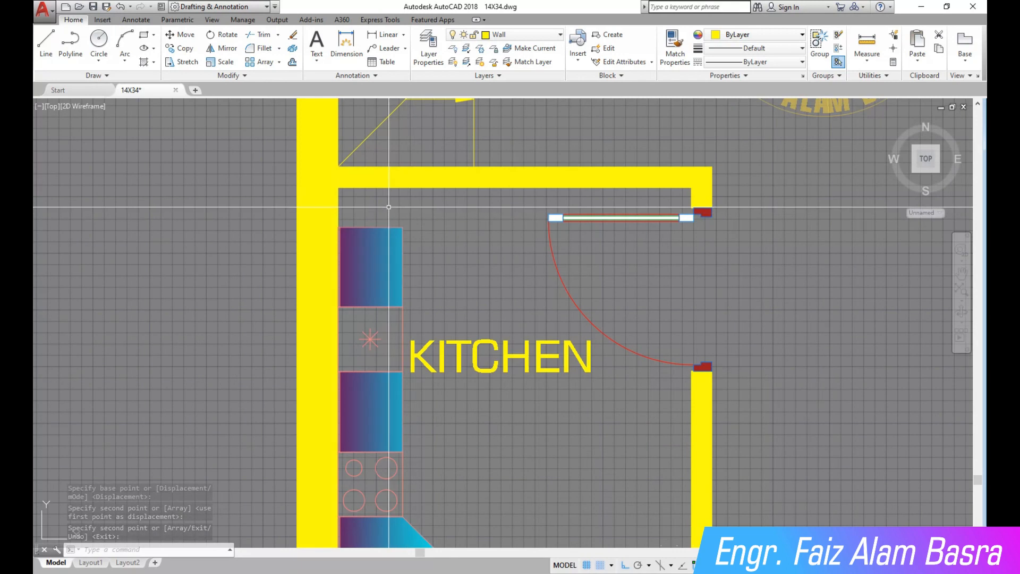
{"action": "scroll", "coordinate": [389, 207], "scroll_direction": "down", "scroll_amount": 2}
{"action": "scroll", "coordinate": [383, 210], "scroll_direction": "up", "scroll_amount": 2}
{"action": "scroll", "coordinate": [385, 202], "scroll_direction": "down", "scroll_amount": 2}
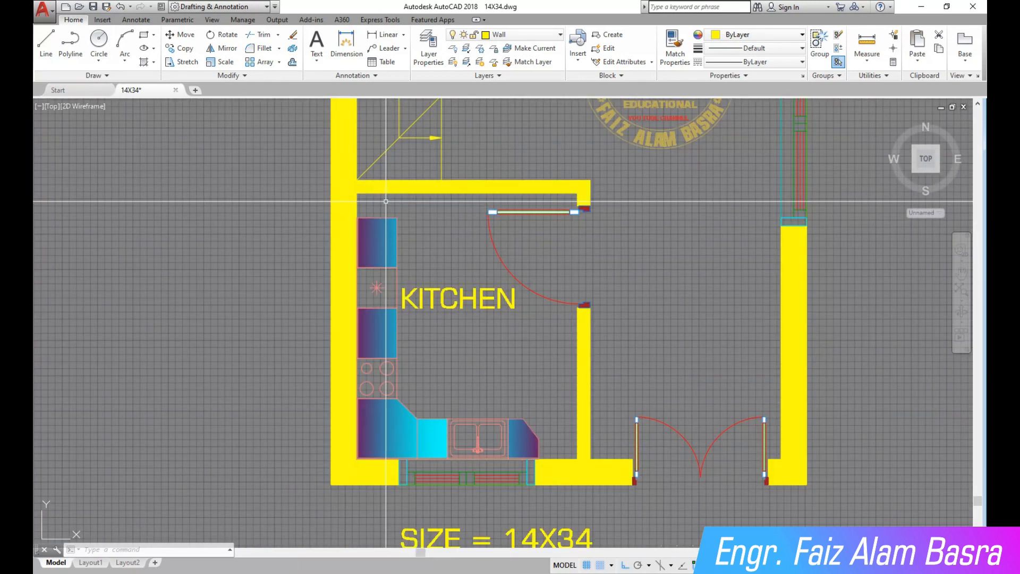
{"action": "scroll", "coordinate": [395, 198], "scroll_direction": "up", "scroll_amount": 1}
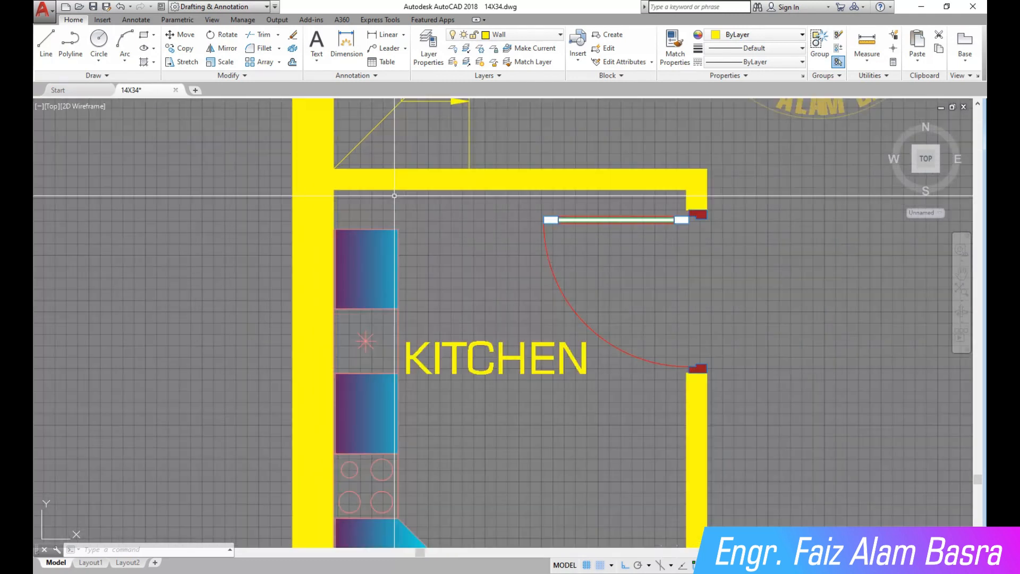
{"action": "left_click", "coordinate": [388, 34]}
{"action": "left_click", "coordinate": [398, 229]}
{"action": "left_click", "coordinate": [398, 190]}
{"action": "key", "text": "Escape"}
{"action": "scroll", "coordinate": [293, 152], "scroll_direction": "down", "scroll_amount": 4}
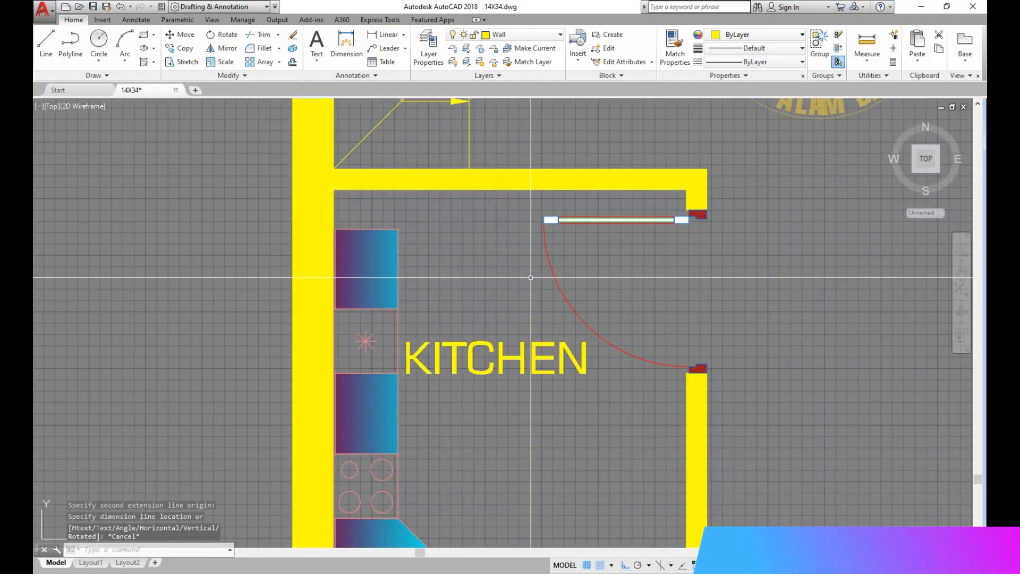
{"action": "scroll", "coordinate": [550, 361], "scroll_direction": "up", "scroll_amount": 2}
{"action": "left_click", "coordinate": [189, 36]}
{"action": "left_click", "coordinate": [579, 411]}
{"action": "left_click", "coordinate": [452, 364]}
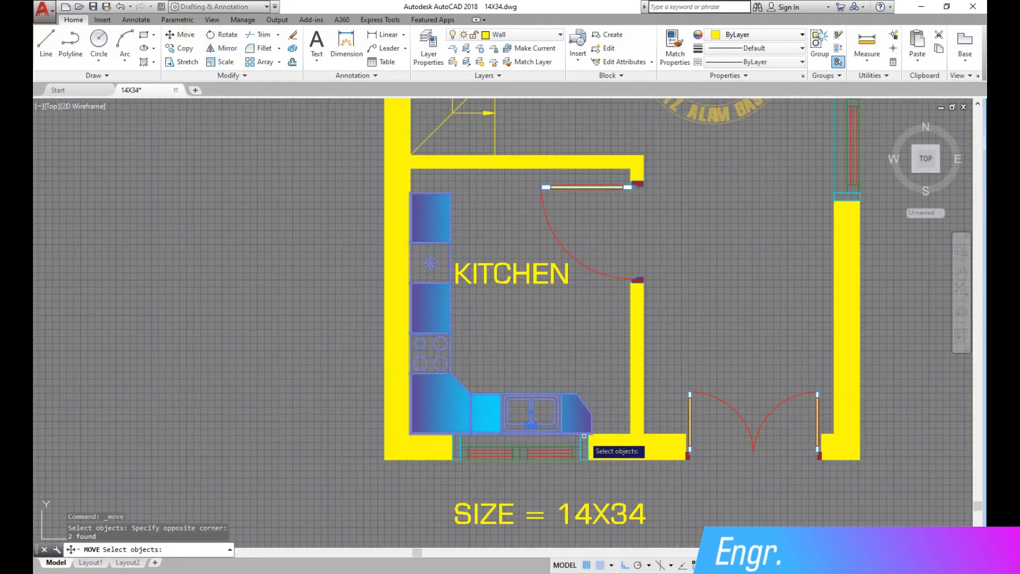
{"action": "key", "text": "Escape"}
Draw a vertical reference line upward from the lower outer corner of the counter's angled end, beside the sink
{"action": "left_click", "coordinate": [55, 45]}
{"action": "scroll", "coordinate": [603, 428], "scroll_direction": "up", "scroll_amount": 5}
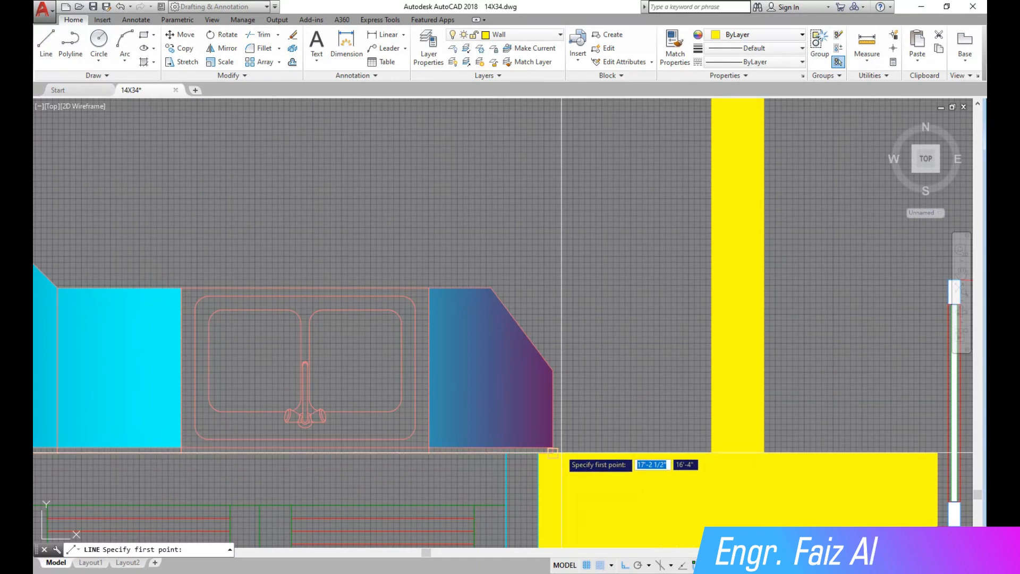
{"action": "left_click", "coordinate": [556, 459]}
{"action": "left_click", "coordinate": [575, 187]}
{"action": "key", "text": "Escape"}
{"action": "scroll", "coordinate": [632, 276], "scroll_direction": "down", "scroll_amount": 1}
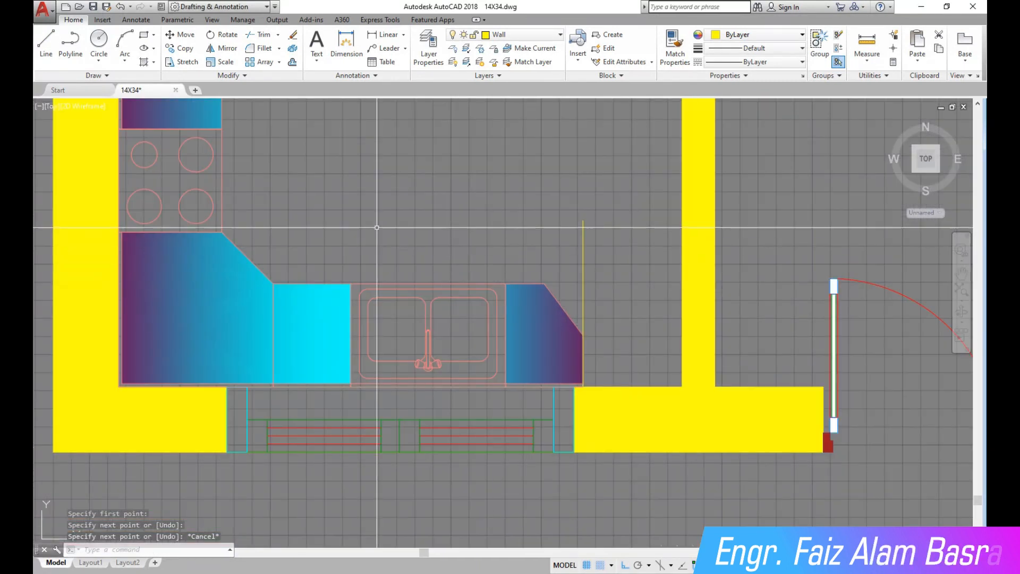
Move the L-shaped kitchen counter horizontally out of the KITCHEN into the empty space west of the house
{"action": "left_click", "coordinate": [181, 35]}
{"action": "left_click", "coordinate": [612, 380]}
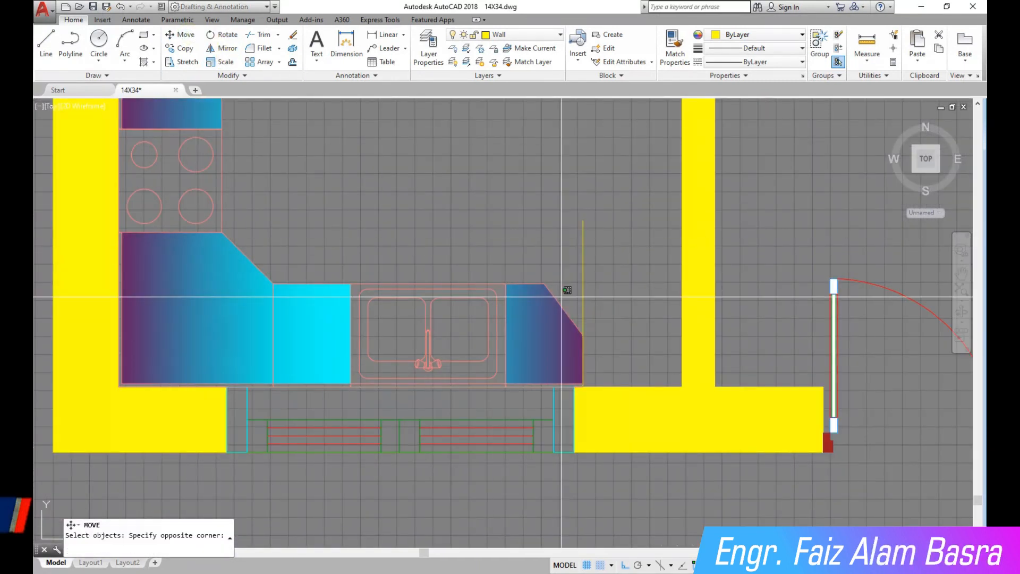
{"action": "left_click", "coordinate": [193, 165]}
{"action": "scroll", "coordinate": [572, 313], "scroll_direction": "down", "scroll_amount": 3}
{"action": "key", "text": "Return"}
{"action": "left_click", "coordinate": [529, 269]}
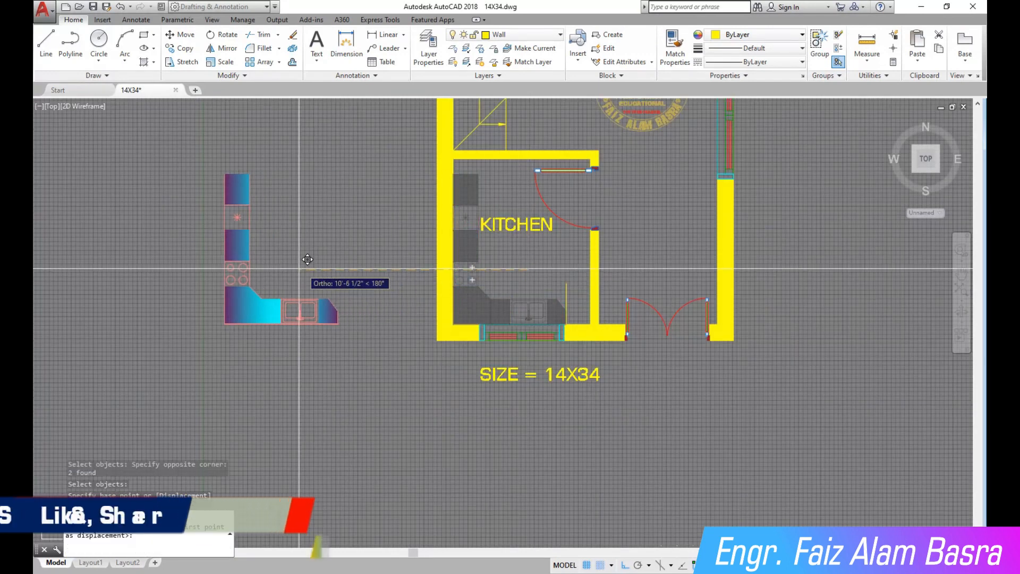
{"action": "left_click", "coordinate": [285, 269]}
{"action": "scroll", "coordinate": [556, 287], "scroll_direction": "up", "scroll_amount": 6}
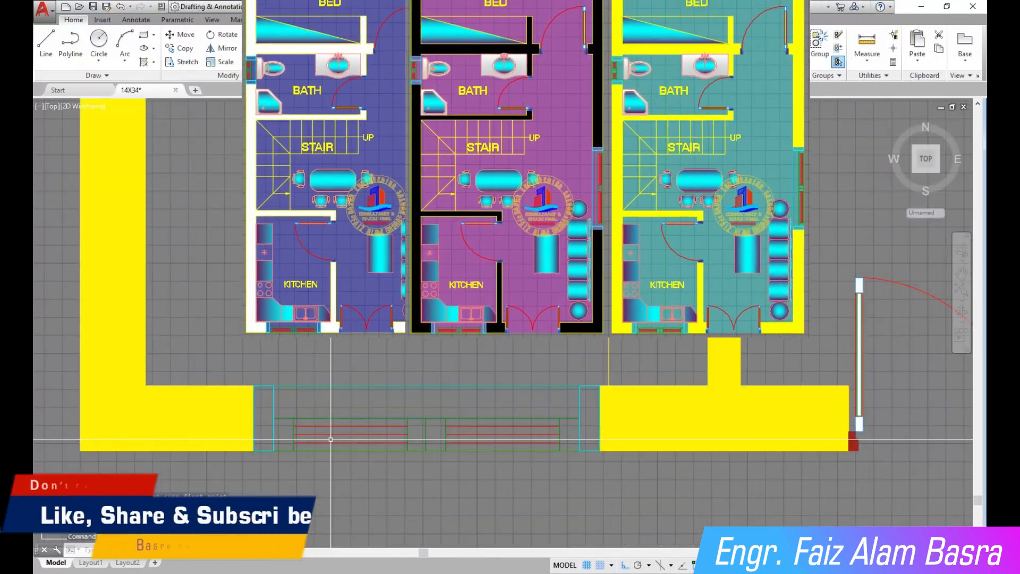